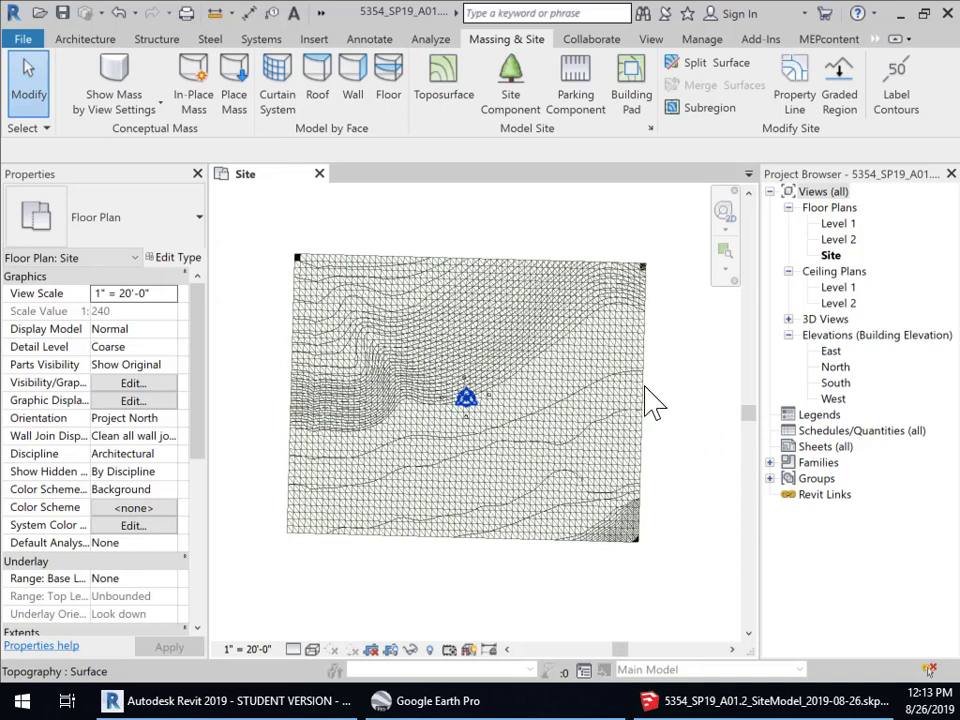
- Unpin the imported 5354_SP19_A01.dwg in the Site plan and delete it, keeping the toposurface
{"action": "left_click", "coordinate": [643, 297]}
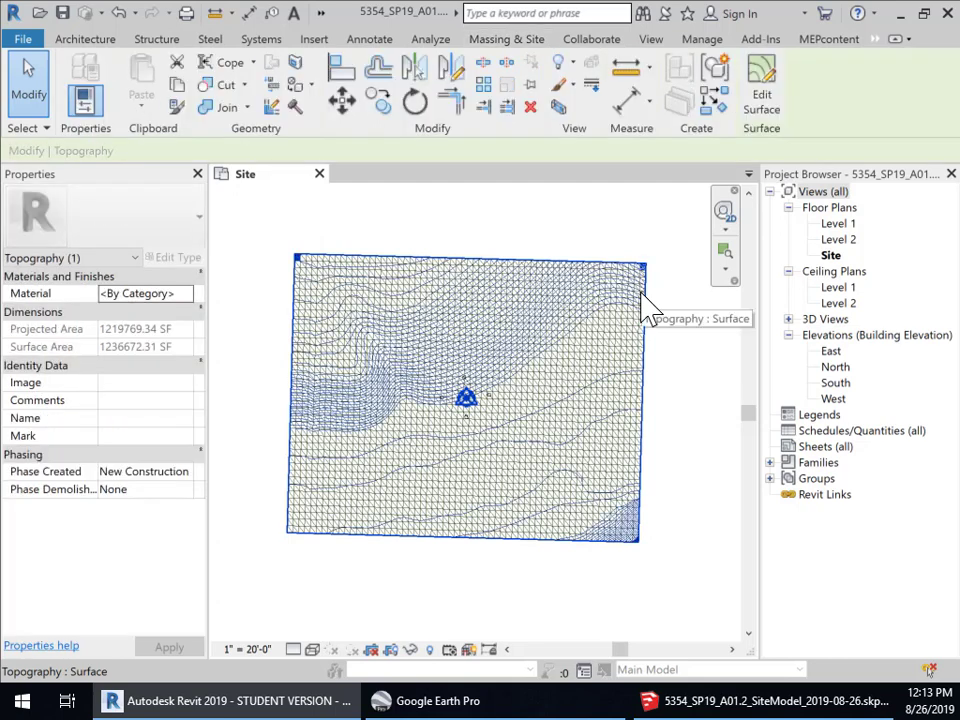
{"action": "left_click", "coordinate": [698, 456]}
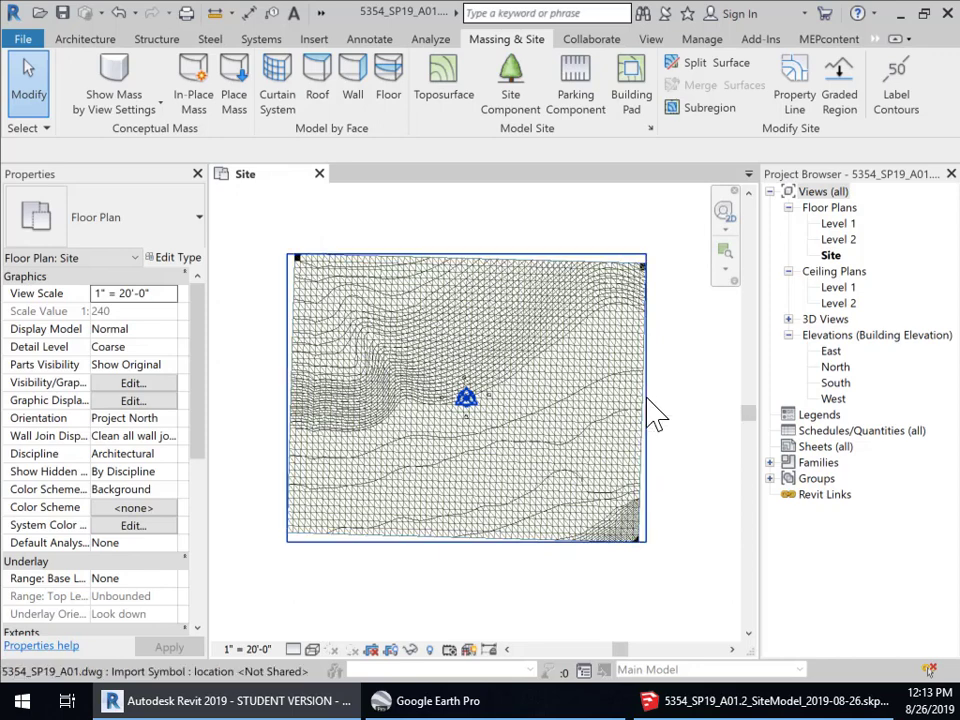
{"action": "left_click", "coordinate": [653, 414]}
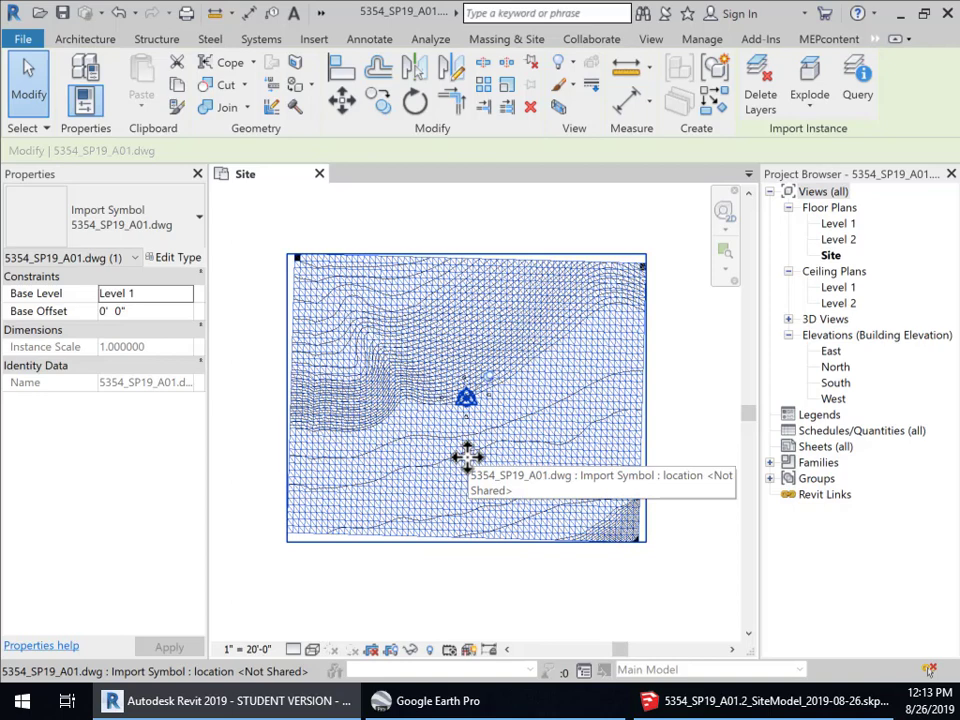
{"action": "key", "text": "Delete"}
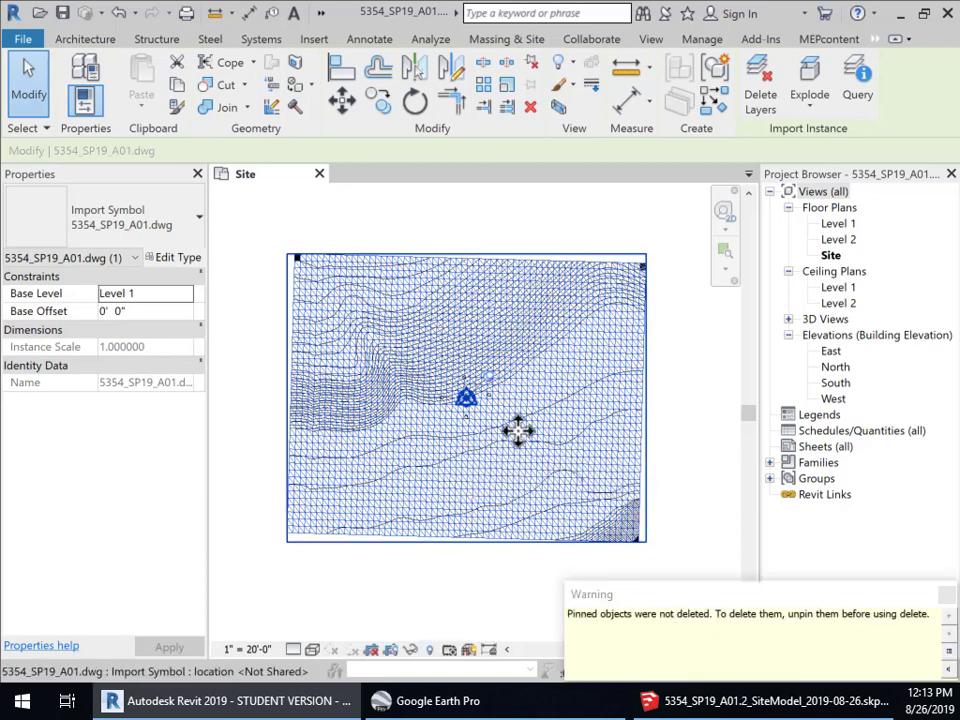
{"action": "left_click", "coordinate": [489, 377]}
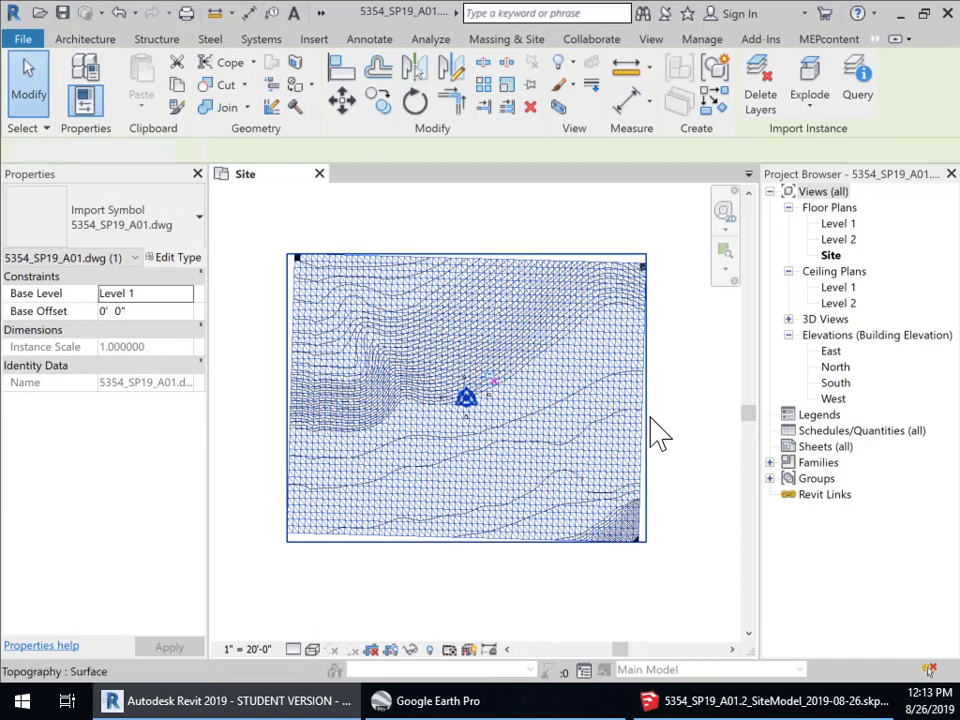
{"action": "key", "text": "Delete"}
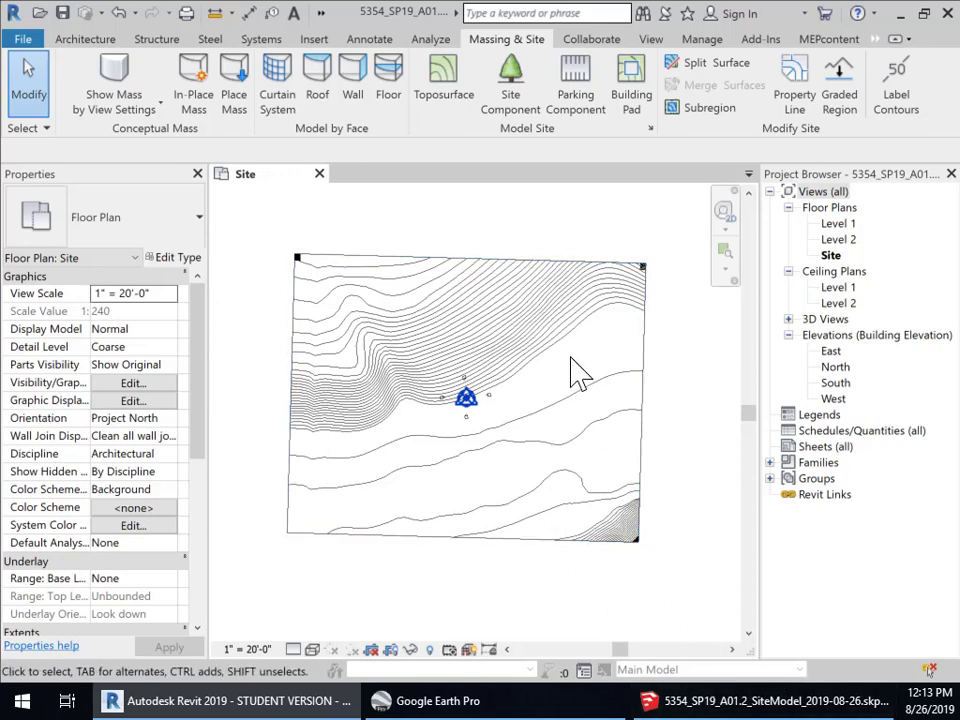
- Switch to the SketchUp site model and examine the Location Terrain group with its aerial image from several angles
{"action": "left_click", "coordinate": [730, 705]}
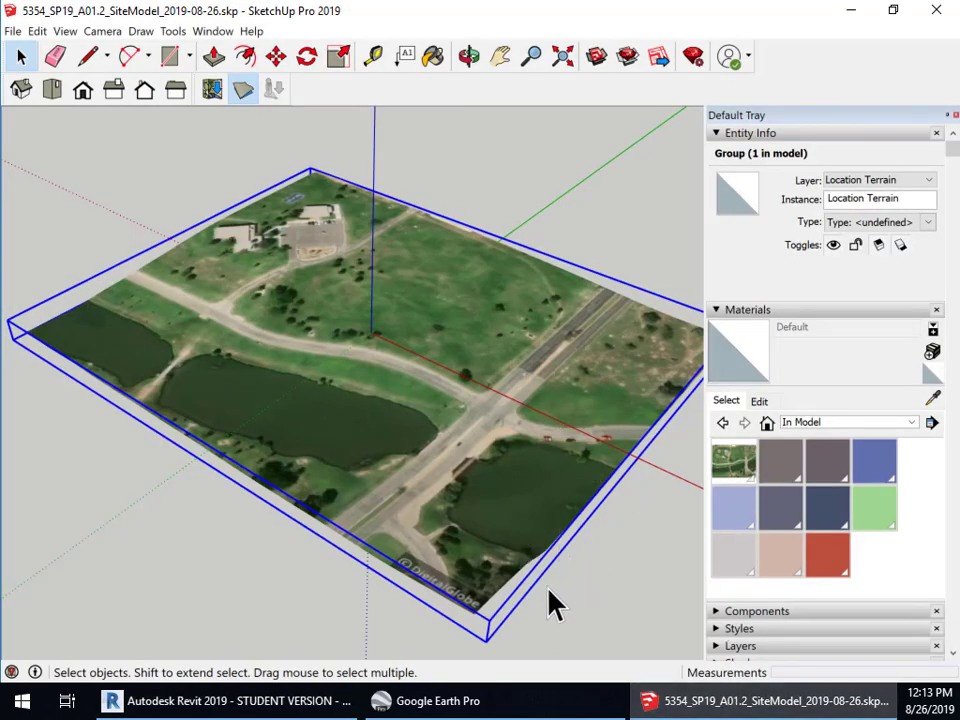
{"action": "middle_click_drag", "start_coordinate": [604, 561], "coordinate": [525, 575]}
{"action": "middle_click_drag", "start_coordinate": [461, 549], "coordinate": [555, 573]}
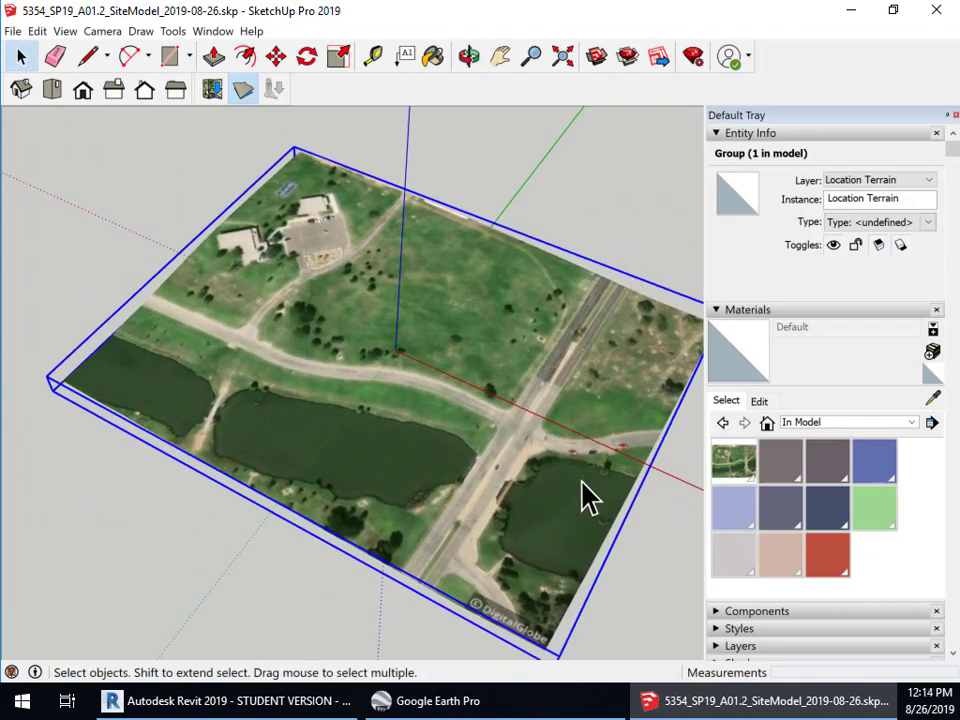
{"action": "middle_click_drag", "start_coordinate": [585, 497], "coordinate": [615, 500]}
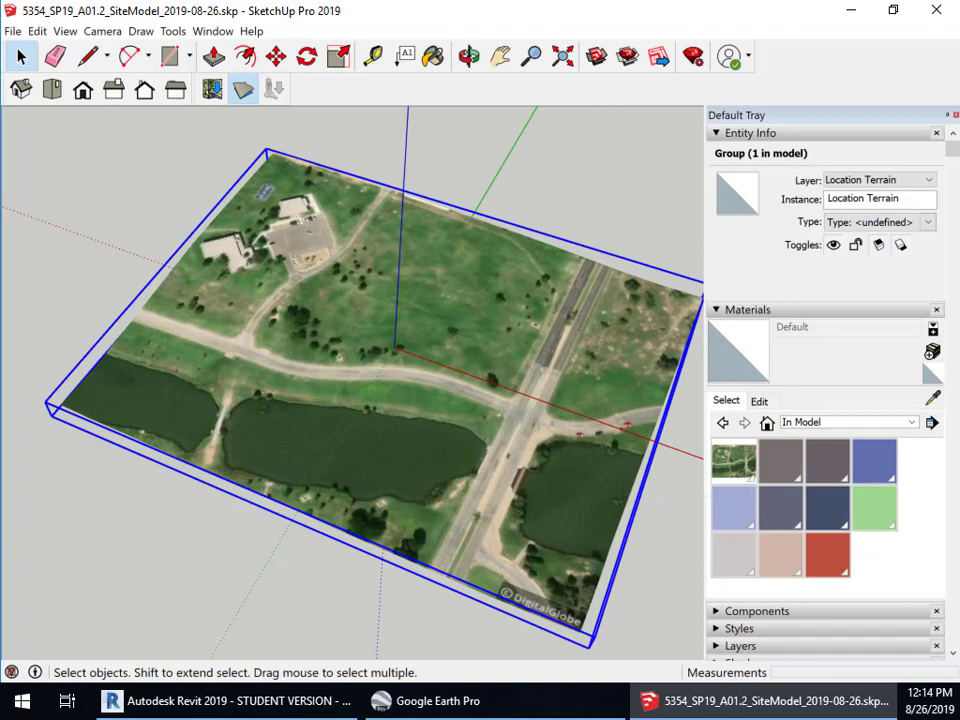
- In File Explorer, open Location_Snapshot.jpg from the 5354_SP19_A01.textures folder inside 5354_FA19_A01_SiteModel
{"action": "mouse_move", "coordinate": [0, 330]}
{"action": "left_mouse_down"}
{"action": "mouse_move", "coordinate": [0, 315]}
{"action": "mouse_move", "coordinate": [493, 86]}
{"action": "mouse_move", "coordinate": [470, 33]}
{"action": "mouse_move", "coordinate": [467, 58]}
{"action": "mouse_move", "coordinate": [606, 17]}
{"action": "left_mouse_up"}
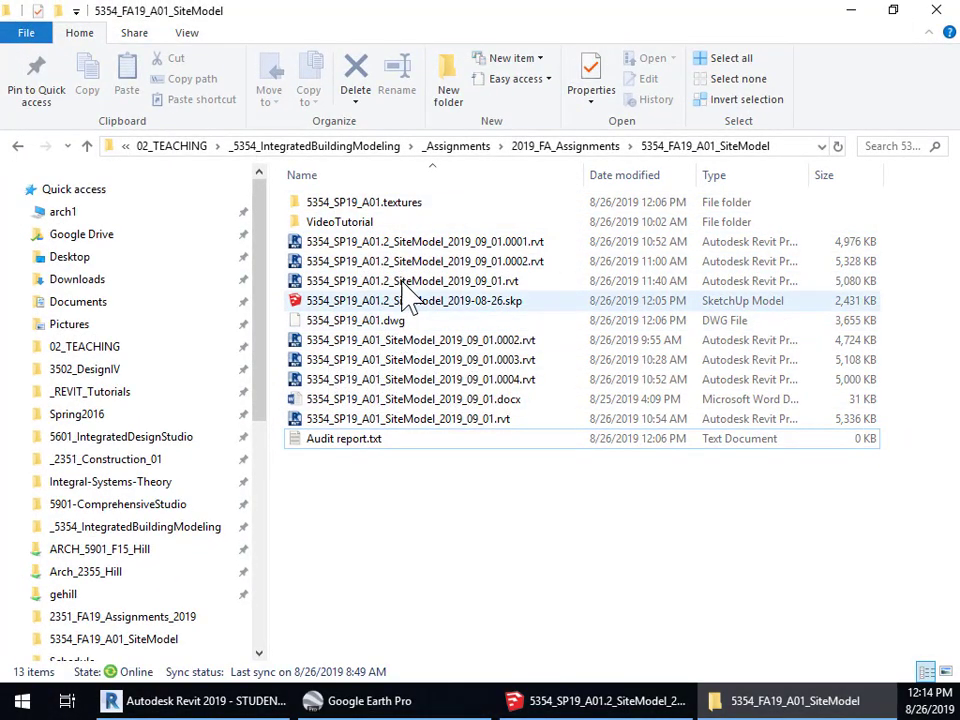
{"action": "left_click", "coordinate": [391, 202]}
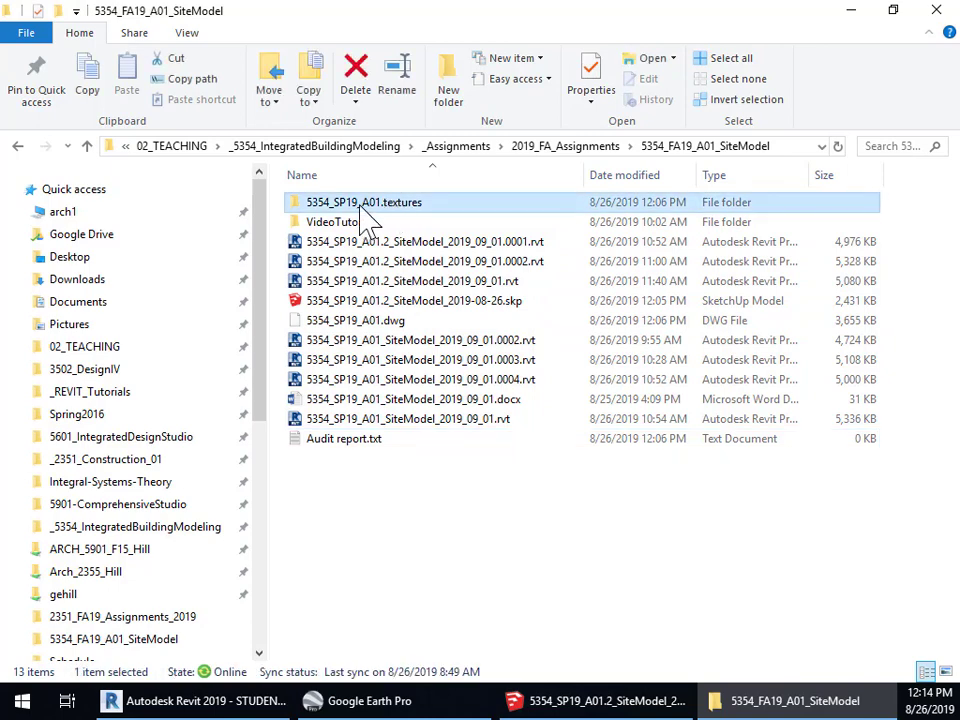
{"action": "double_click", "coordinate": [363, 206]}
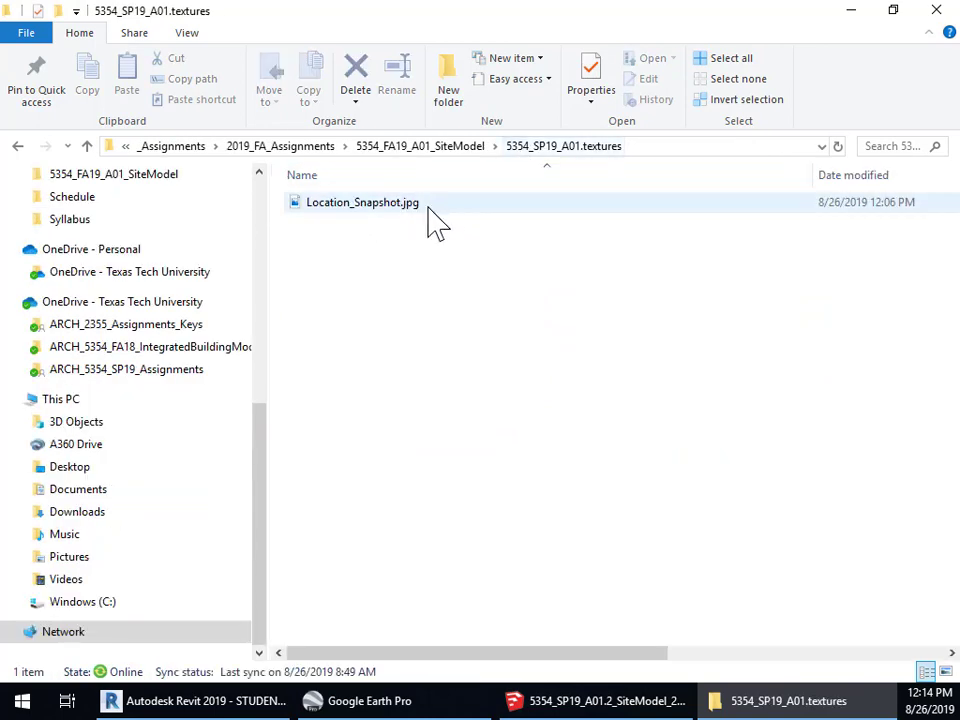
{"action": "left_click", "coordinate": [365, 206]}
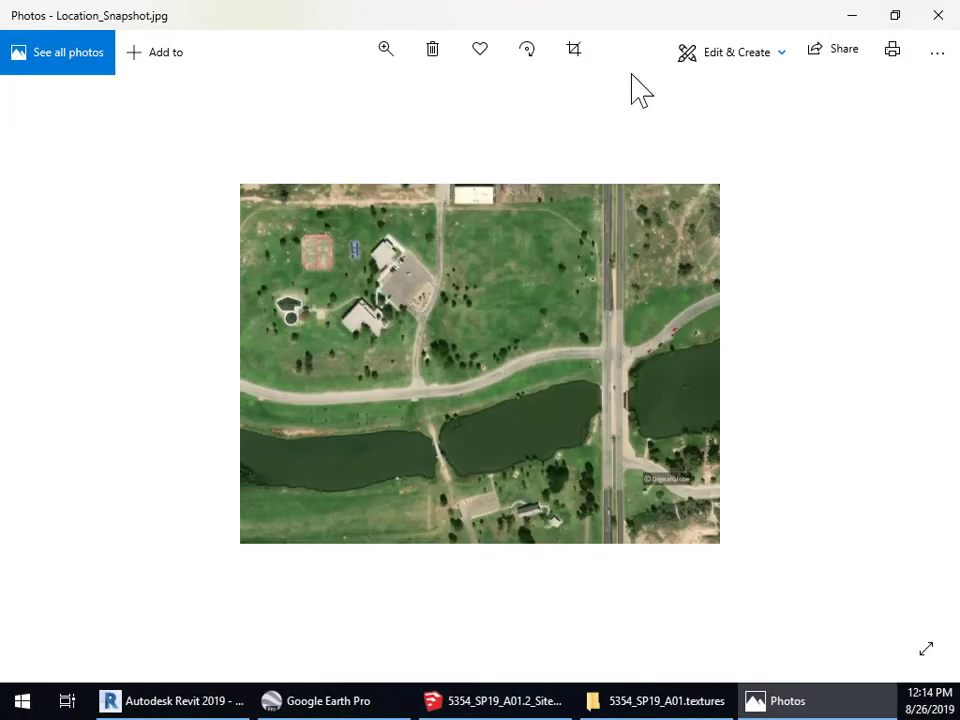
- Shrink the Location_Snapshot.jpg window to view the whole image, and move it aside onto the other display
{"action": "left_click", "coordinate": [895, 16]}
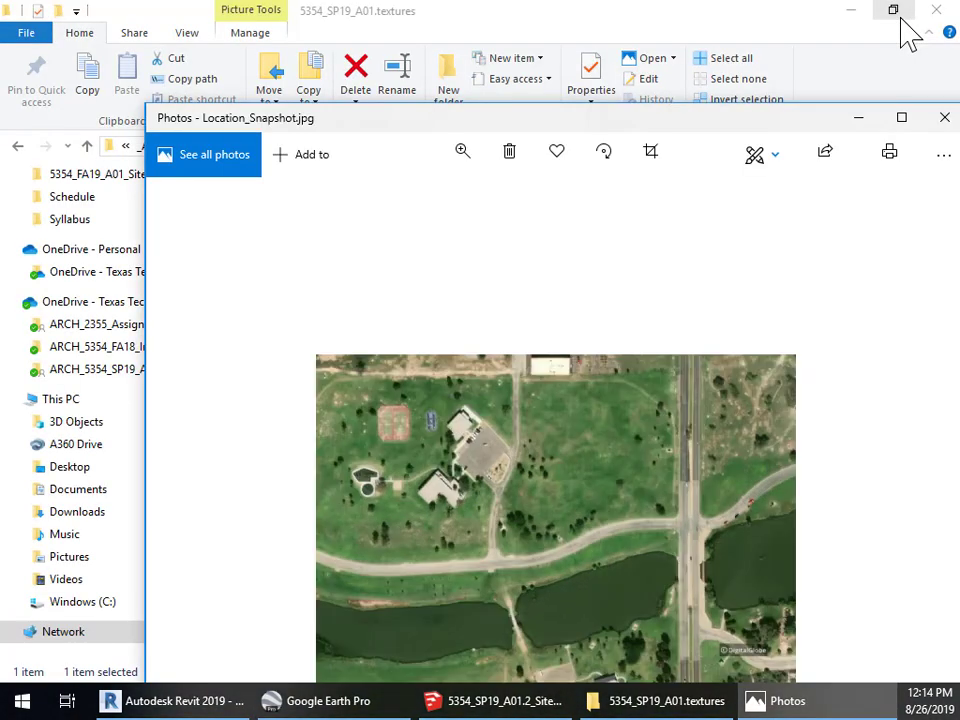
{"action": "left_click_drag", "start_coordinate": [763, 118], "coordinate": [678, 15]}
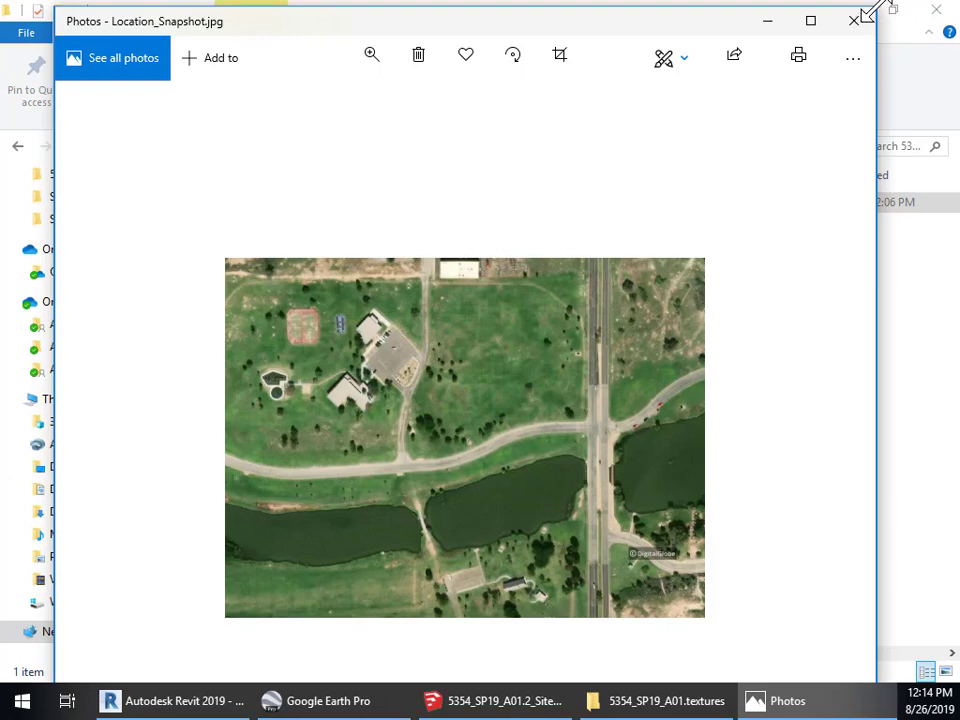
{"action": "left_click_drag", "start_coordinate": [878, 10], "coordinate": [750, 216]}
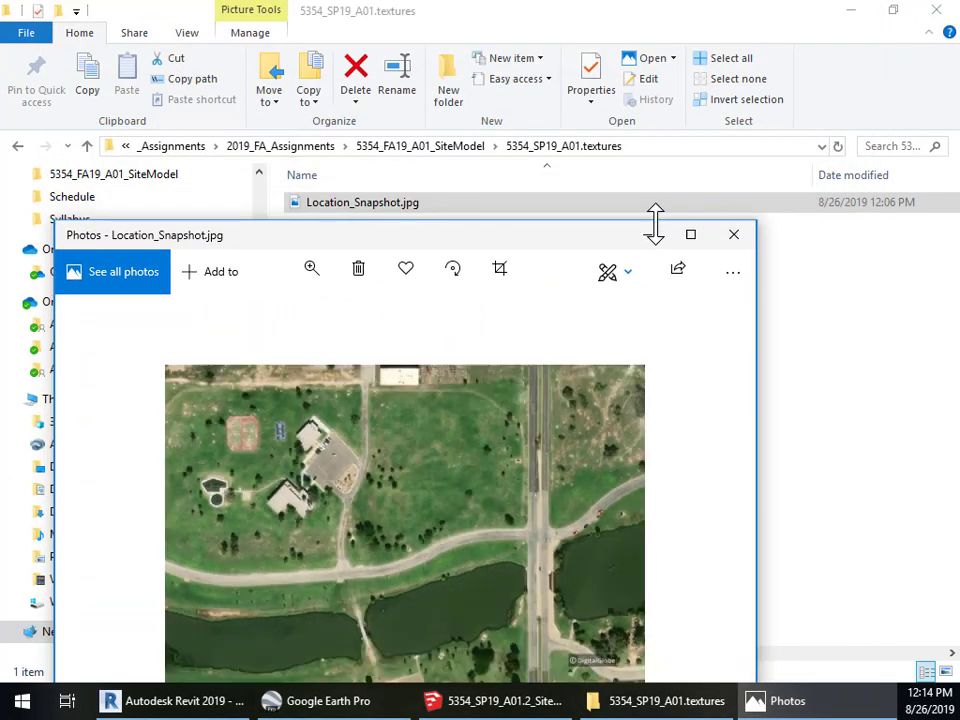
{"action": "left_click_drag", "start_coordinate": [556, 238], "coordinate": [622, 54]}
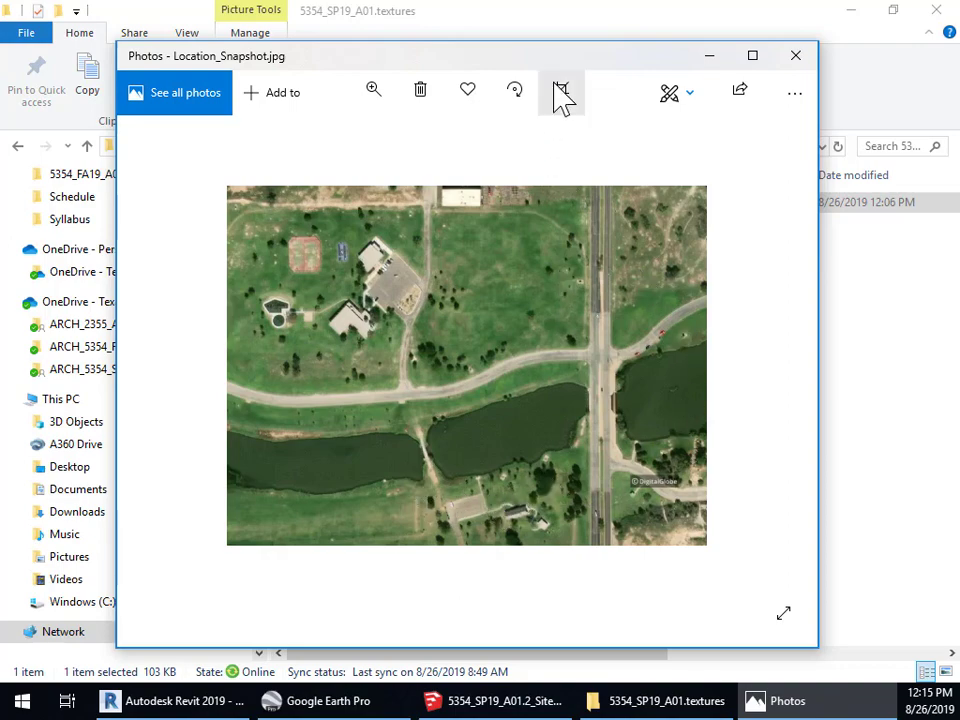
{"action": "left_click_drag", "start_coordinate": [595, 56], "coordinate": [0, 159]}
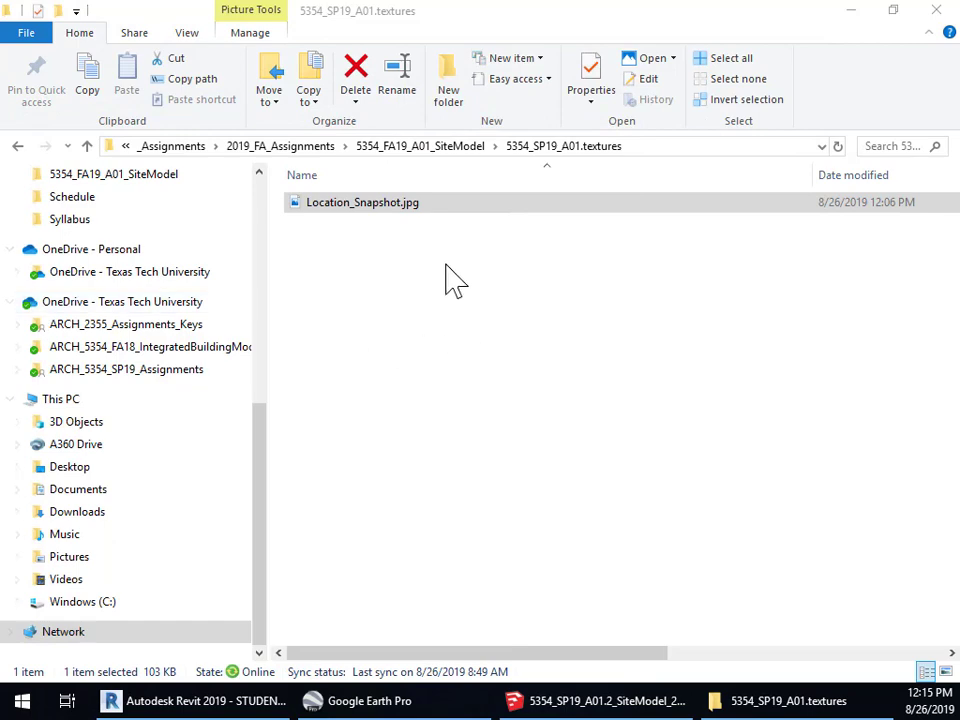
- Return to the 5354_FA19_A01_SiteModel folder and compare the snapshot image with the terrain in SketchUp
{"action": "left_click", "coordinate": [462, 148]}
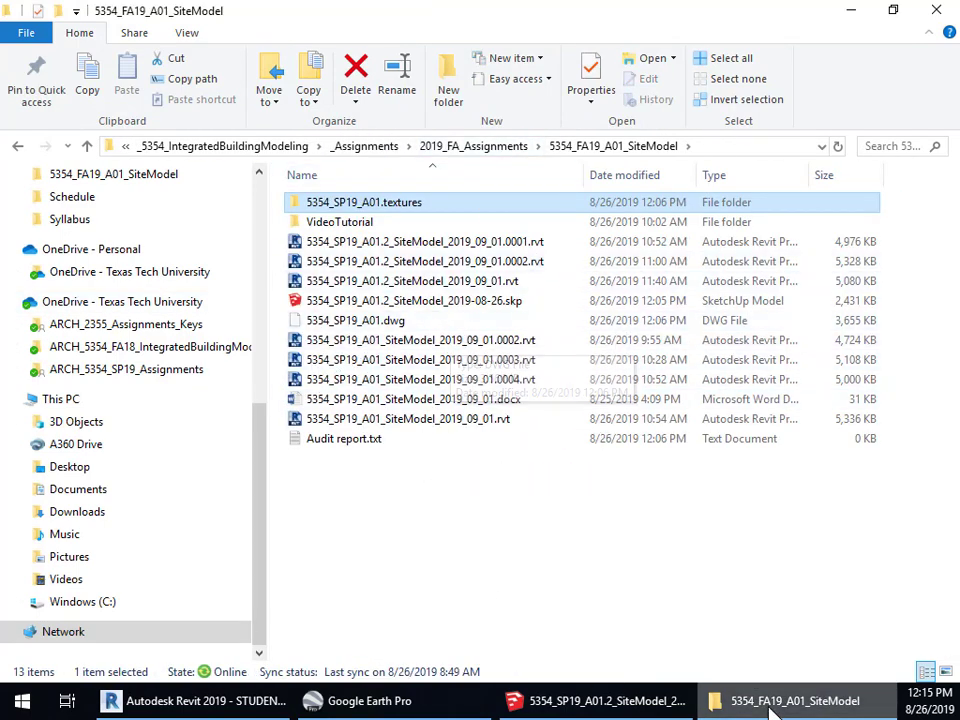
{"action": "left_click", "coordinate": [548, 703]}
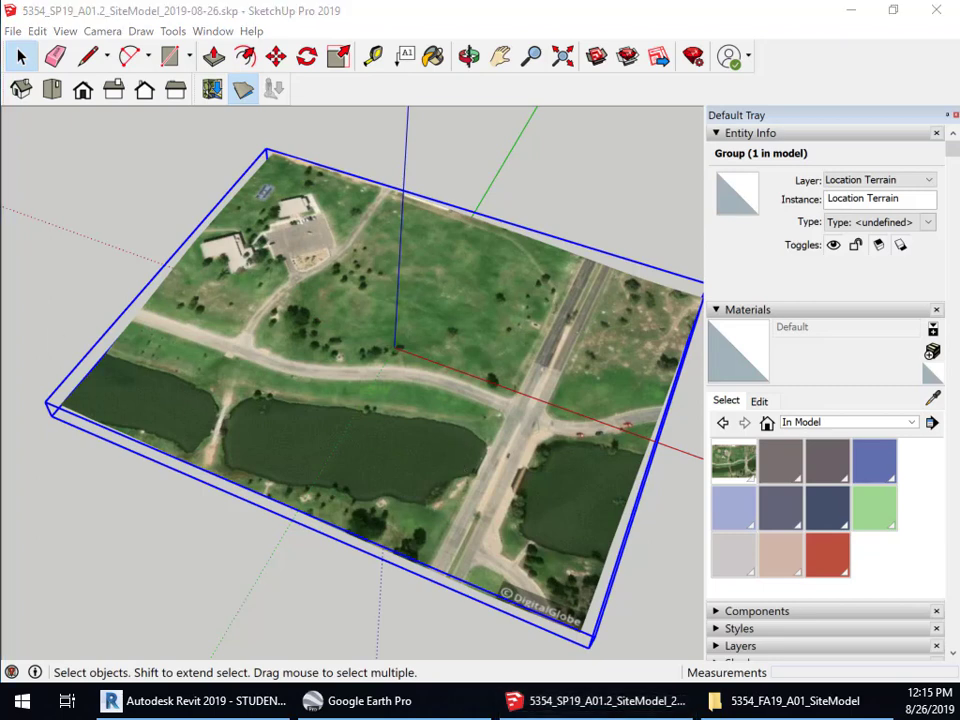
{"action": "mouse_move", "coordinate": [476, 719]}
{"action": "left_mouse_down"}
{"action": "mouse_move", "coordinate": [476, 461]}
{"action": "mouse_move", "coordinate": [643, 176]}
{"action": "mouse_move", "coordinate": [626, 96]}
{"action": "left_mouse_up"}
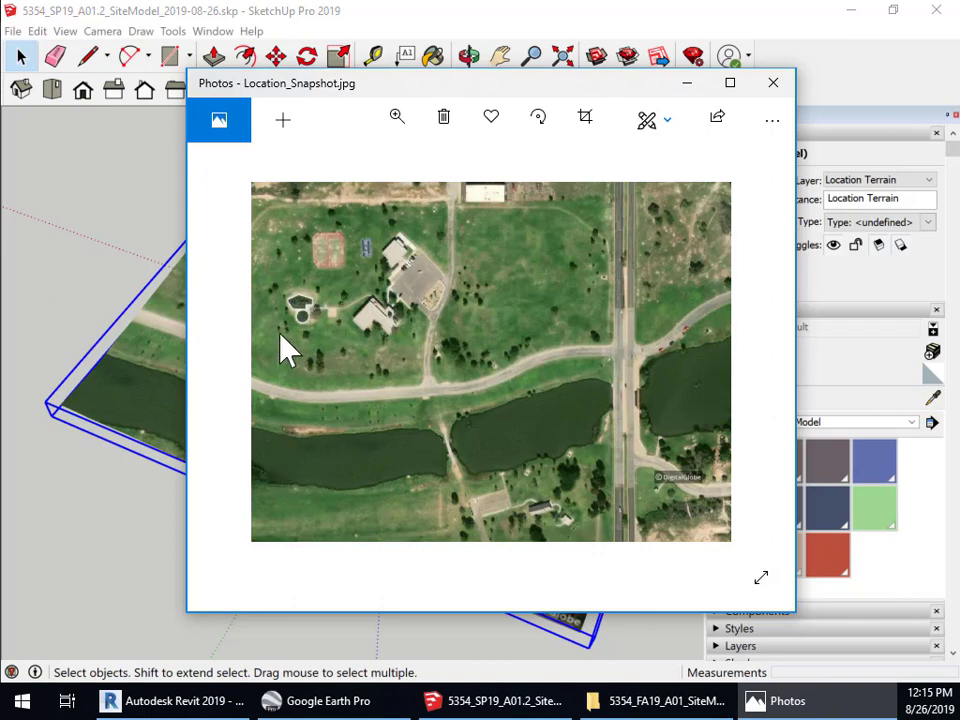
{"action": "left_click_drag", "start_coordinate": [645, 75], "coordinate": [0, 200]}
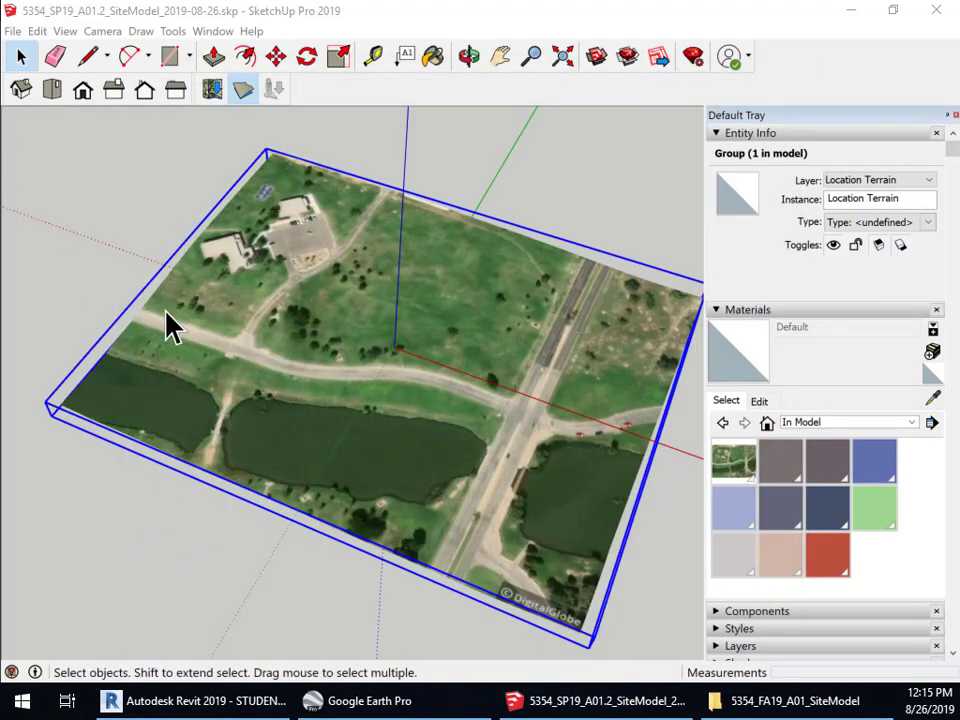
- Examine the Location Terrain group from the Top view, including where the aerial image is cut off along its north edge
{"action": "left_click", "coordinate": [52, 92]}
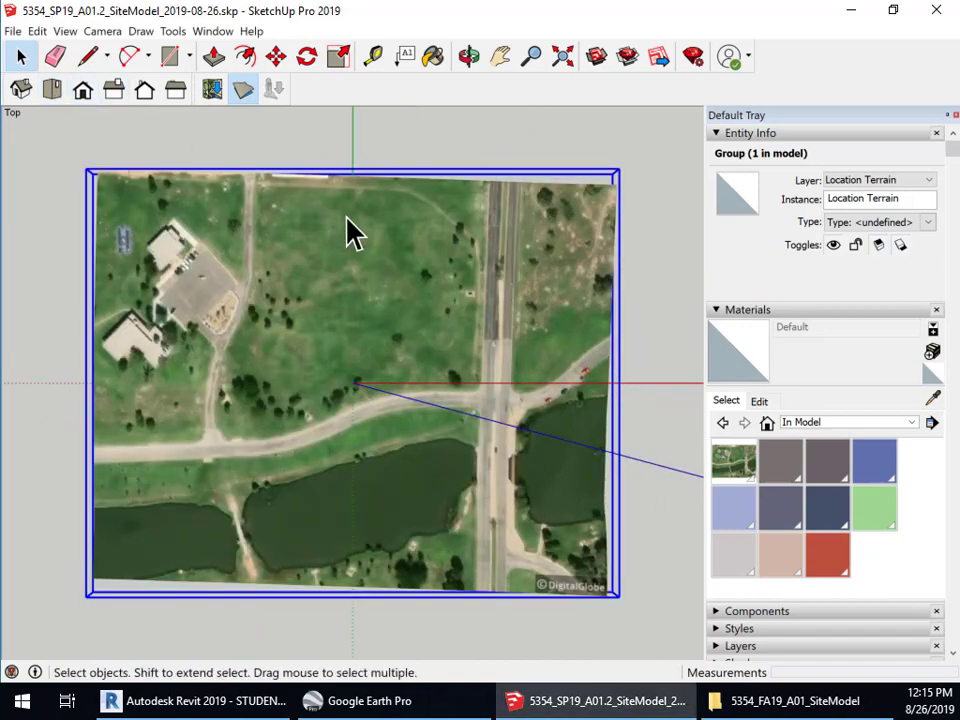
{"action": "scroll", "coordinate": [314, 200], "scroll_direction": "up", "scroll_amount": 4}
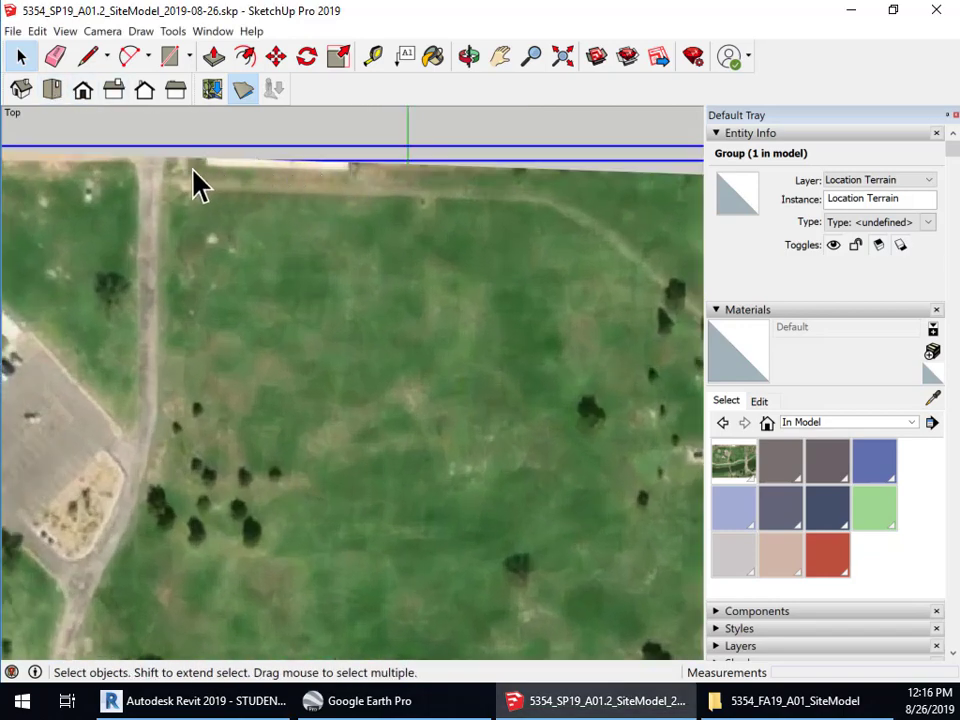
{"action": "scroll", "coordinate": [317, 407], "scroll_direction": "down", "scroll_amount": 6}
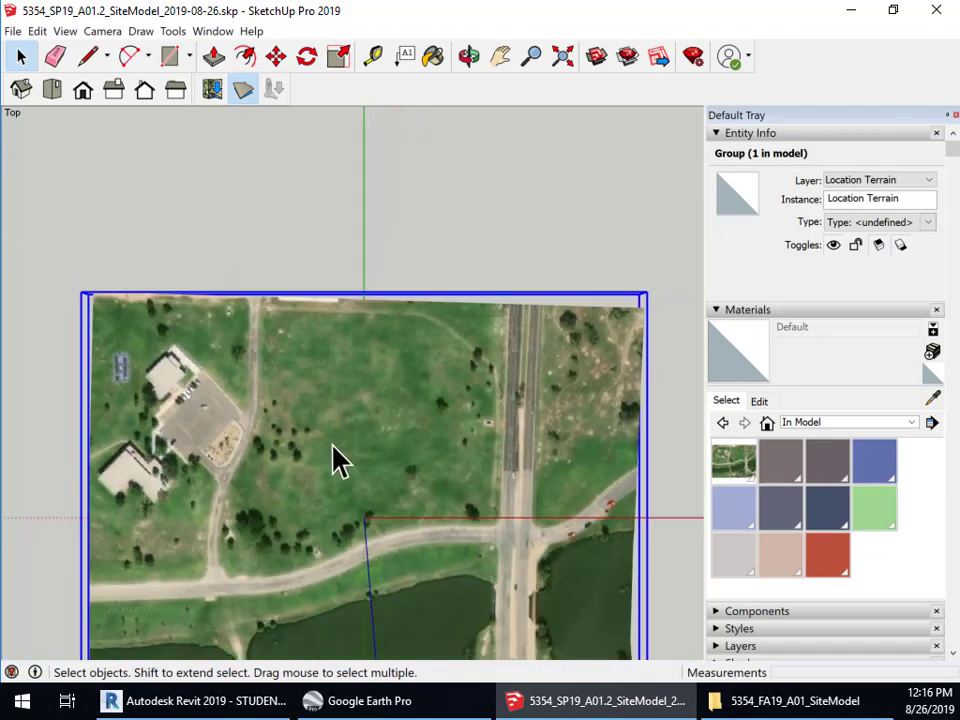
{"action": "middle_click_drag", "start_coordinate": [332, 456], "coordinate": [391, 445]}
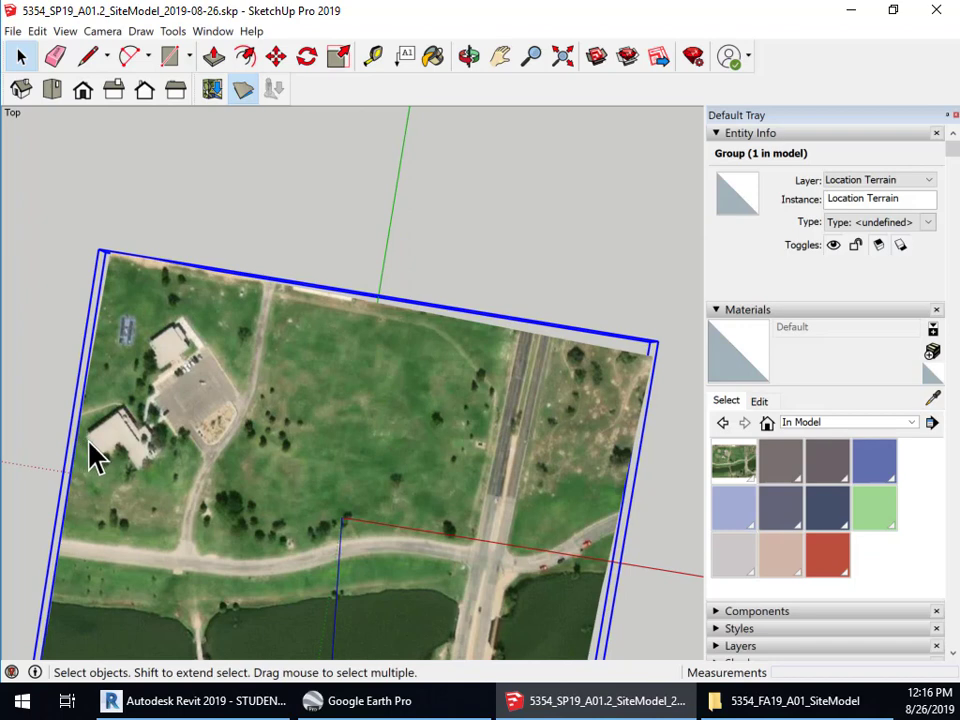
{"action": "middle_click_drag", "start_coordinate": [553, 476], "coordinate": [495, 465]}
- Frame the terrain group with Zoom Selection, compare its DigitalGlobe corner with Location_Snapshot.jpg, and close the snapshot
{"action": "left_click_drag", "start_coordinate": [452, 496], "coordinate": [463, 383]}
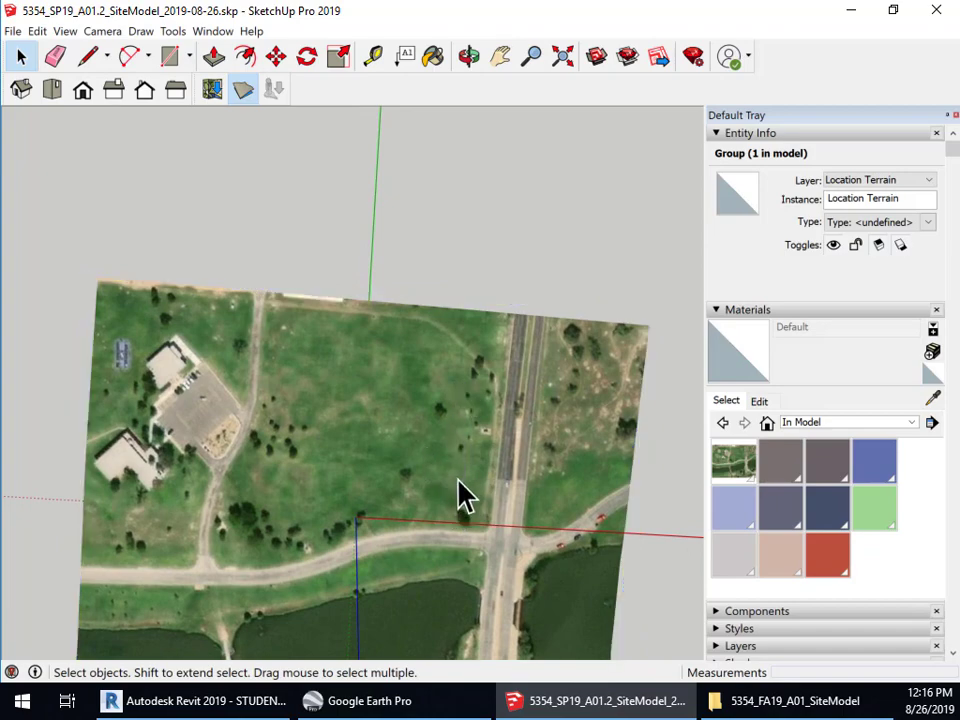
{"action": "middle_click", "coordinate": [459, 480]}
{"action": "right_click", "coordinate": [465, 482]}
{"action": "left_click", "coordinate": [498, 478]}
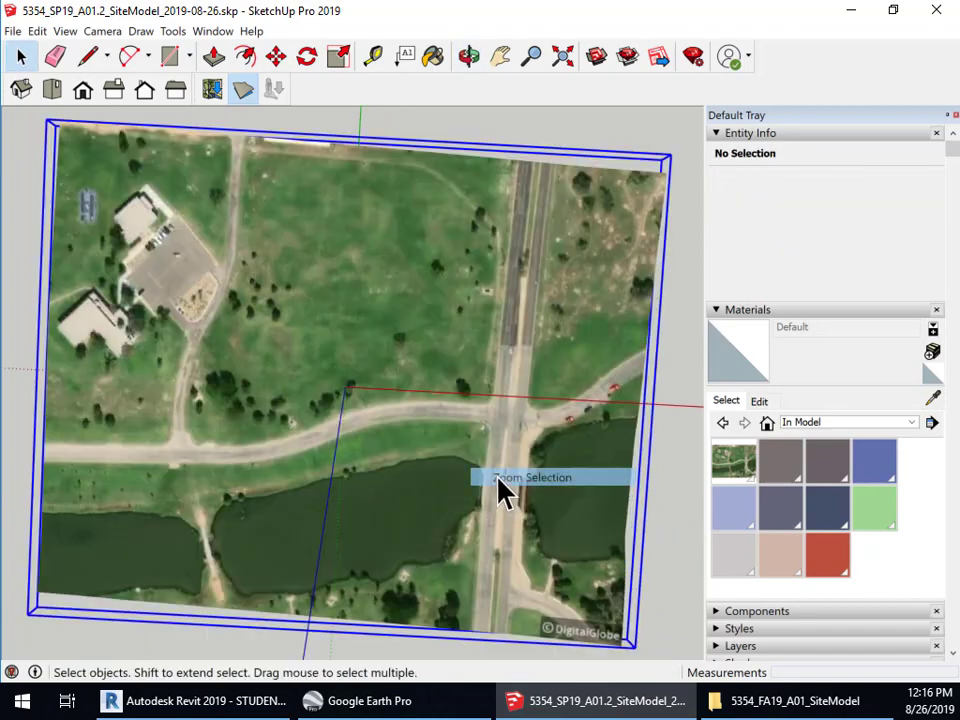
{"action": "scroll", "coordinate": [583, 604], "scroll_direction": "up", "scroll_amount": 5}
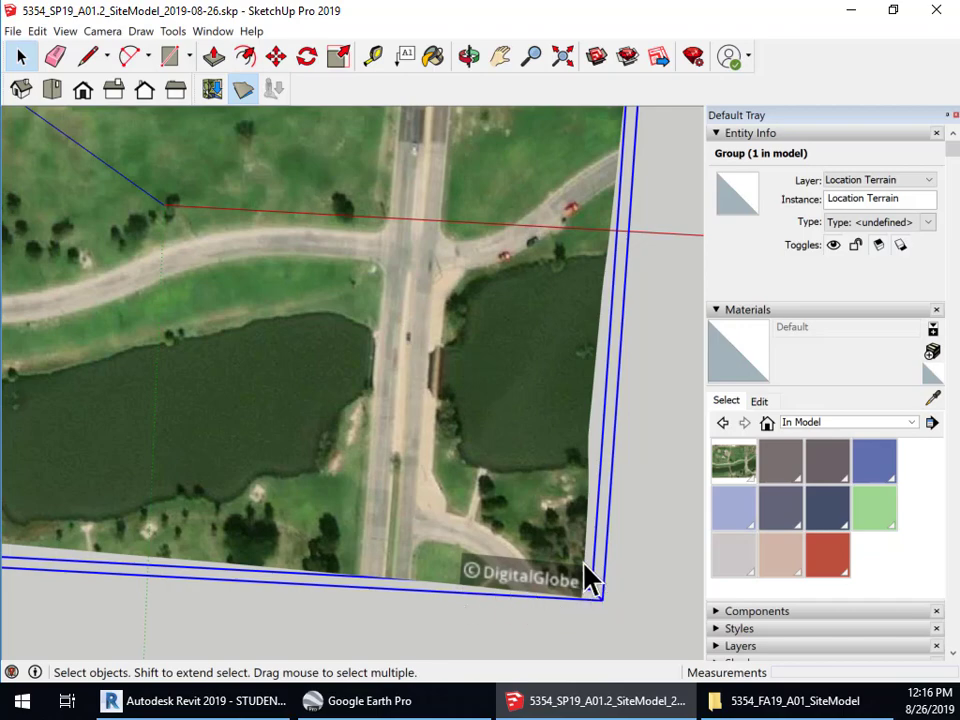
{"action": "mouse_move", "coordinate": [2, 456]}
{"action": "left_mouse_down"}
{"action": "mouse_move", "coordinate": [381, 368]}
{"action": "mouse_move", "coordinate": [397, 111]}
{"action": "mouse_move", "coordinate": [445, 98]}
{"action": "mouse_move", "coordinate": [441, 106]}
{"action": "left_mouse_up"}
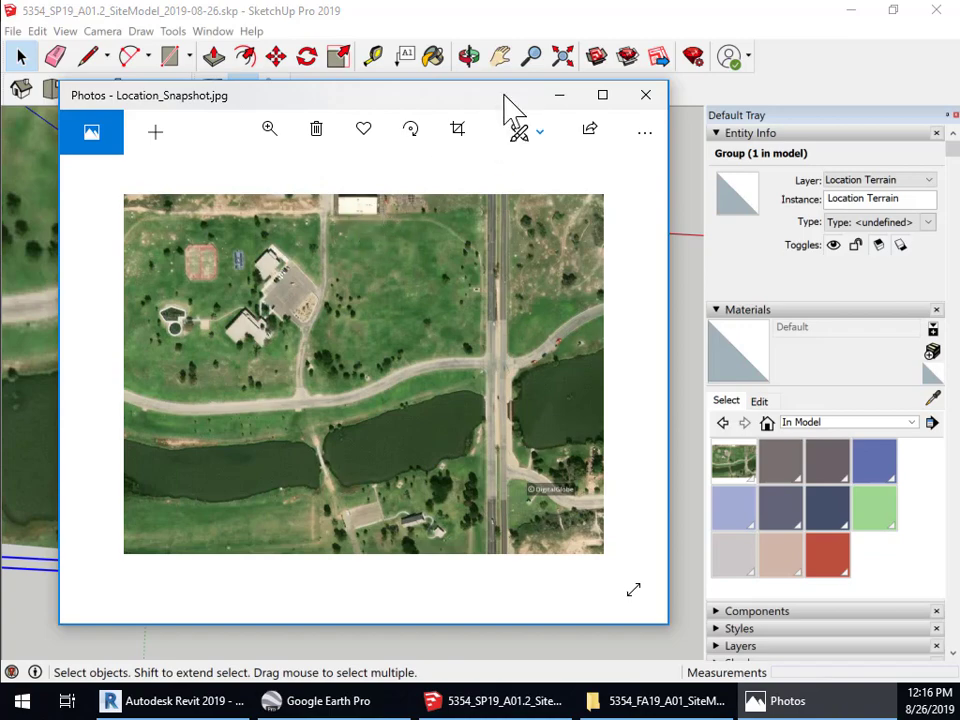
{"action": "left_click", "coordinate": [645, 94]}
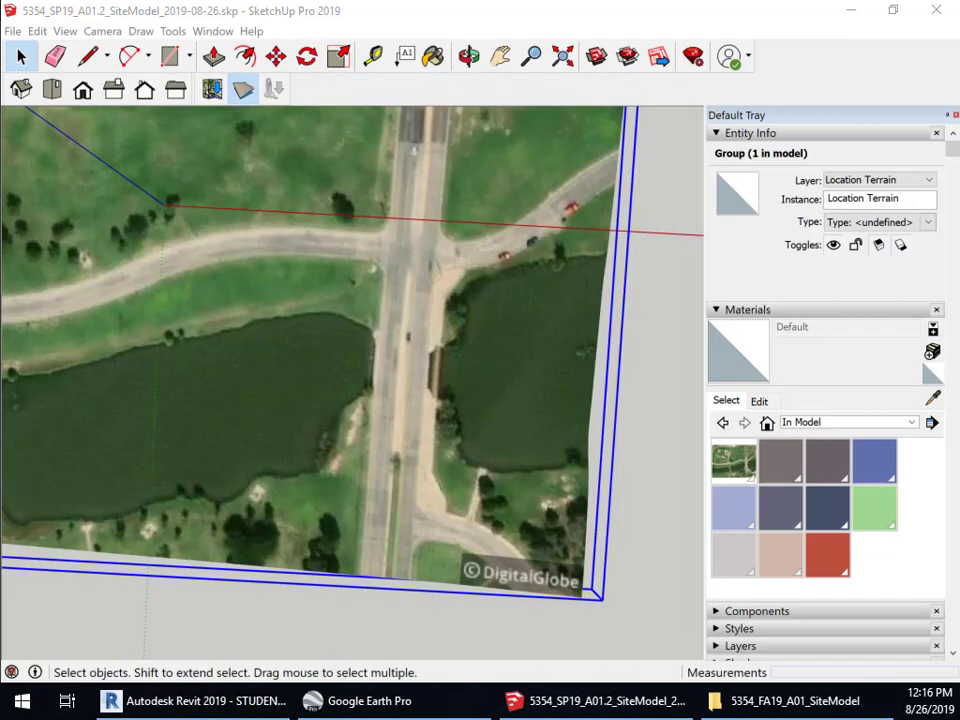
- Switch to Google Earth Pro and examine the building beside Oak Ave, north of the park field, from above with north up
{"action": "left_click", "coordinate": [400, 702]}
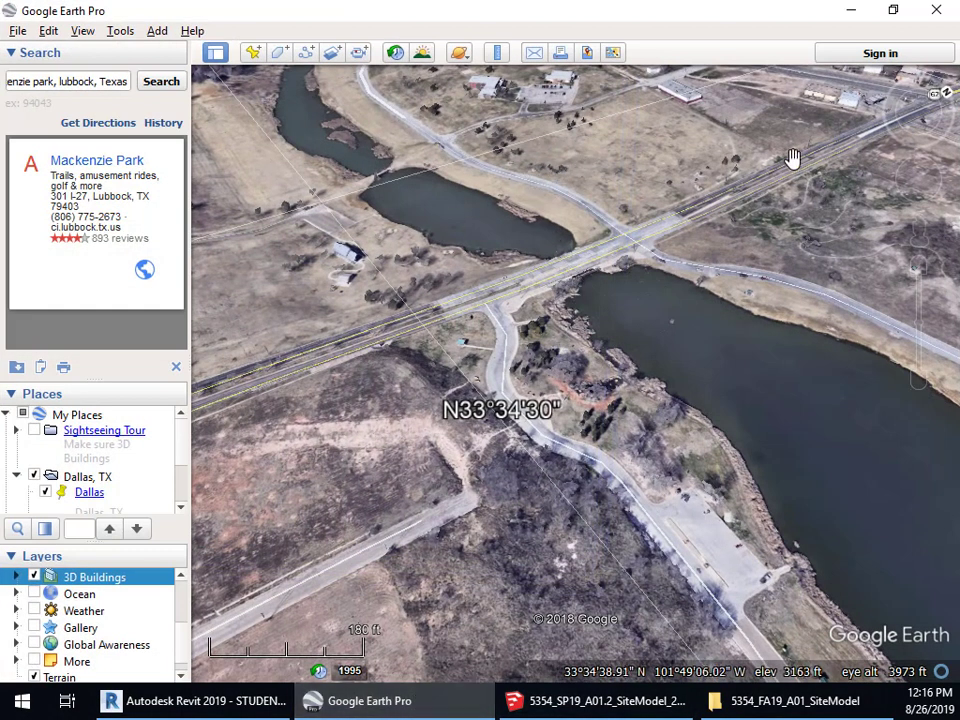
{"action": "scroll", "coordinate": [522, 415], "scroll_direction": "down", "scroll_amount": 3}
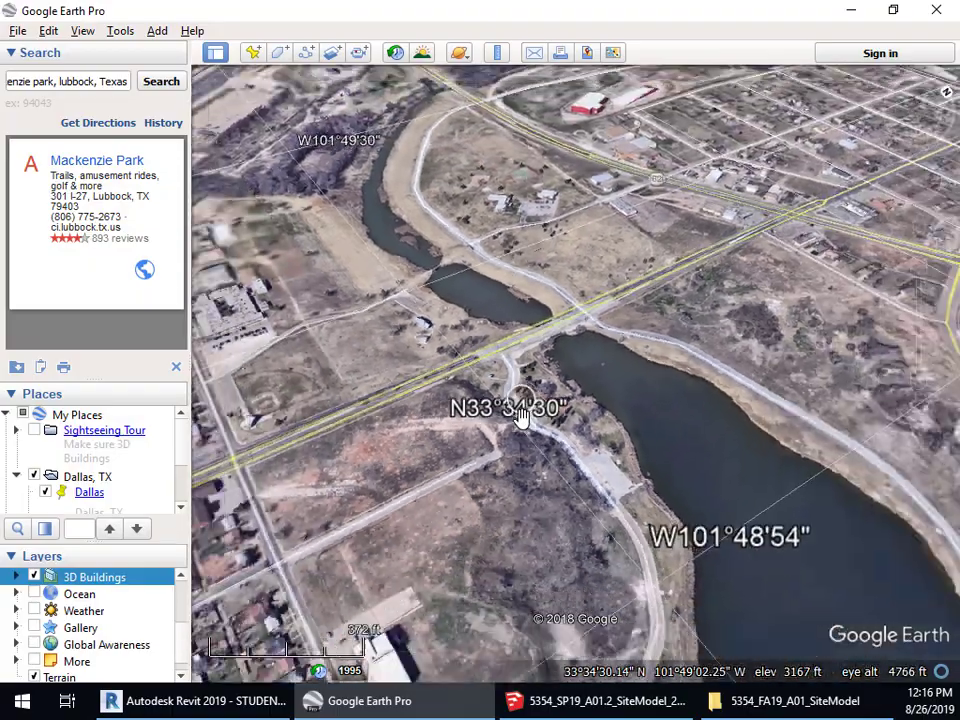
{"action": "left_click_drag", "start_coordinate": [401, 506], "coordinate": [497, 588]}
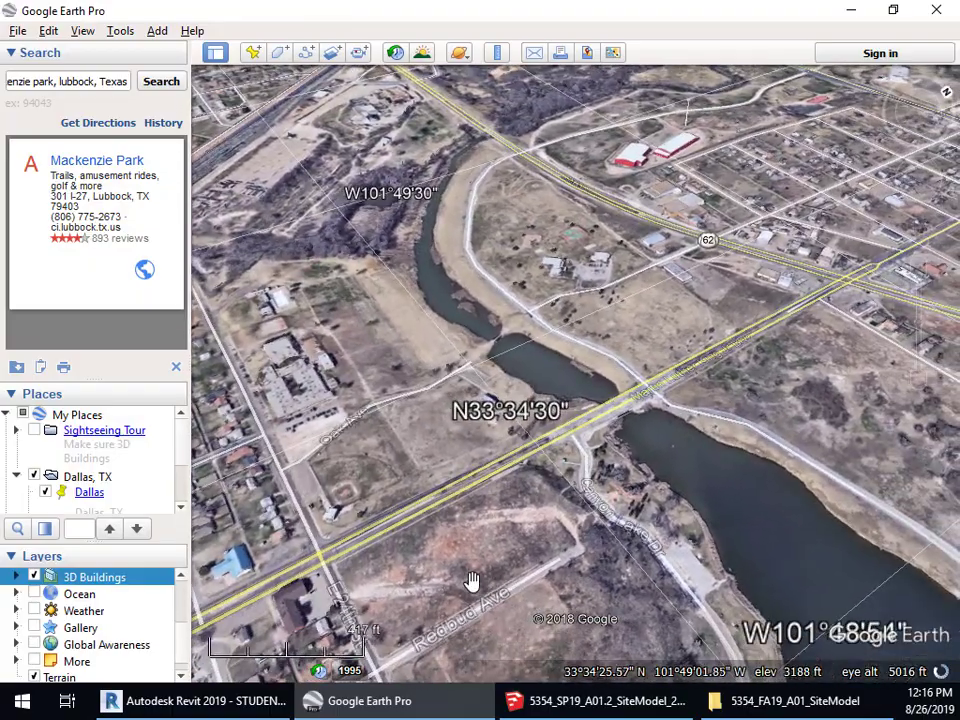
{"action": "right_click_drag", "start_coordinate": [471, 566], "coordinate": [703, 598]}
{"action": "middle_click_drag", "start_coordinate": [536, 557], "coordinate": [706, 283]}
{"action": "left_click_drag", "start_coordinate": [369, 231], "coordinate": [568, 540]}
{"action": "scroll", "coordinate": [525, 531], "scroll_direction": "up", "scroll_amount": 3}
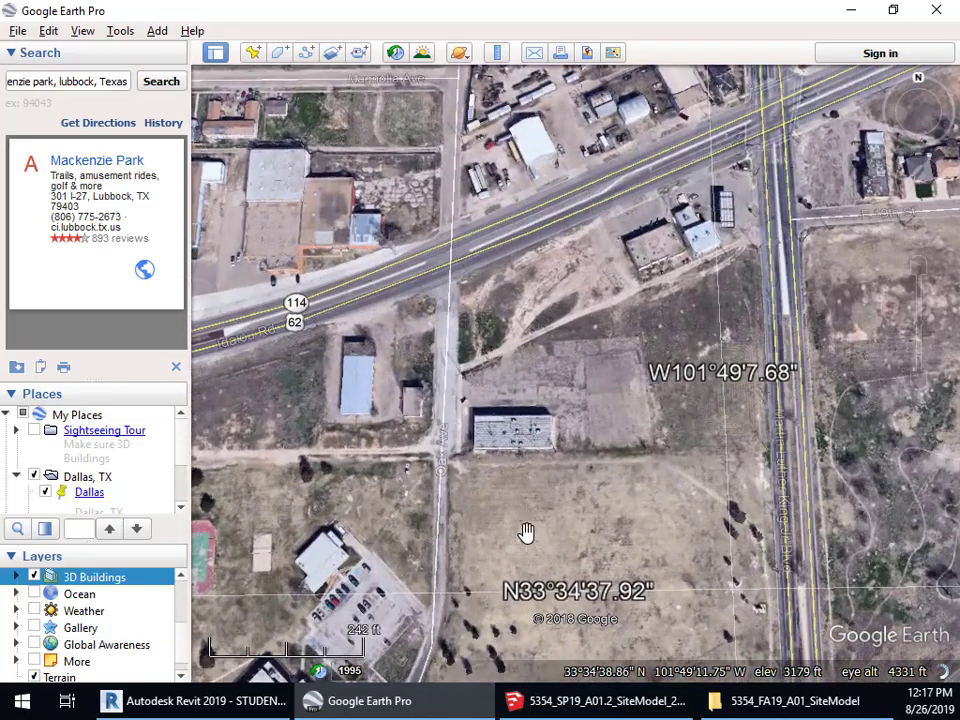
{"action": "scroll", "coordinate": [517, 494], "scroll_direction": "up", "scroll_amount": 2}
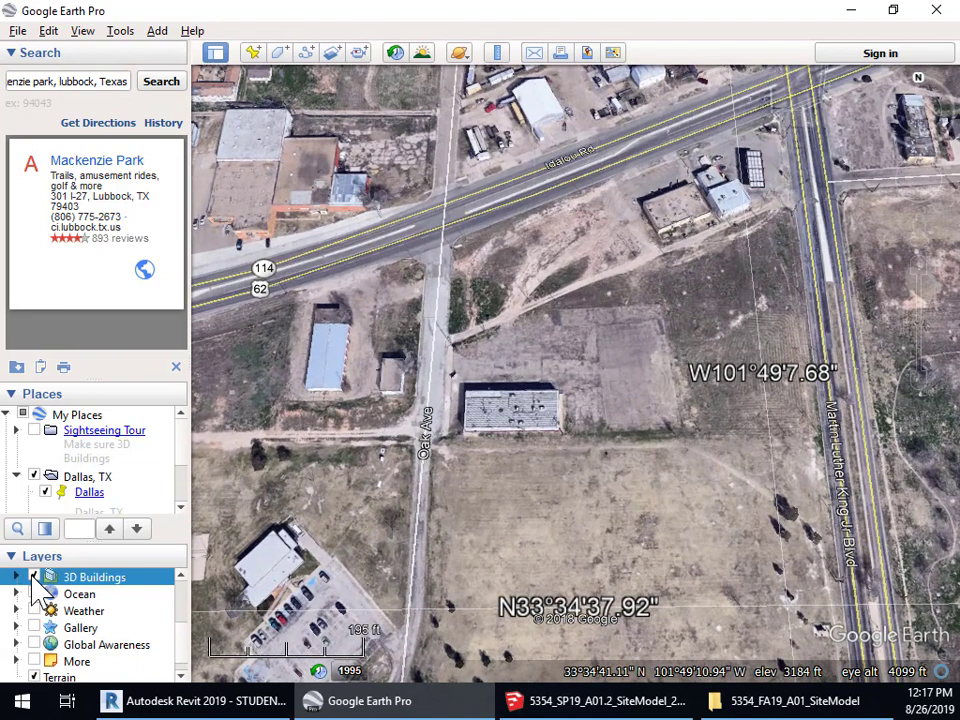
- Turn off the 3D Buildings layer and level the view to look straight down on the building beside Oak Ave
{"action": "left_click", "coordinate": [34, 577]}
{"action": "scroll", "coordinate": [508, 523], "scroll_direction": "down", "scroll_amount": 2, "text": "shift"}
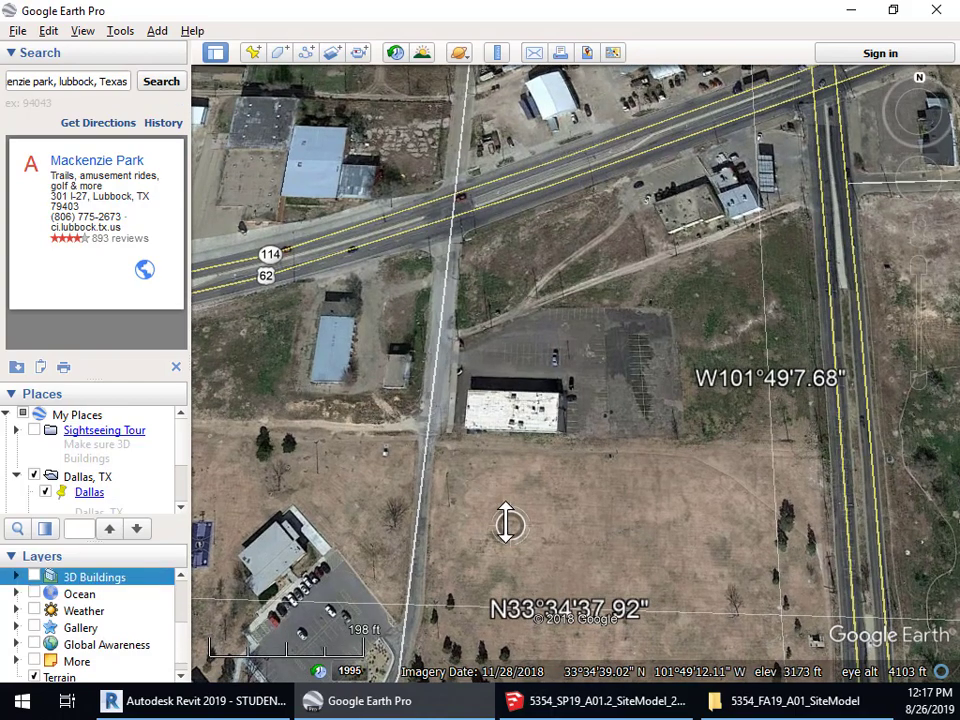
{"action": "mouse_move", "coordinate": [538, 505]}
{"action": "middle_mouse_down"}
{"action": "mouse_move", "coordinate": [504, 448]}
{"action": "mouse_move", "coordinate": [512, 425]}
{"action": "middle_mouse_up"}
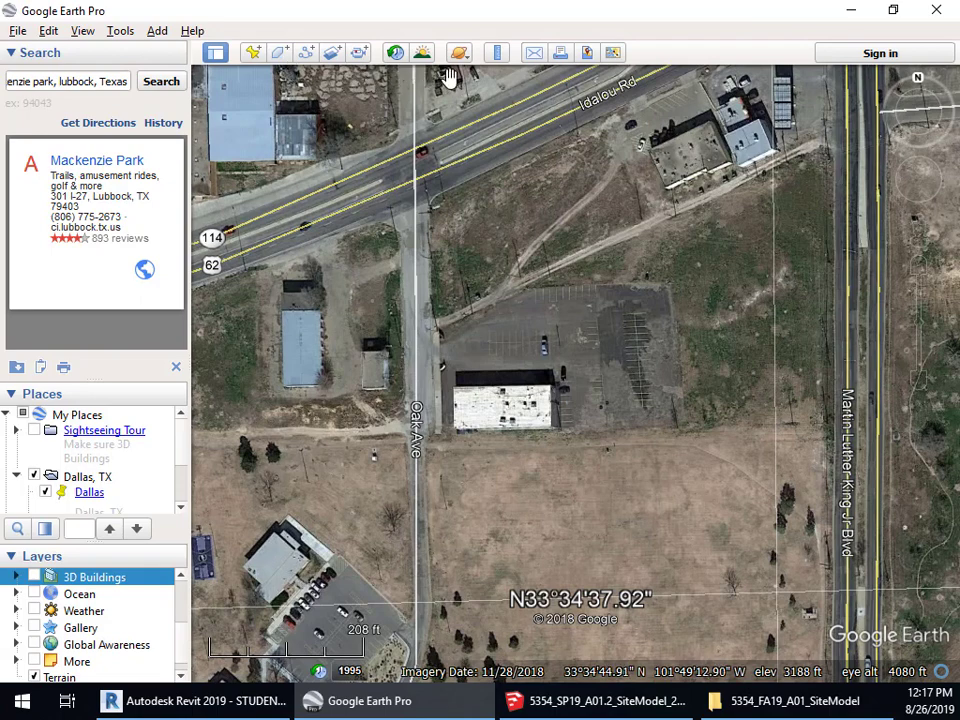
- Measure the south edge of the white-roofed building beside Oak Ave with the Ruler in feet, and close the Ruler
{"action": "left_click", "coordinate": [498, 55]}
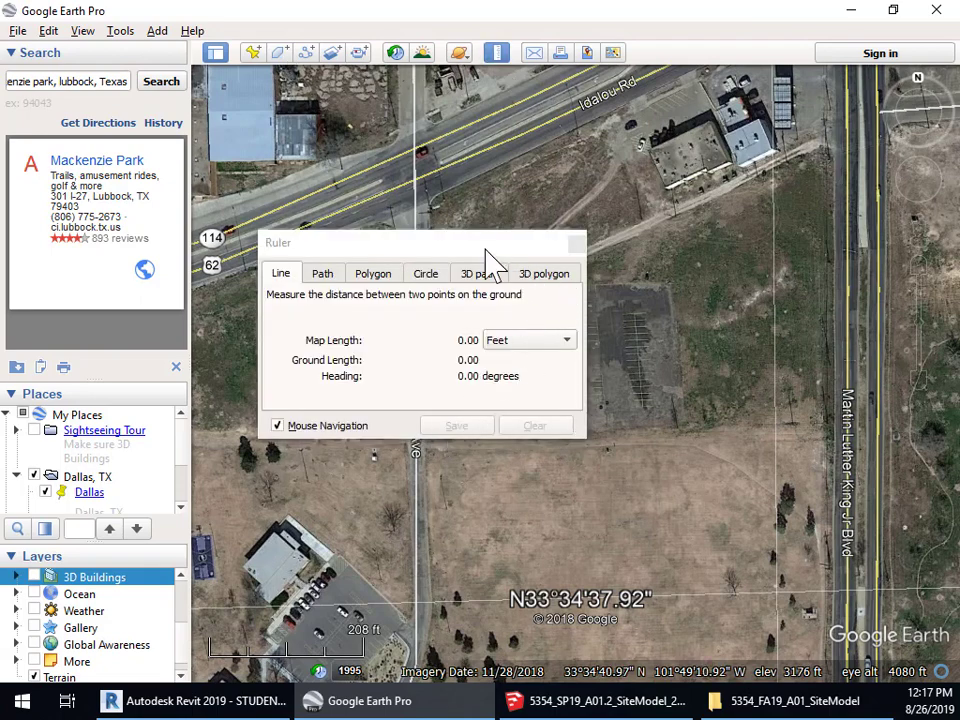
{"action": "left_click_drag", "start_coordinate": [469, 248], "coordinate": [499, 130]}
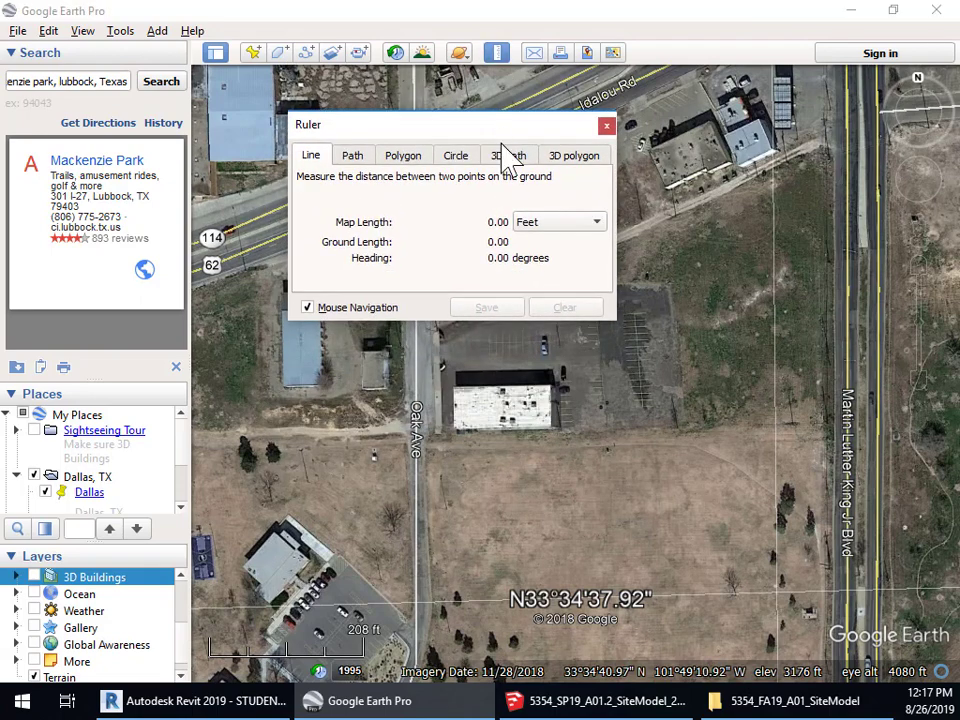
{"action": "left_click", "coordinate": [454, 429]}
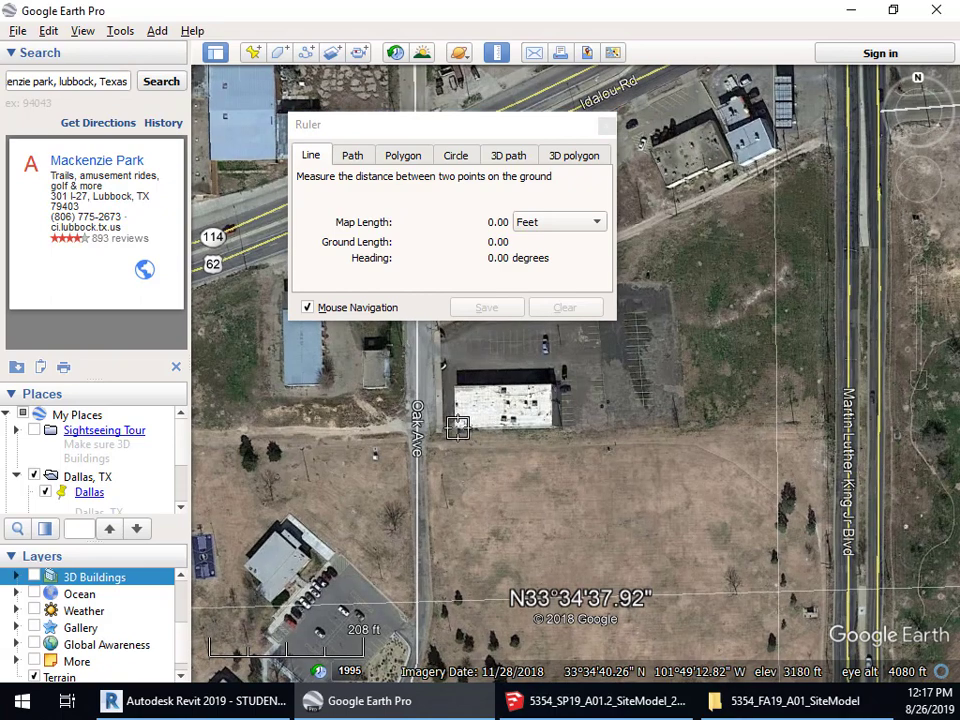
{"action": "left_click_drag", "start_coordinate": [455, 429], "coordinate": [509, 421]}
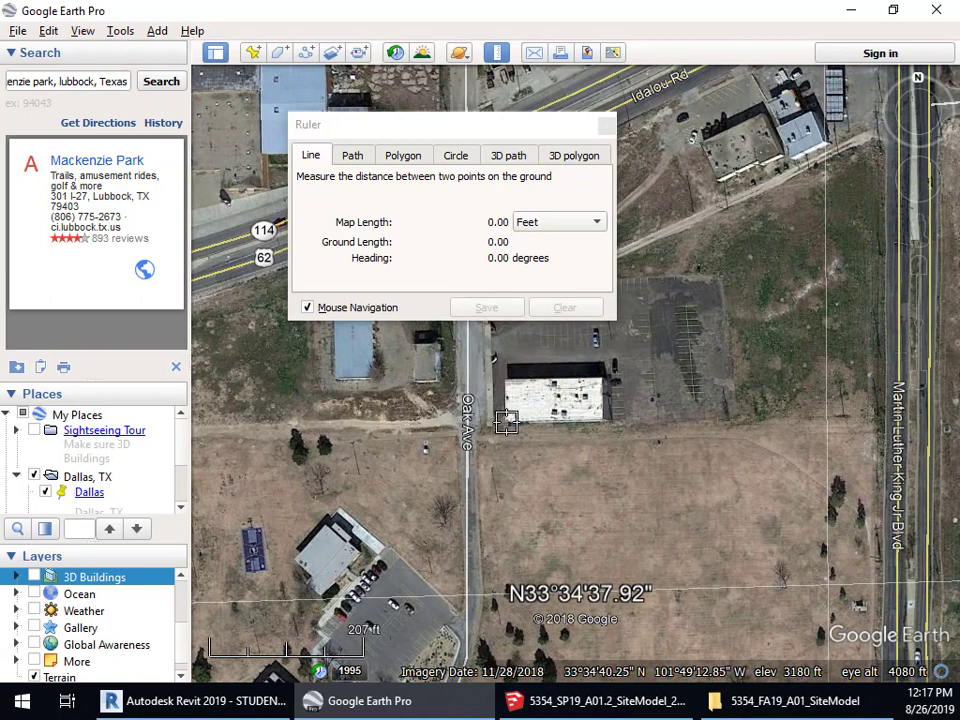
{"action": "mouse_move", "coordinate": [507, 422]}
{"action": "left_mouse_down"}
{"action": "mouse_move", "coordinate": [540, 422]}
{"action": "mouse_move", "coordinate": [499, 421]}
{"action": "left_mouse_up"}
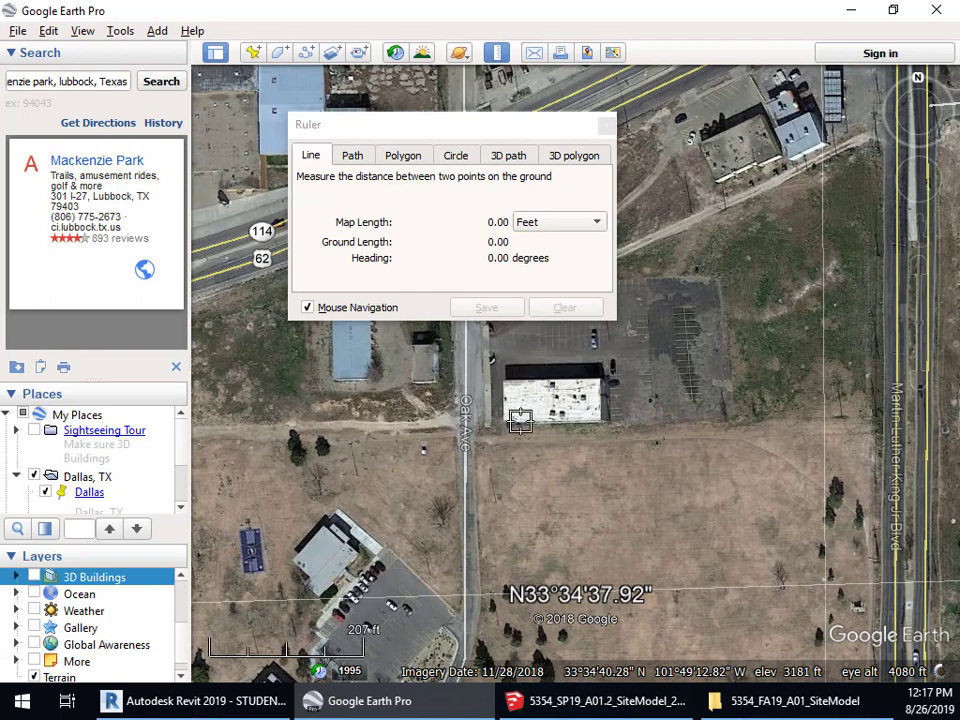
{"action": "left_click", "coordinate": [600, 420]}
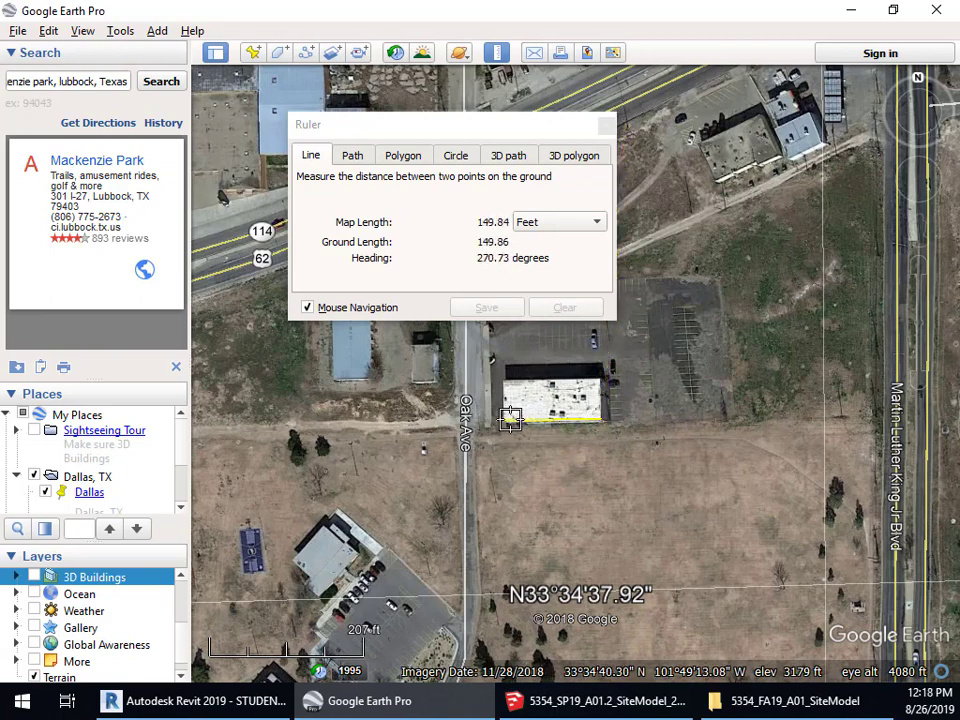
{"action": "left_click", "coordinate": [630, 127]}
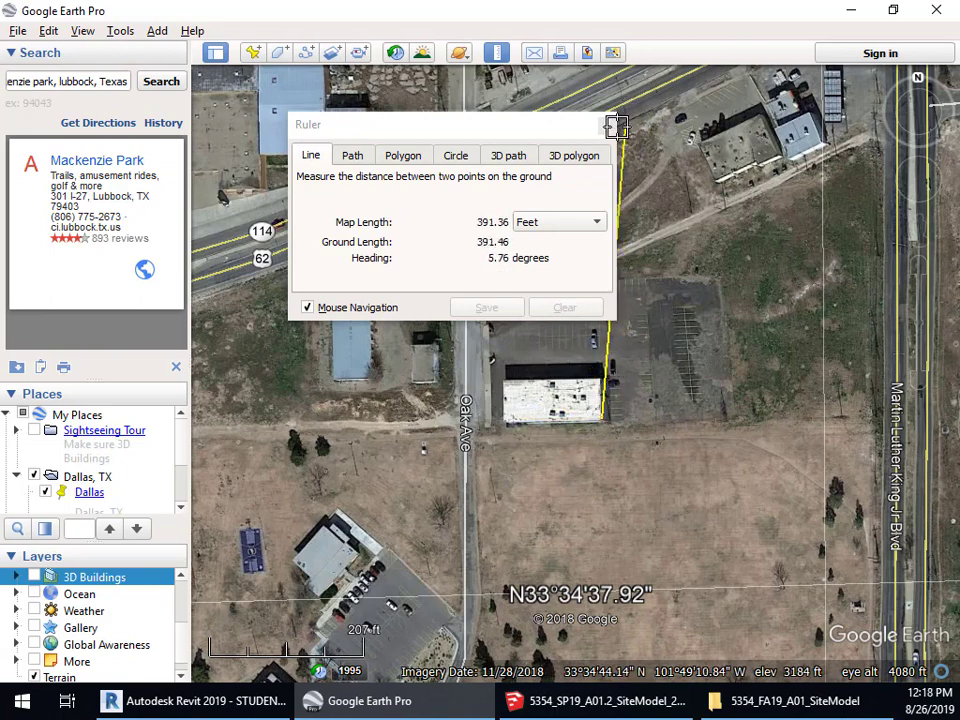
{"action": "left_click", "coordinate": [606, 127]}
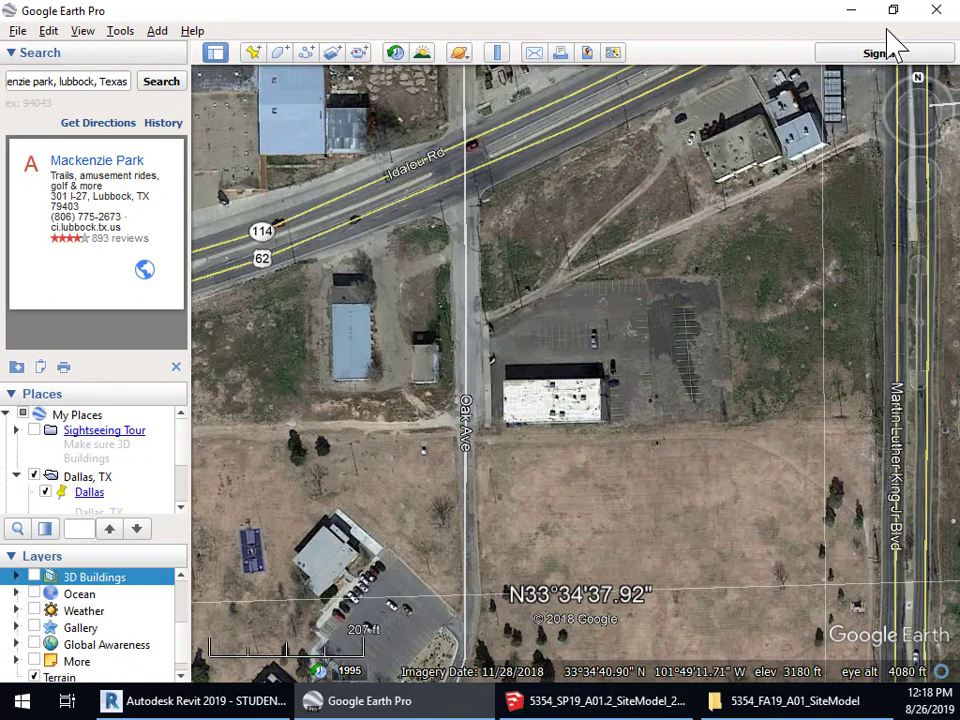
- Return to SketchUp and examine the parking lot, buildings and northwest corner of the Location Terrain group
{"action": "left_click", "coordinate": [850, 10]}
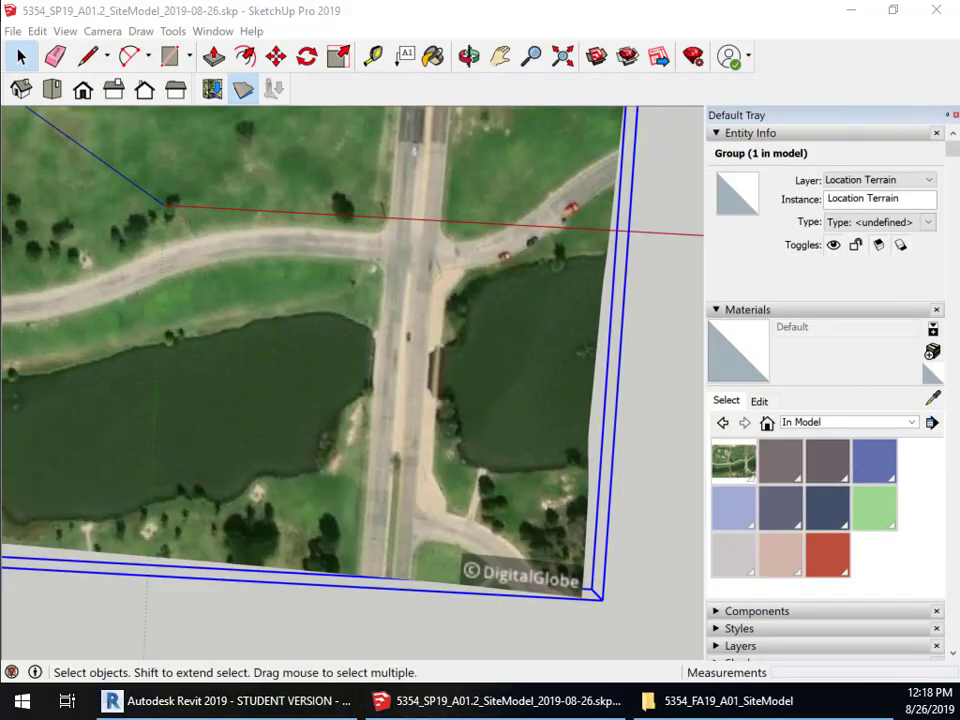
{"action": "scroll", "coordinate": [231, 386], "scroll_direction": "down", "scroll_amount": 6}
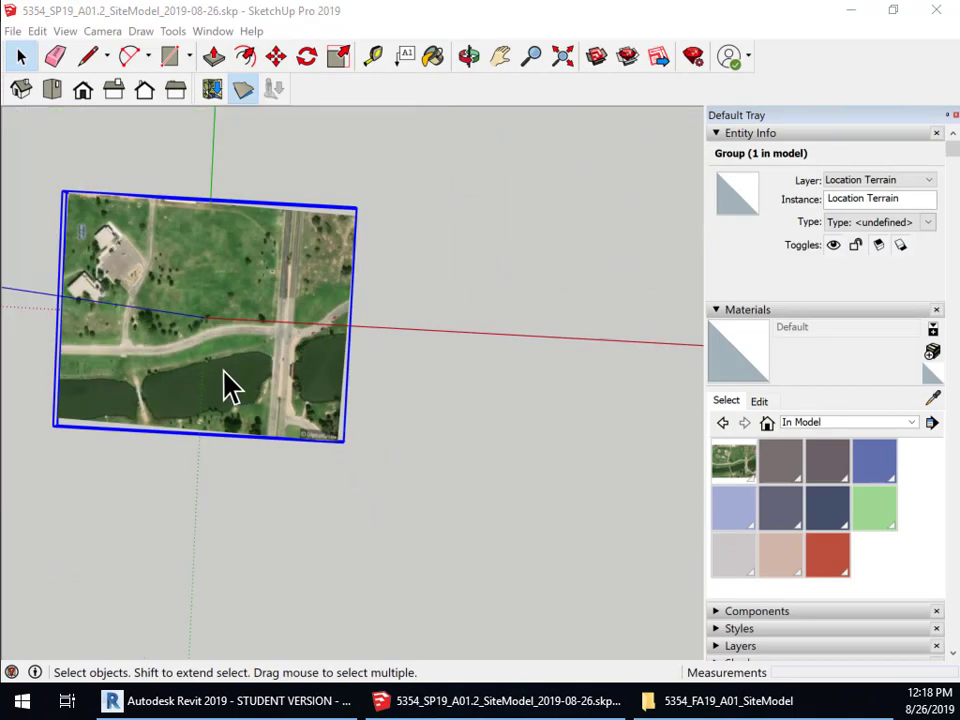
{"action": "scroll", "coordinate": [192, 318], "scroll_direction": "up", "scroll_amount": 2}
{"action": "scroll", "coordinate": [380, 420], "scroll_direction": "up", "scroll_amount": 10}
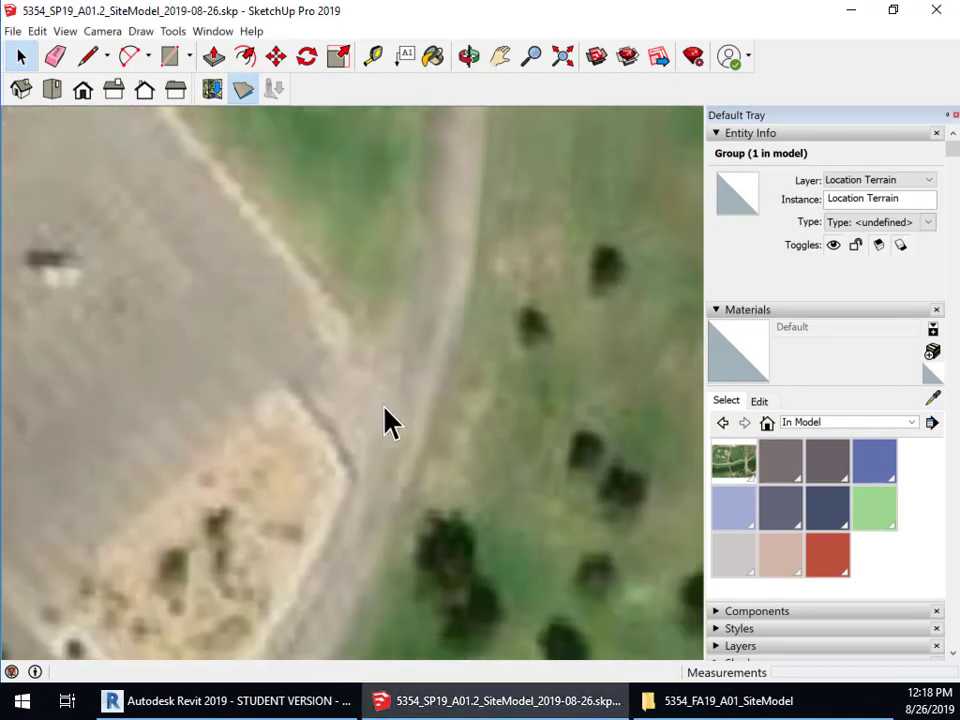
{"action": "scroll", "coordinate": [390, 421], "scroll_direction": "down", "scroll_amount": 4}
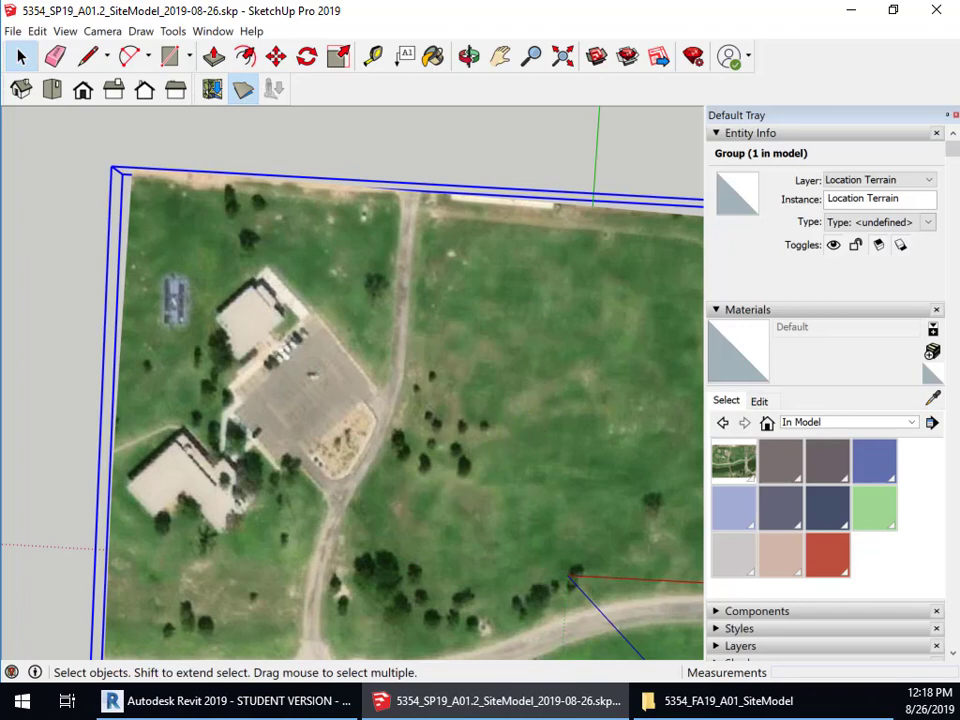
- Crop Location_Snapshot.jpg in Photos to the terrain's extent, from just left of the blue court to the DigitalGlobe watermark's lower-right corner
{"action": "mouse_move", "coordinate": [287, 435]}
{"action": "left_mouse_down"}
{"action": "mouse_move", "coordinate": [364, 146]}
{"action": "mouse_move", "coordinate": [457, 125]}
{"action": "left_mouse_up"}
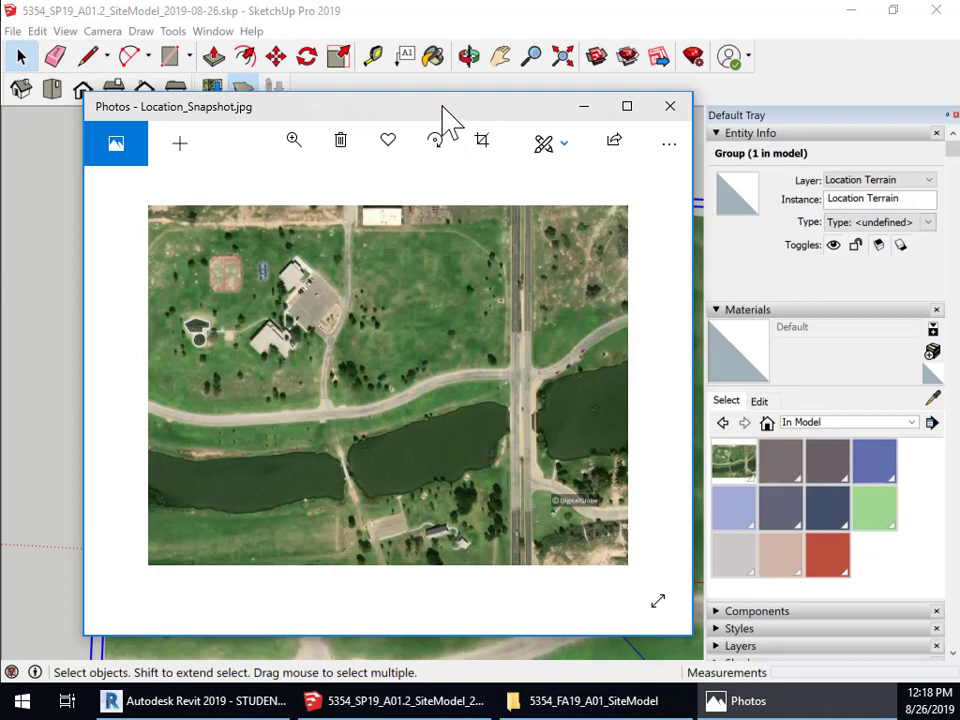
{"action": "left_click_drag", "start_coordinate": [447, 120], "coordinate": [522, 2]}
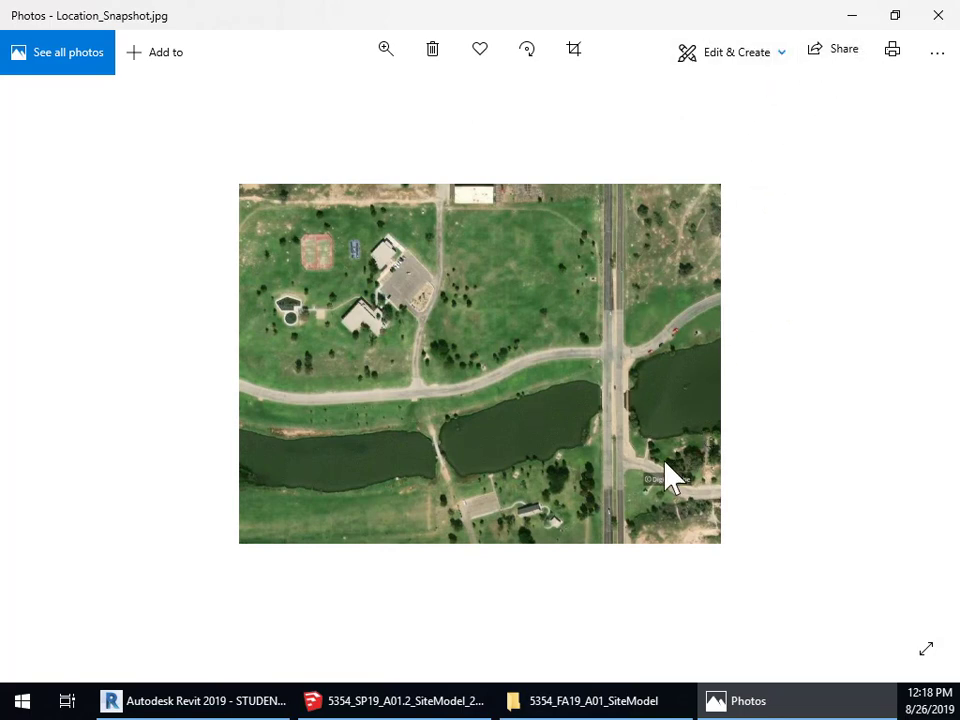
{"action": "left_click", "coordinate": [566, 50]}
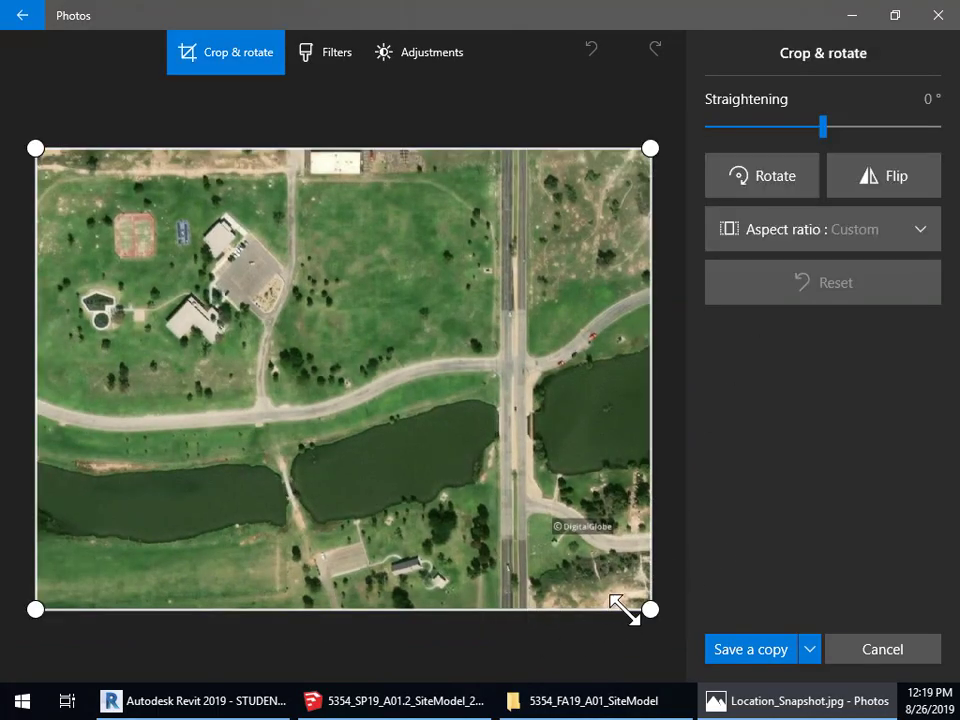
{"action": "mouse_move", "coordinate": [652, 615]}
{"action": "left_mouse_down"}
{"action": "mouse_move", "coordinate": [615, 538]}
{"action": "mouse_move", "coordinate": [652, 592]}
{"action": "mouse_move", "coordinate": [615, 570]}
{"action": "mouse_move", "coordinate": [650, 592]}
{"action": "left_mouse_up"}
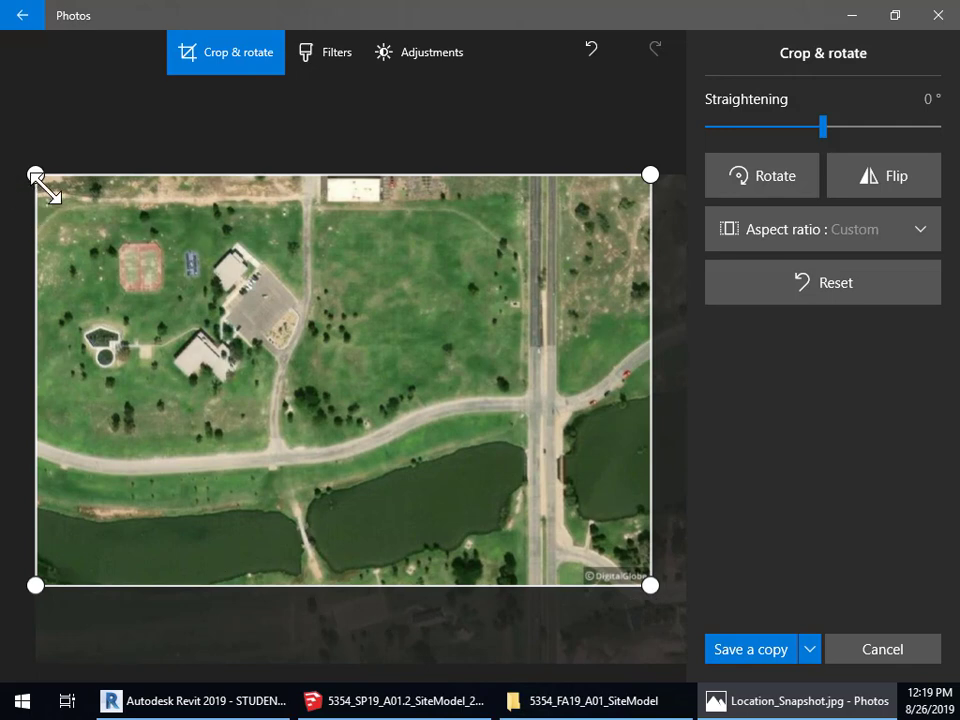
{"action": "left_click_drag", "start_coordinate": [39, 175], "coordinate": [171, 198]}
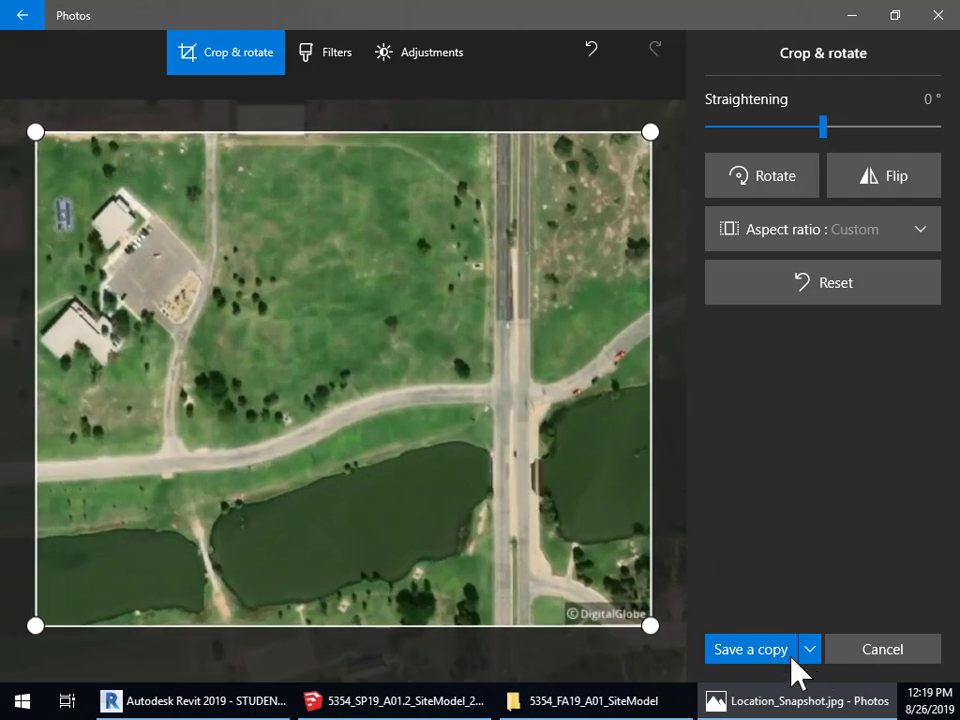
- Save a copy of the cropped image as SiteModel_Image in JPG format in the 5354_FA19_A01_SiteModel folder
{"action": "left_click", "coordinate": [757, 648]}
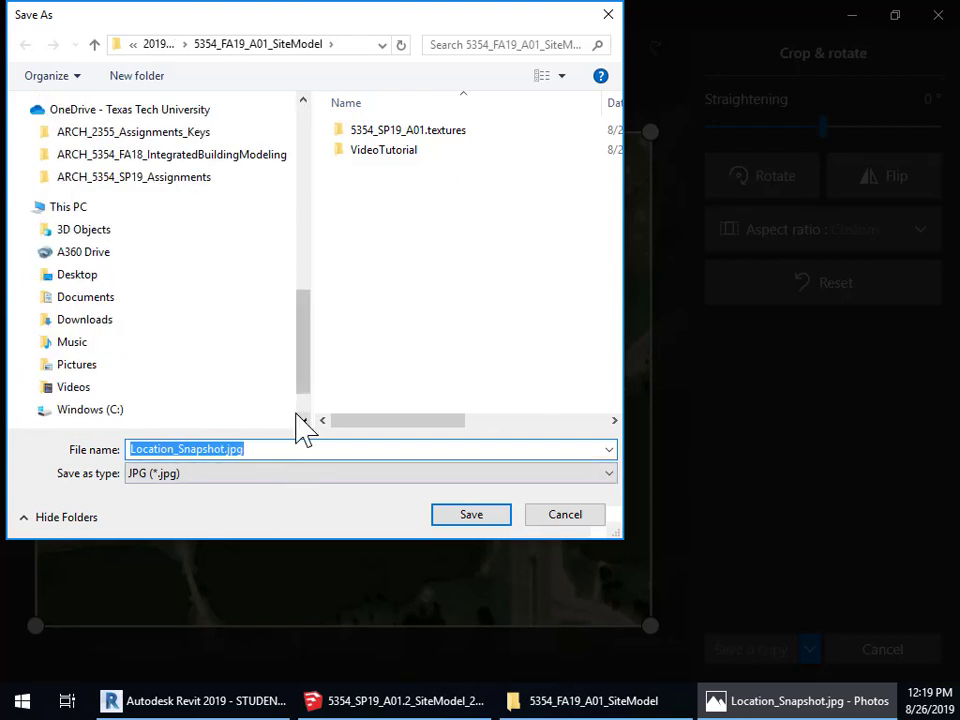
{"action": "type", "text": "SiteMode"}
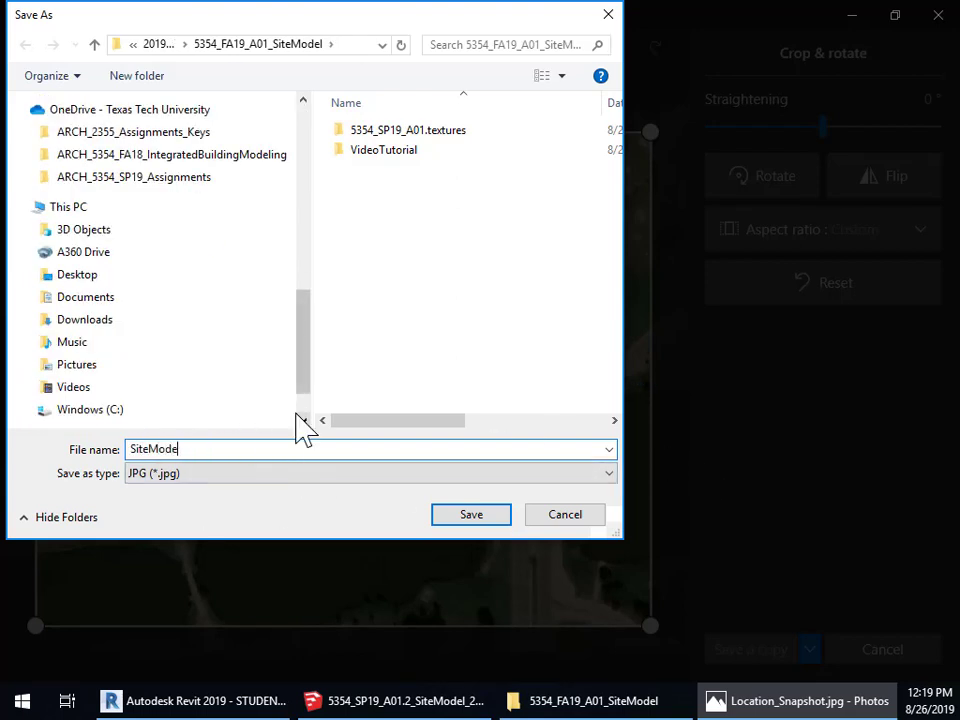
{"action": "type", "text": "l_Image"}
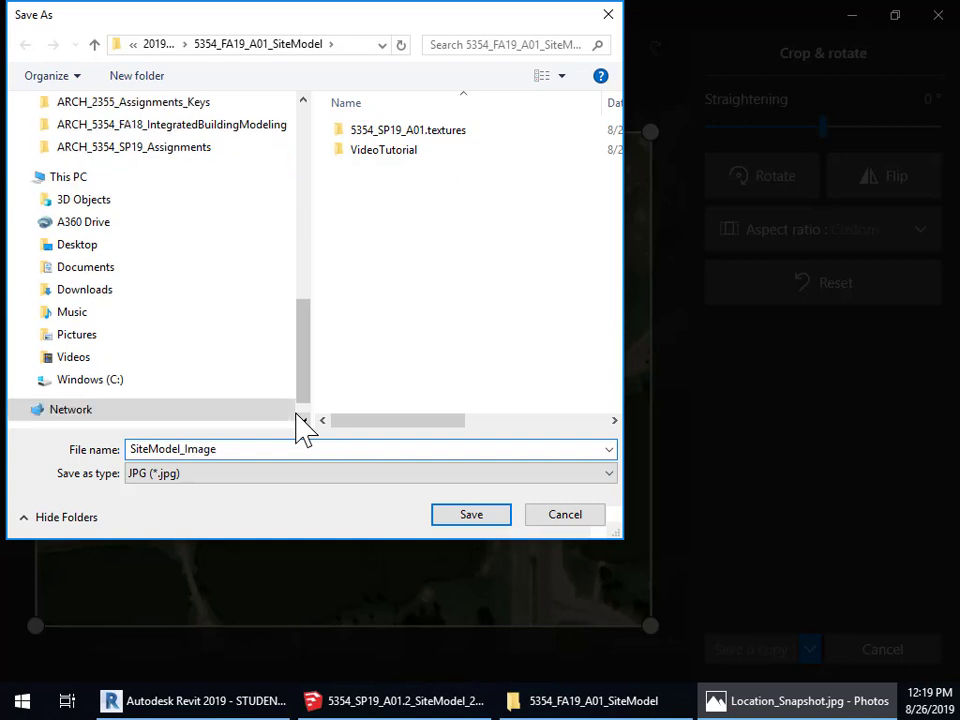
{"action": "key", "text": "Return"}
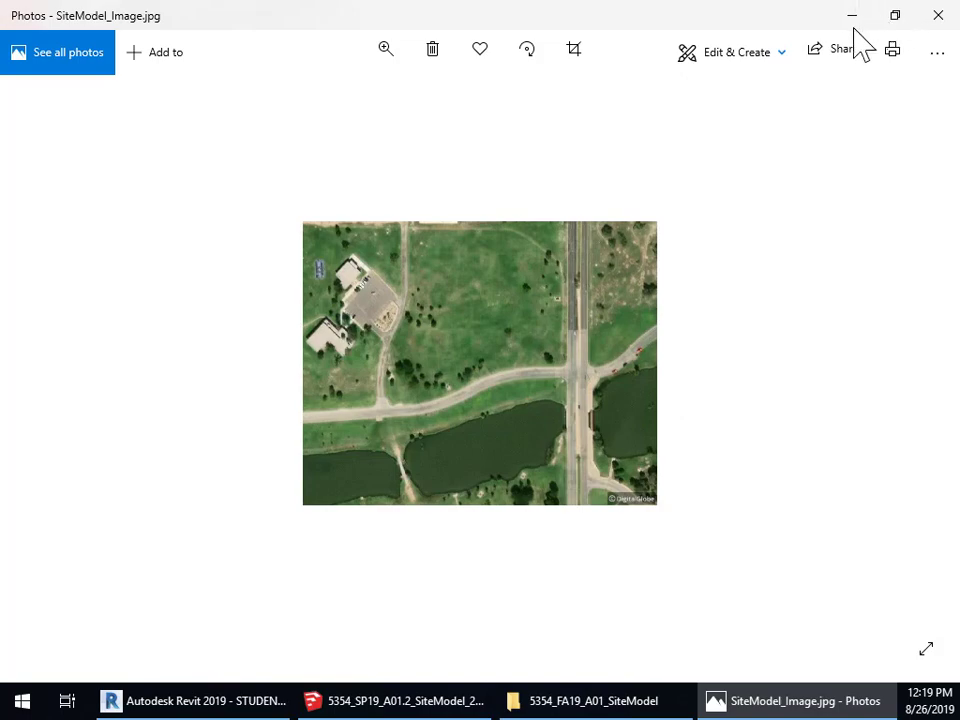
- Compare SiteModel_Image.jpg with the whole Location Terrain group in SketchUp, moving the image window onto the other display to clear the model
{"action": "left_click", "coordinate": [895, 15]}
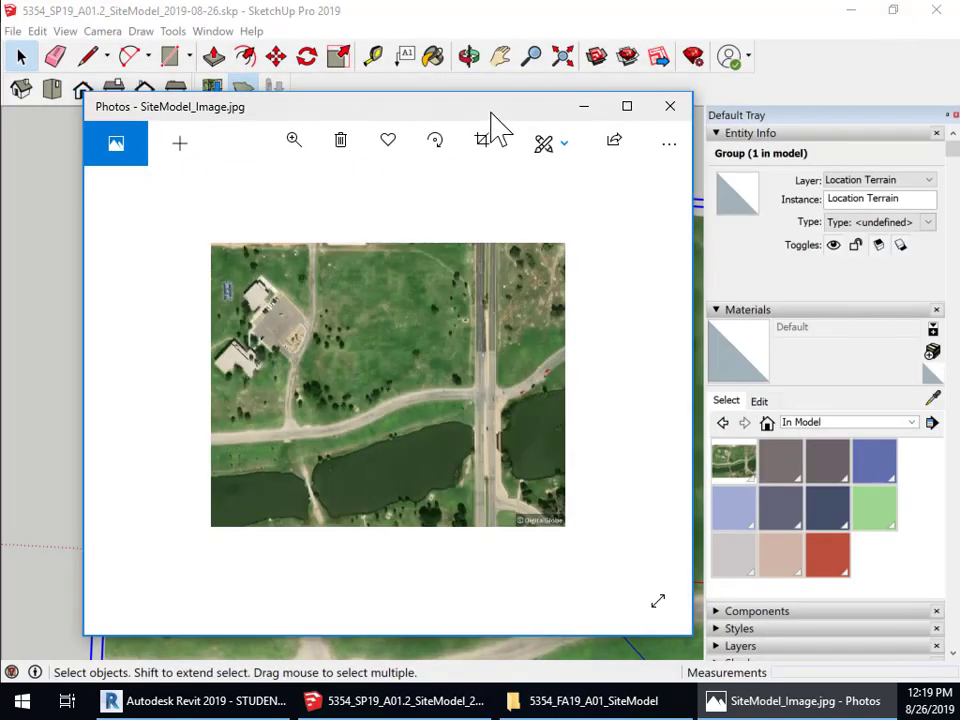
{"action": "left_click_drag", "start_coordinate": [490, 112], "coordinate": [0, 190]}
{"action": "scroll", "coordinate": [486, 655], "scroll_direction": "down", "scroll_amount": 5}
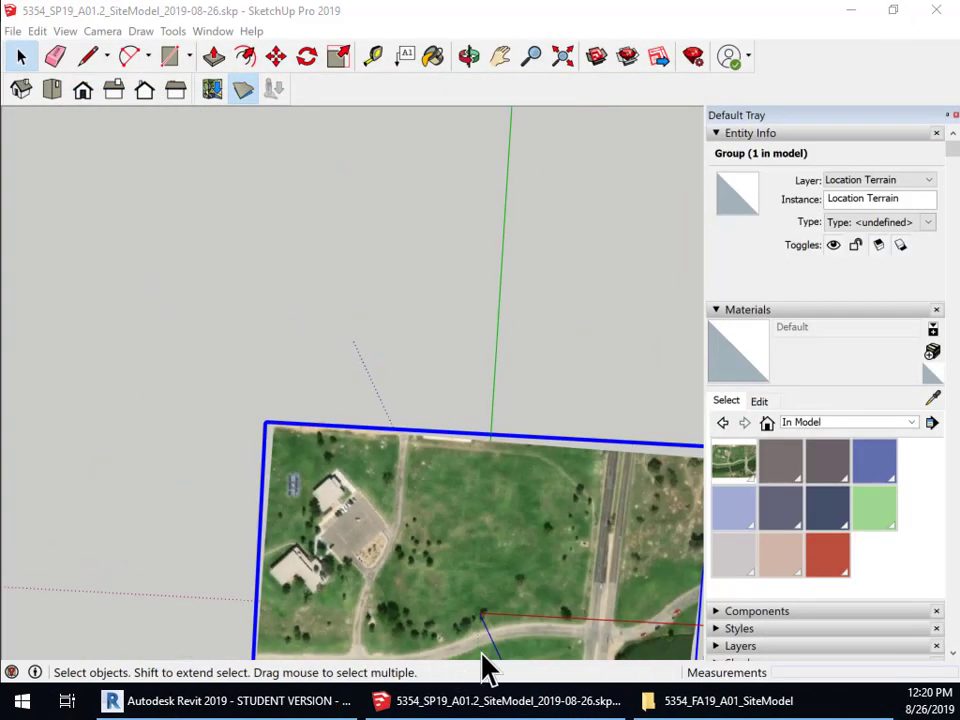
{"action": "scroll", "coordinate": [510, 642], "scroll_direction": "up", "scroll_amount": 10}
{"action": "scroll", "coordinate": [510, 652], "scroll_direction": "down", "scroll_amount": 10}
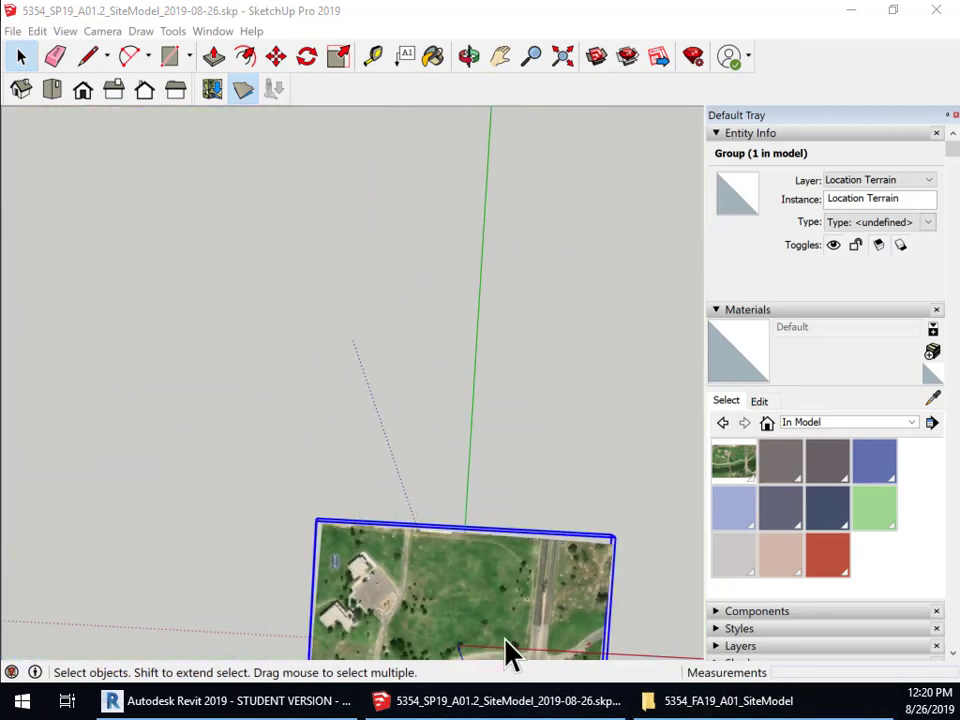
{"action": "middle_click_drag", "start_coordinate": [497, 621], "coordinate": [446, 454]}
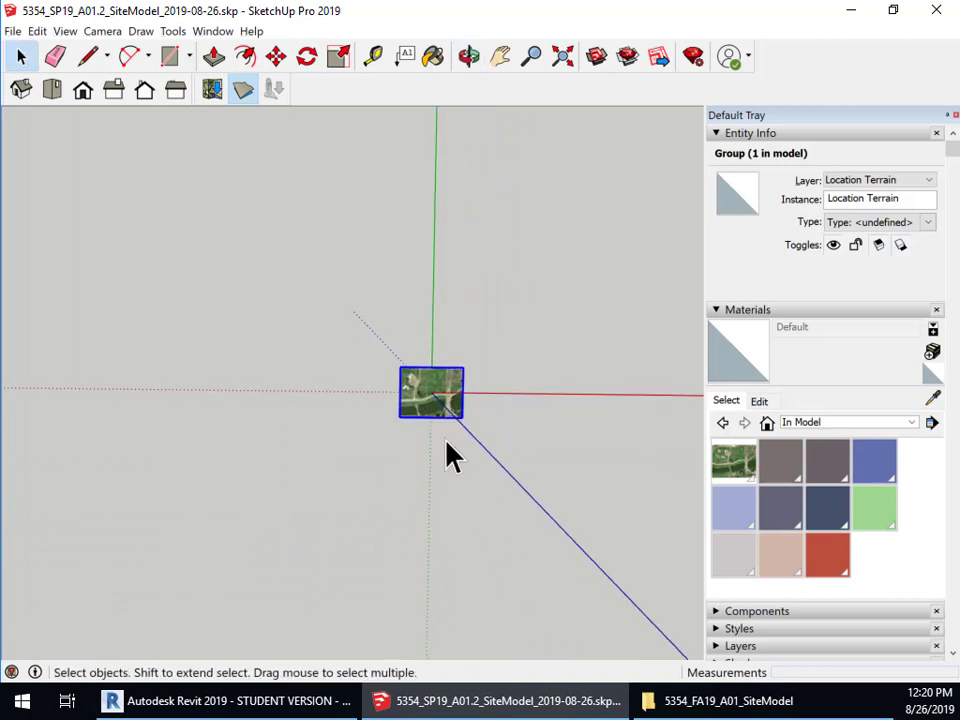
{"action": "scroll", "coordinate": [501, 439], "scroll_direction": "up", "scroll_amount": 6}
{"action": "scroll", "coordinate": [396, 390], "scroll_direction": "up", "scroll_amount": 3}
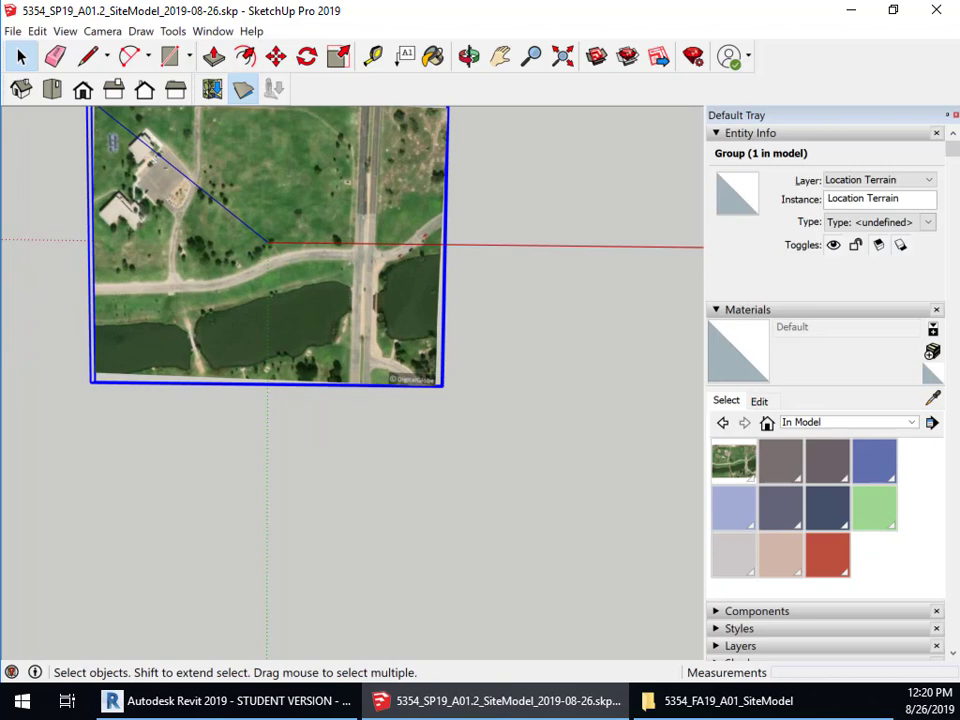
{"action": "mouse_move", "coordinate": [0, 430]}
{"action": "left_mouse_down"}
{"action": "mouse_move", "coordinate": [0, 394]}
{"action": "mouse_move", "coordinate": [475, 117]}
{"action": "left_mouse_up"}
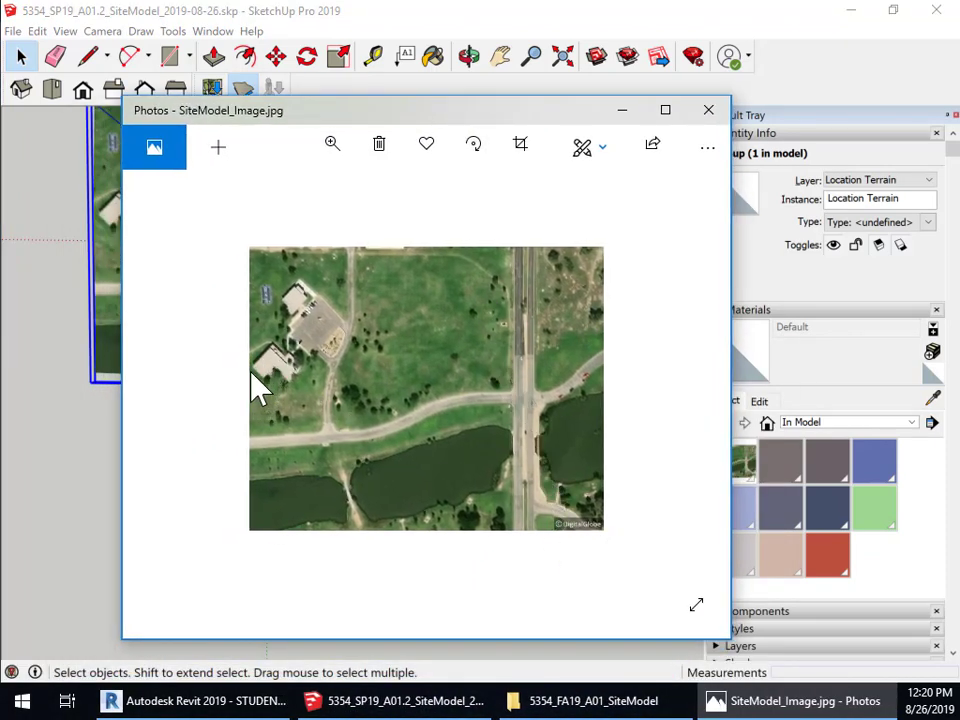
{"action": "mouse_move", "coordinate": [493, 118]}
{"action": "left_mouse_down"}
{"action": "mouse_move", "coordinate": [255, 178]}
{"action": "mouse_move", "coordinate": [0, 260]}
{"action": "left_mouse_up"}
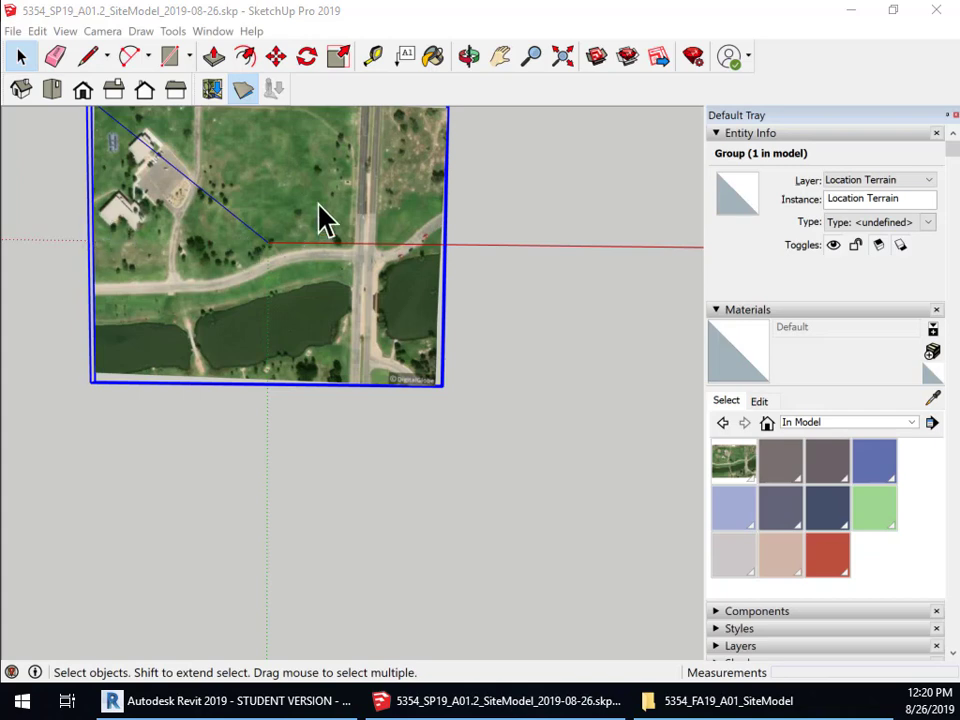
- Switch to Revit and import SiteModel_Image.jpg into the Site plan, placing it over the topography's northwest corner
{"action": "middle_click_drag", "start_coordinate": [320, 220], "coordinate": [310, 120]}
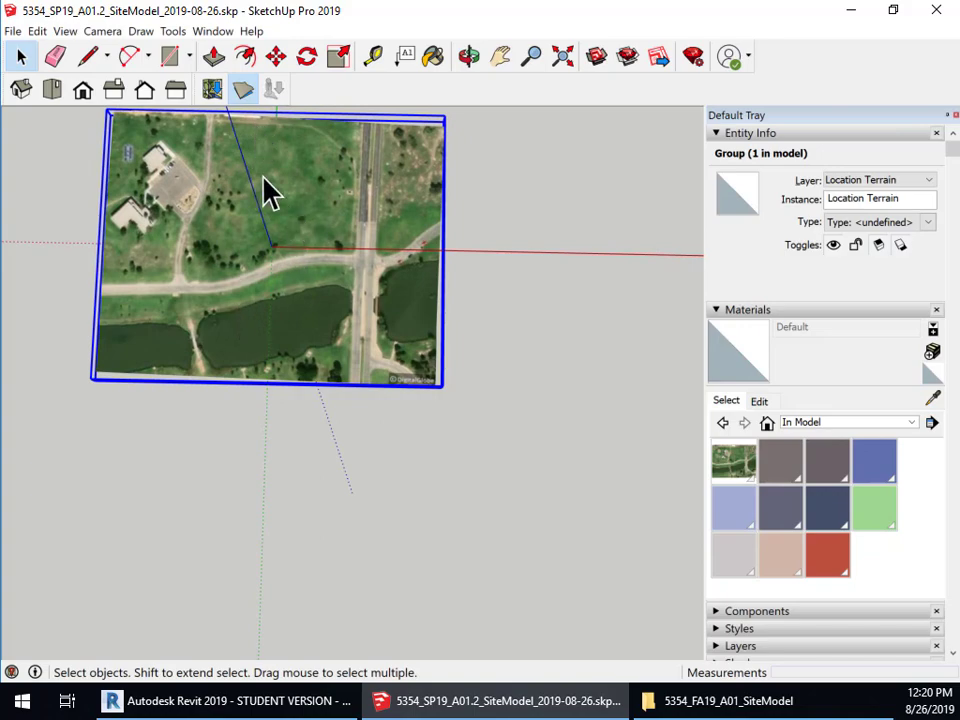
{"action": "left_click", "coordinate": [852, 12]}
{"action": "left_click", "coordinate": [310, 706]}
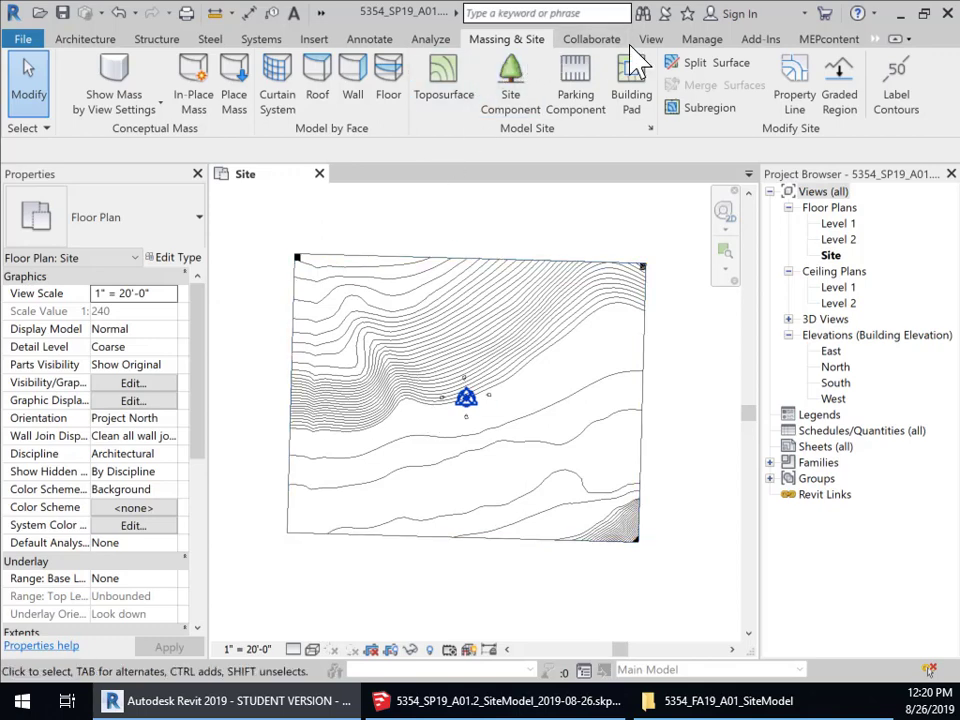
{"action": "left_click", "coordinate": [314, 40]}
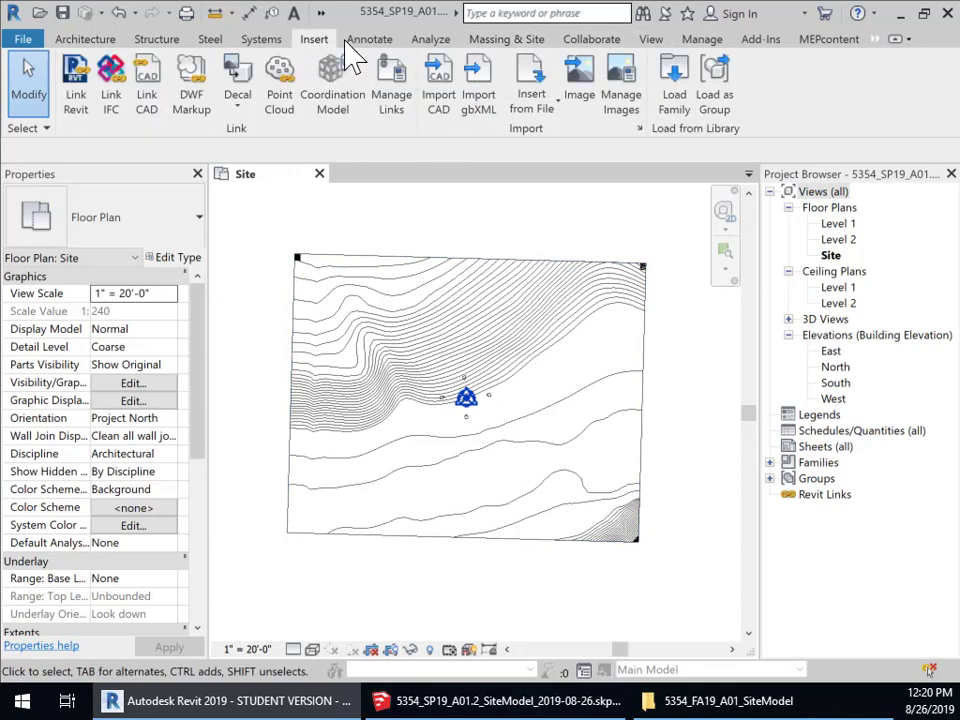
{"action": "left_click", "coordinate": [581, 92]}
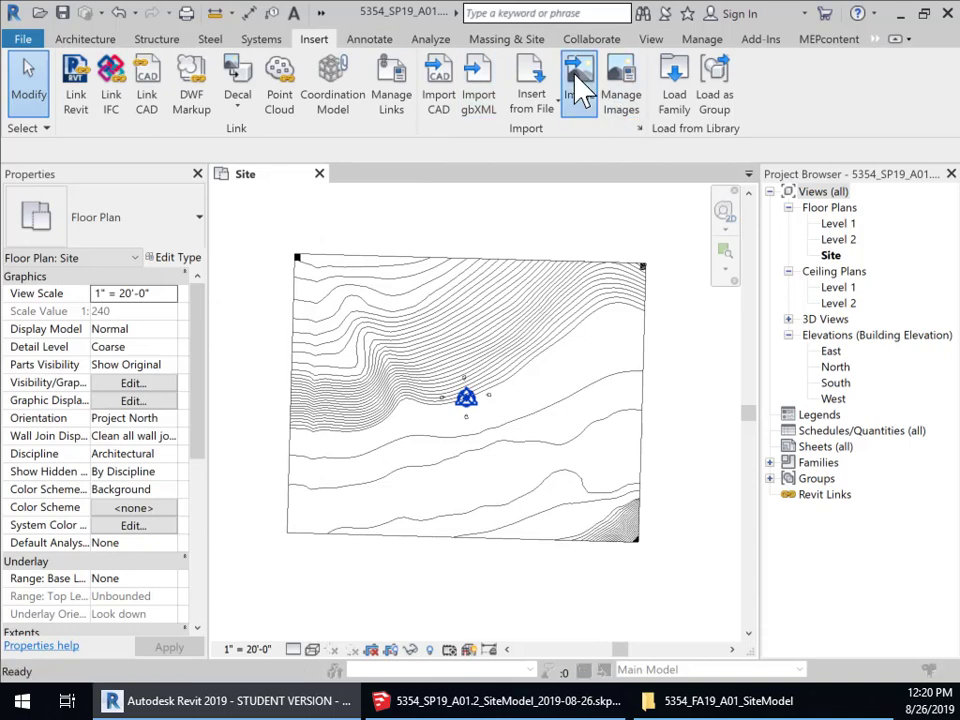
{"action": "left_click", "coordinate": [414, 296]}
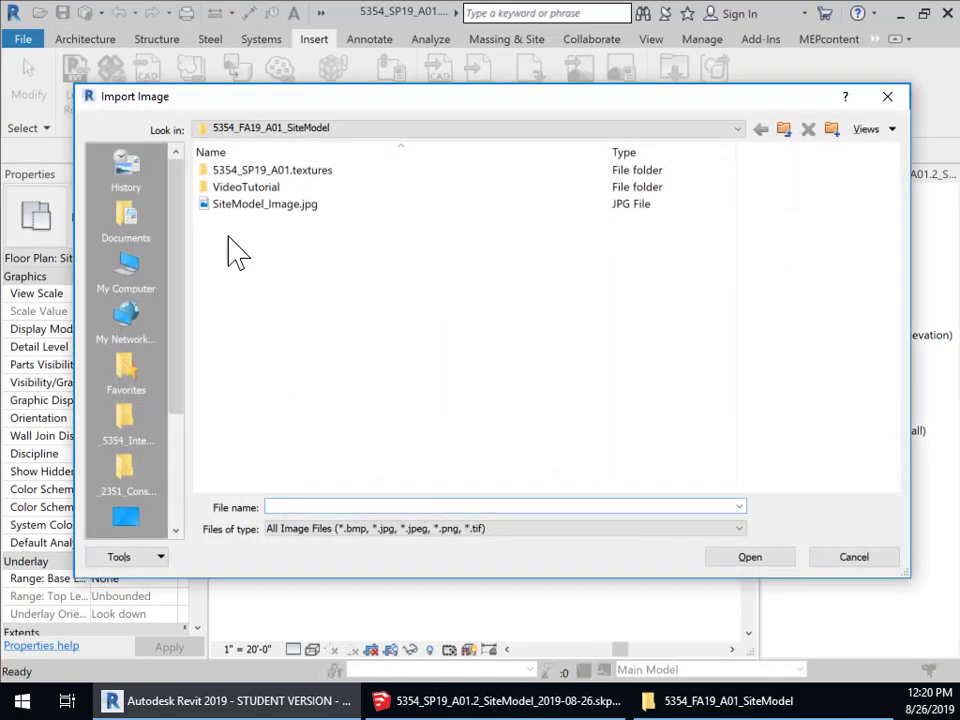
{"action": "left_click", "coordinate": [264, 205]}
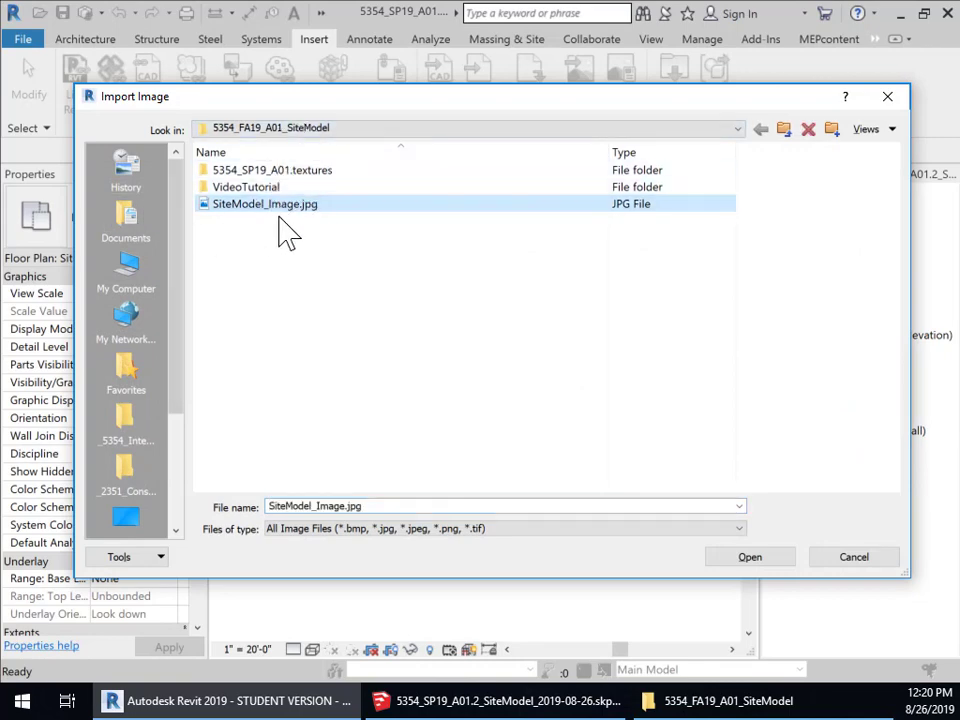
{"action": "left_click", "coordinate": [757, 565]}
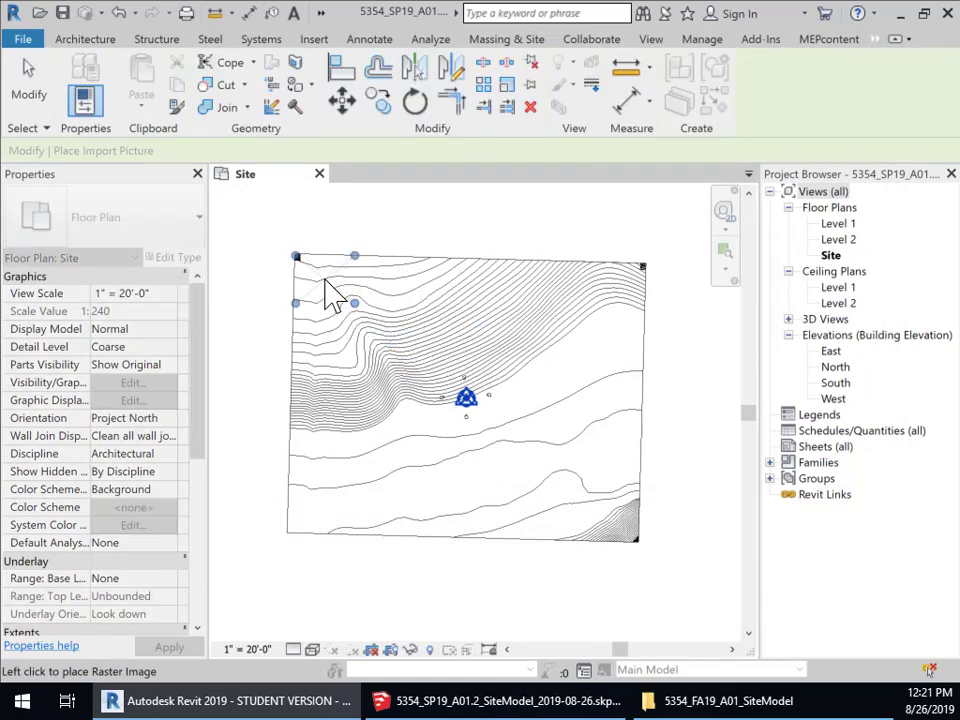
{"action": "left_click", "coordinate": [333, 293]}
- Move the site image so its northwest corner aligns with the topography's northwest corner
{"action": "scroll", "coordinate": [333, 343], "scroll_direction": "up", "scroll_amount": 1}
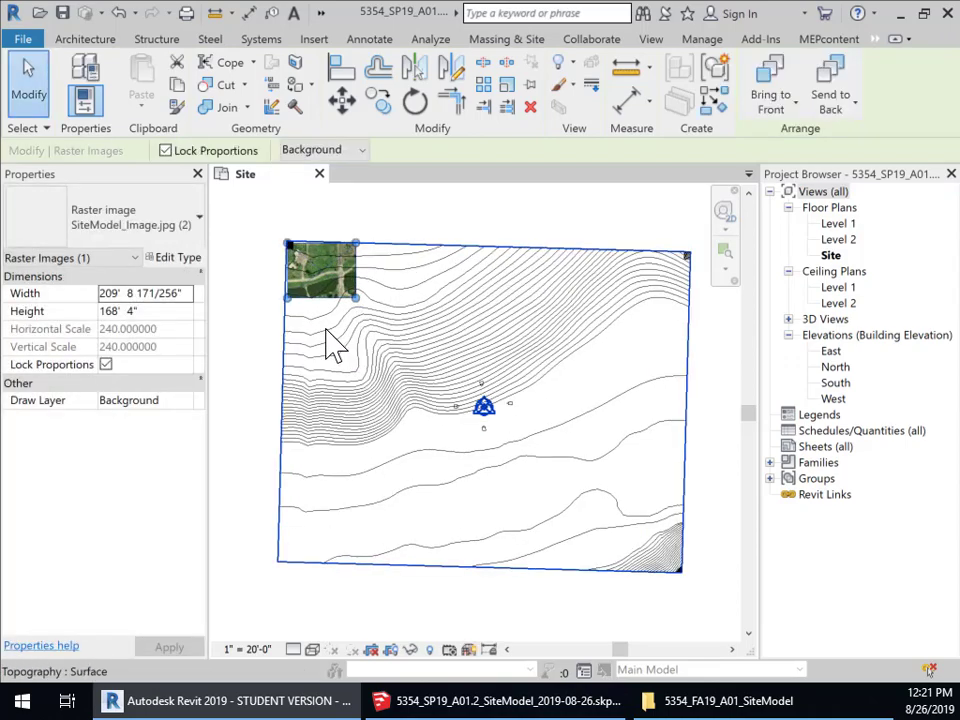
{"action": "scroll", "coordinate": [335, 343], "scroll_direction": "up", "scroll_amount": 3}
{"action": "middle_click_drag", "start_coordinate": [395, 398], "coordinate": [519, 544]}
{"action": "scroll", "coordinate": [421, 421], "scroll_direction": "up", "scroll_amount": 1}
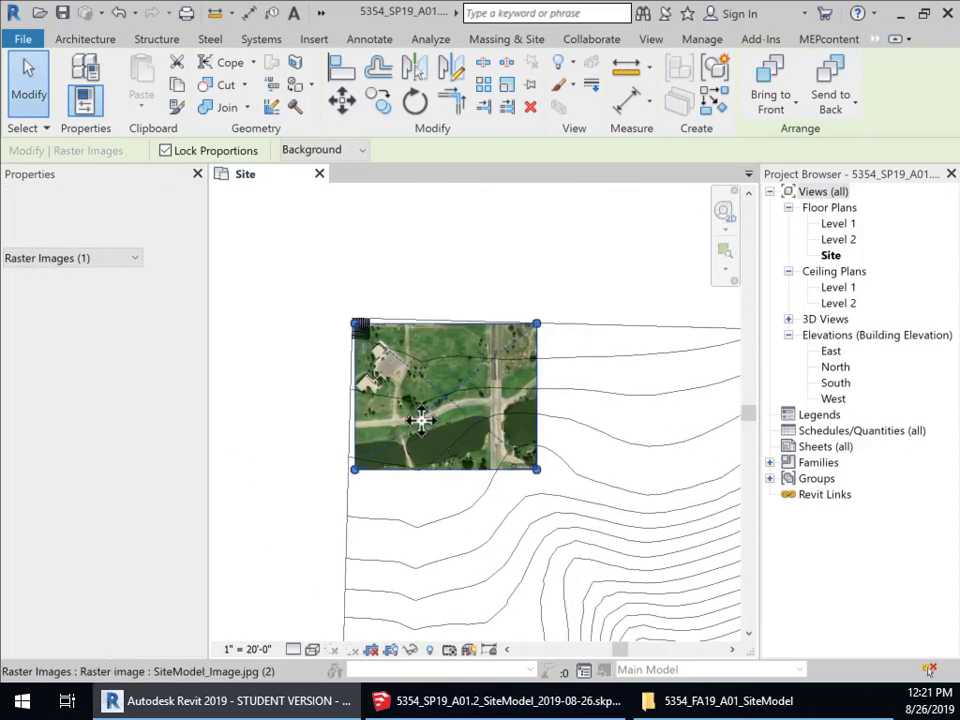
{"action": "scroll", "coordinate": [421, 421], "scroll_direction": "up", "scroll_amount": 4}
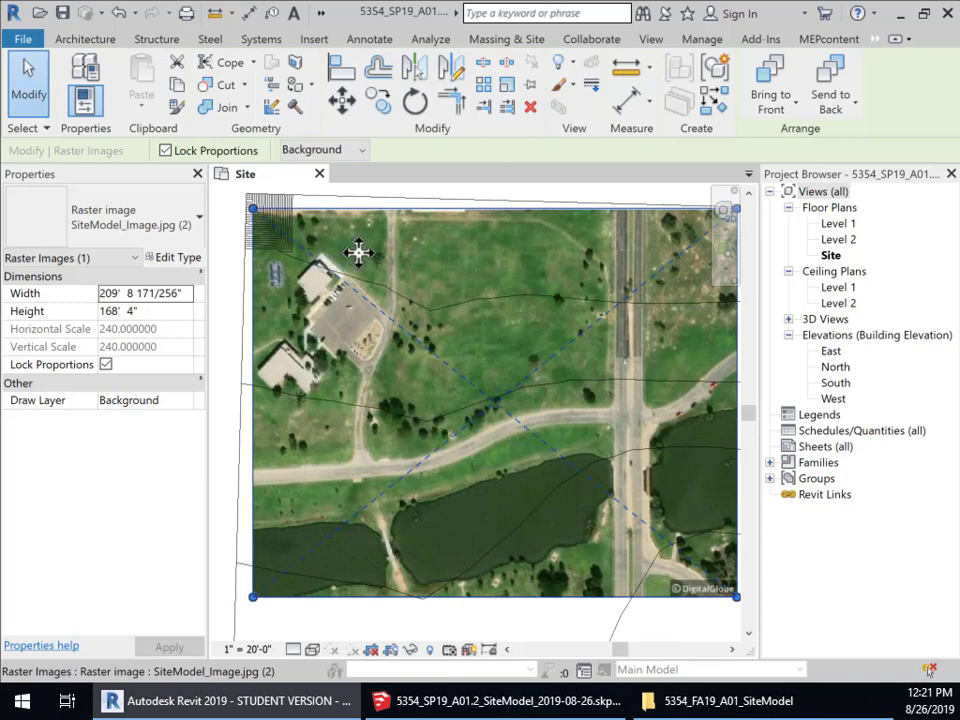
{"action": "mouse_move", "coordinate": [346, 256]}
{"action": "left_mouse_down"}
{"action": "mouse_move", "coordinate": [478, 262]}
{"action": "mouse_move", "coordinate": [369, 260]}
{"action": "mouse_move", "coordinate": [358, 248]}
{"action": "mouse_move", "coordinate": [374, 250]}
{"action": "mouse_move", "coordinate": [356, 252]}
{"action": "mouse_move", "coordinate": [356, 241]}
{"action": "left_mouse_up"}
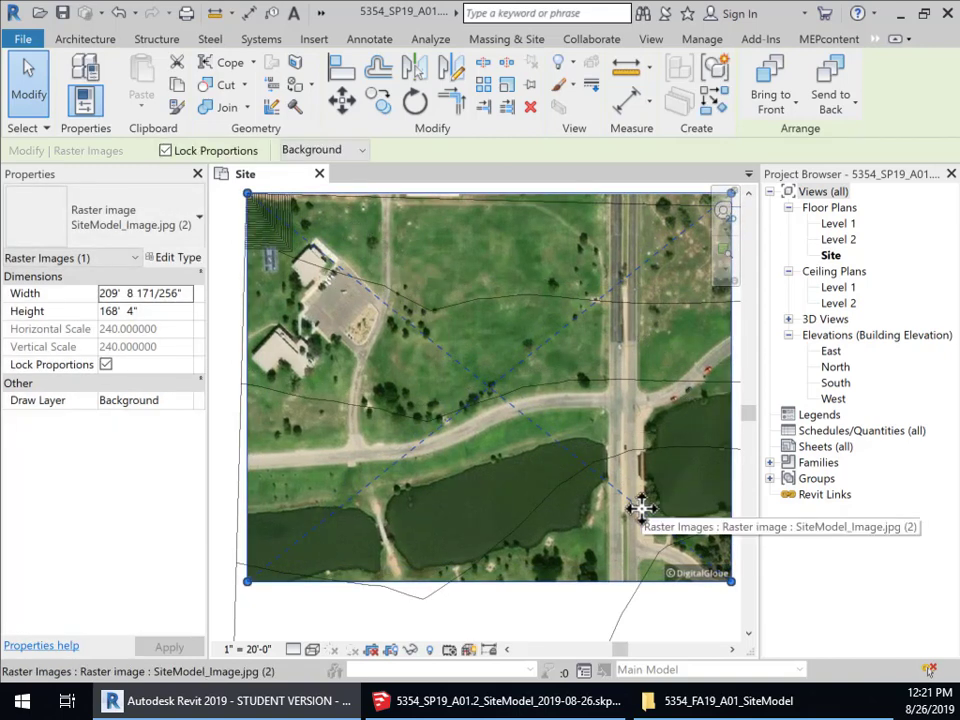
{"action": "scroll", "coordinate": [635, 515], "scroll_direction": "down", "scroll_amount": 4}
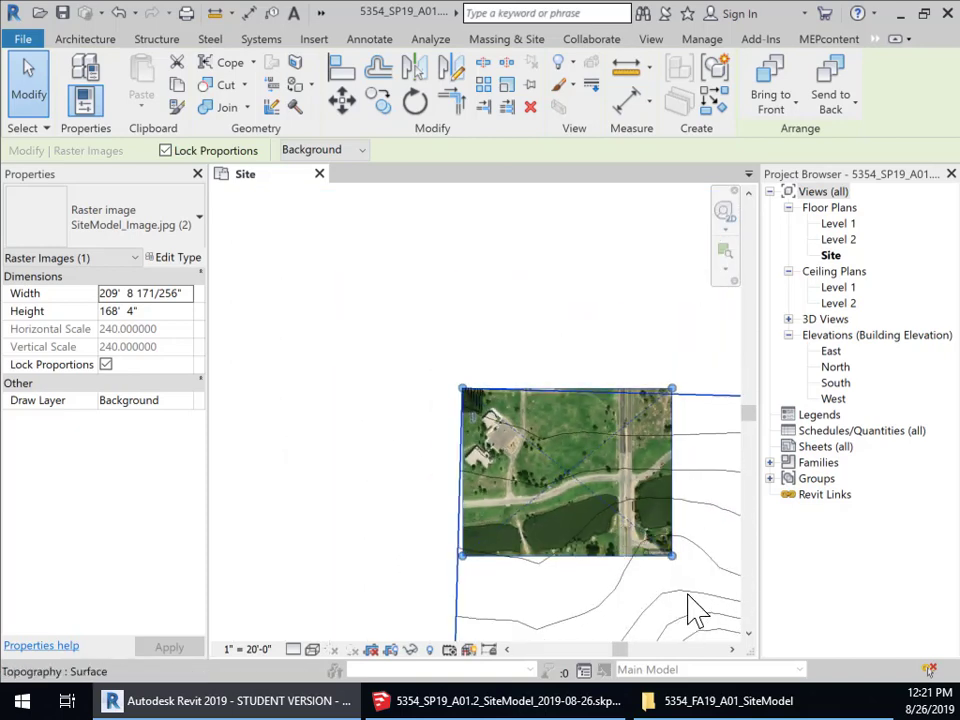
{"action": "middle_click_drag", "start_coordinate": [688, 617], "coordinate": [458, 470]}
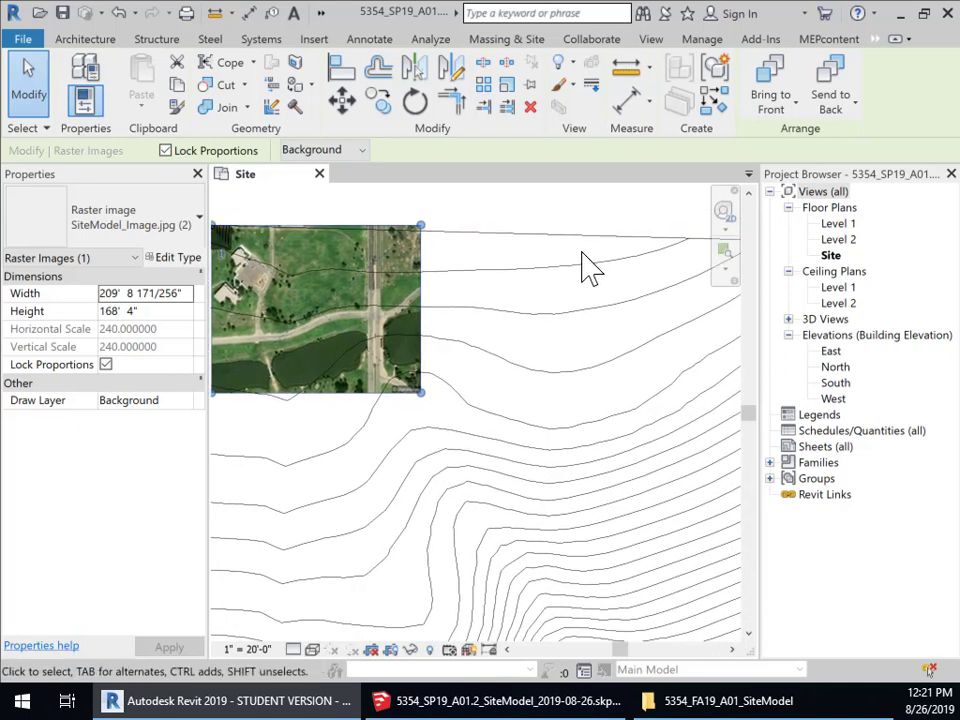
{"action": "scroll", "coordinate": [613, 443], "scroll_direction": "down", "scroll_amount": 5}
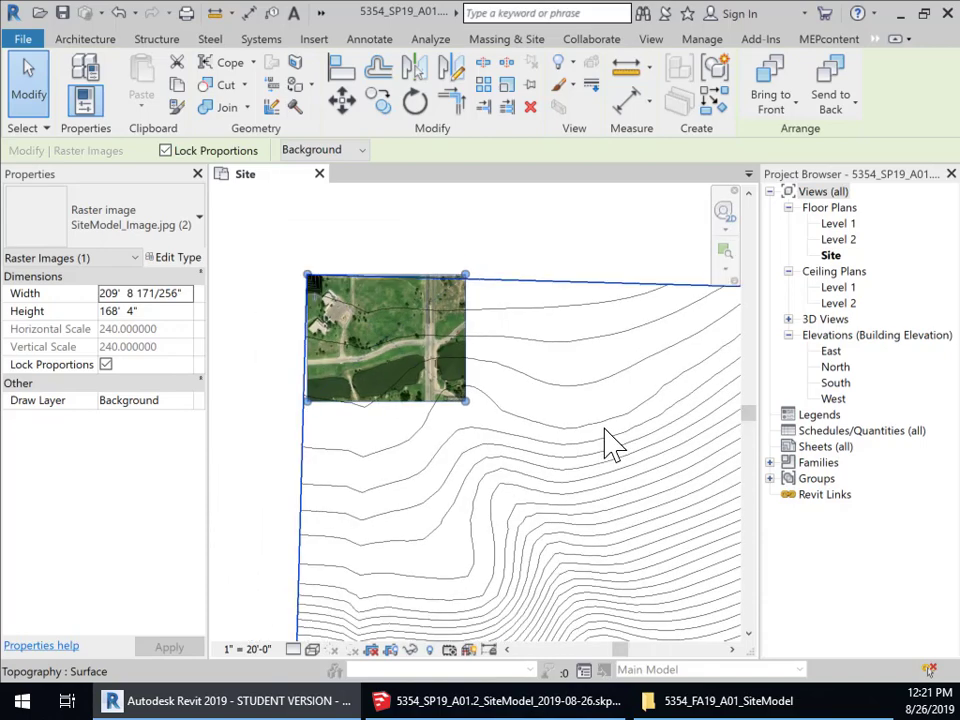
{"action": "middle_click_drag", "start_coordinate": [660, 545], "coordinate": [422, 424]}
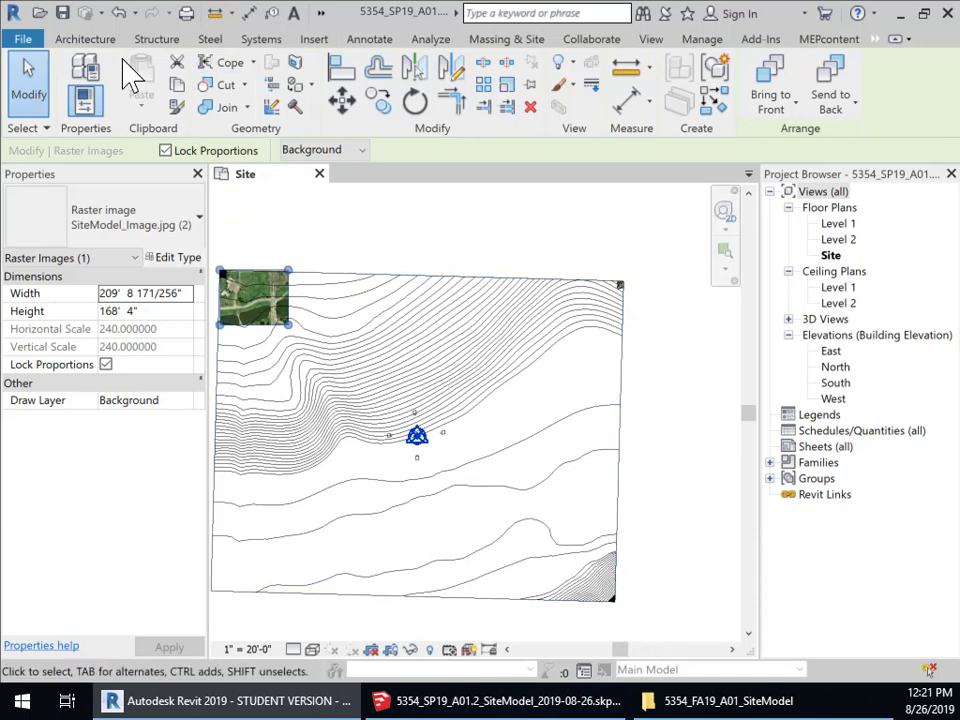
{"action": "left_click", "coordinate": [92, 39]}
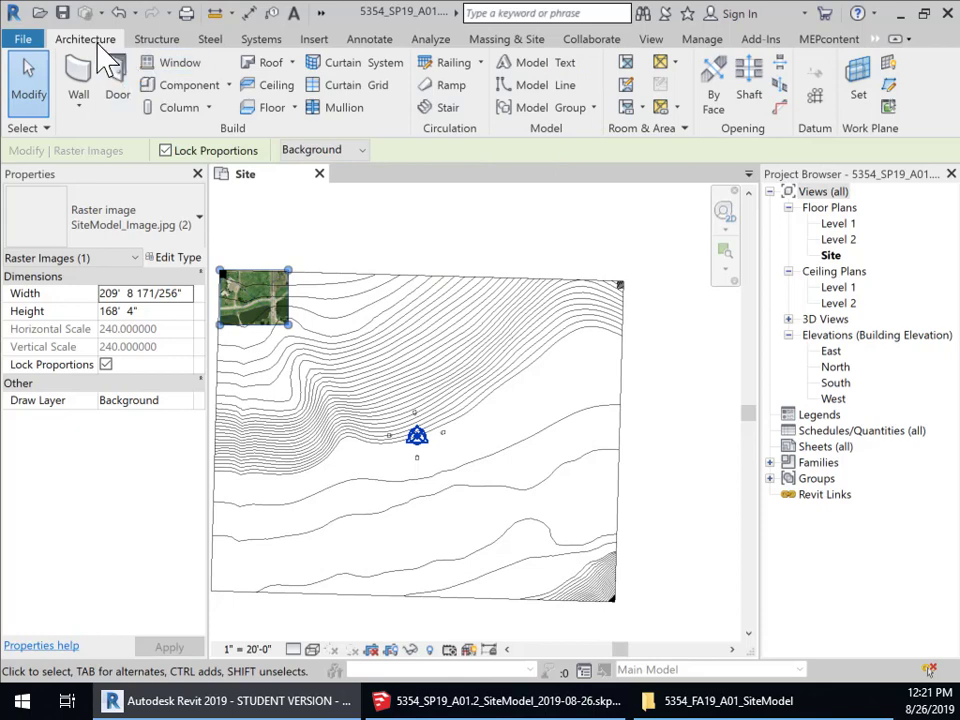
{"action": "left_click", "coordinate": [540, 86]}
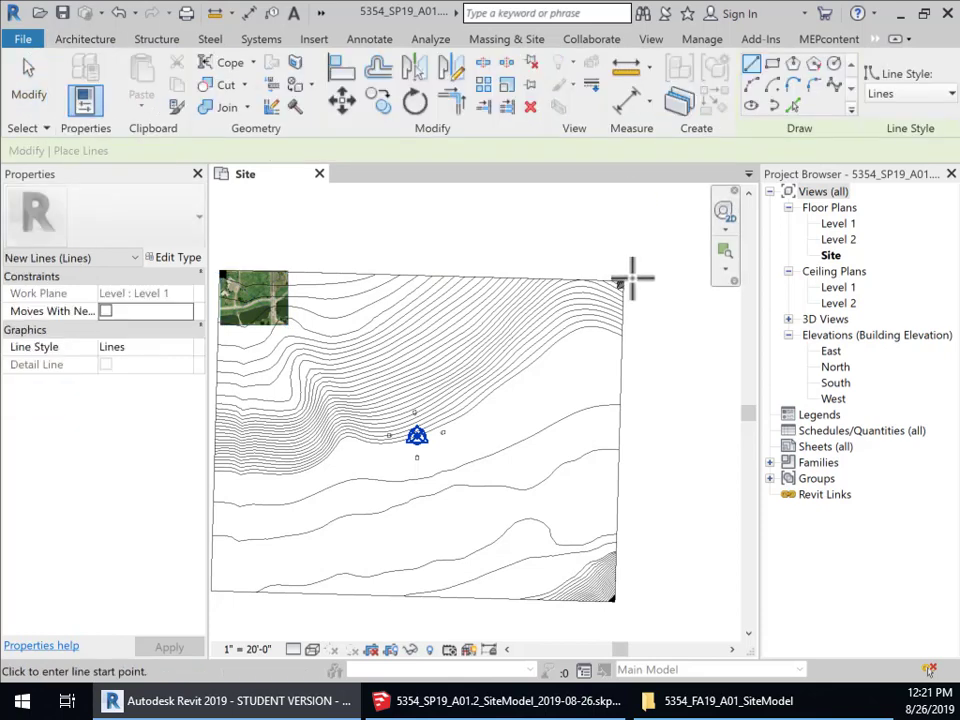
{"action": "scroll", "coordinate": [618, 274], "scroll_direction": "up", "scroll_amount": 3}
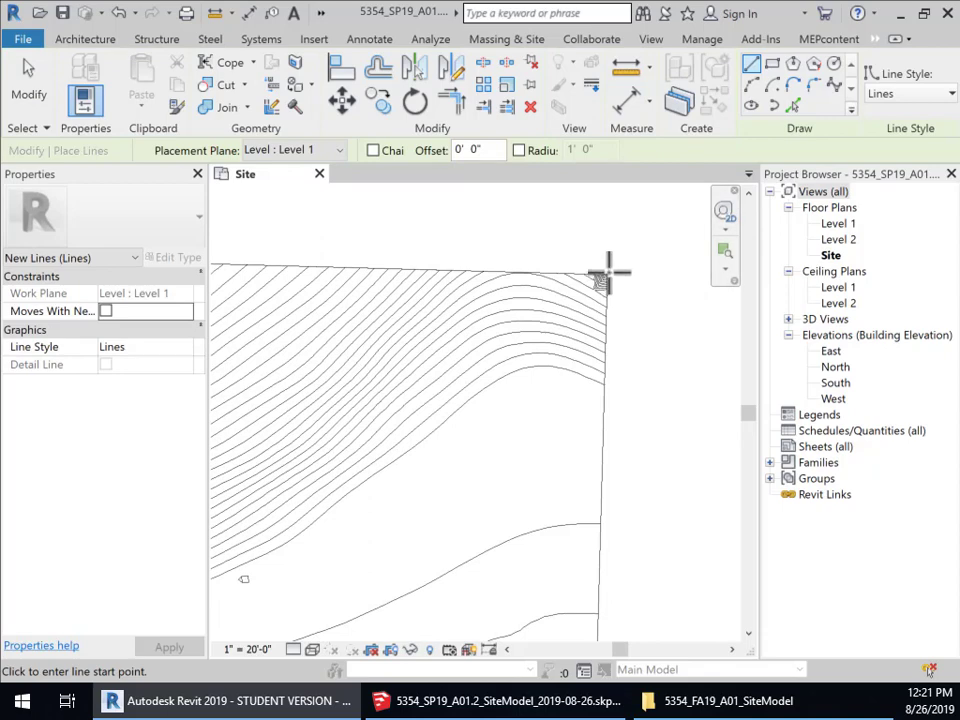
{"action": "left_click", "coordinate": [82, 39]}
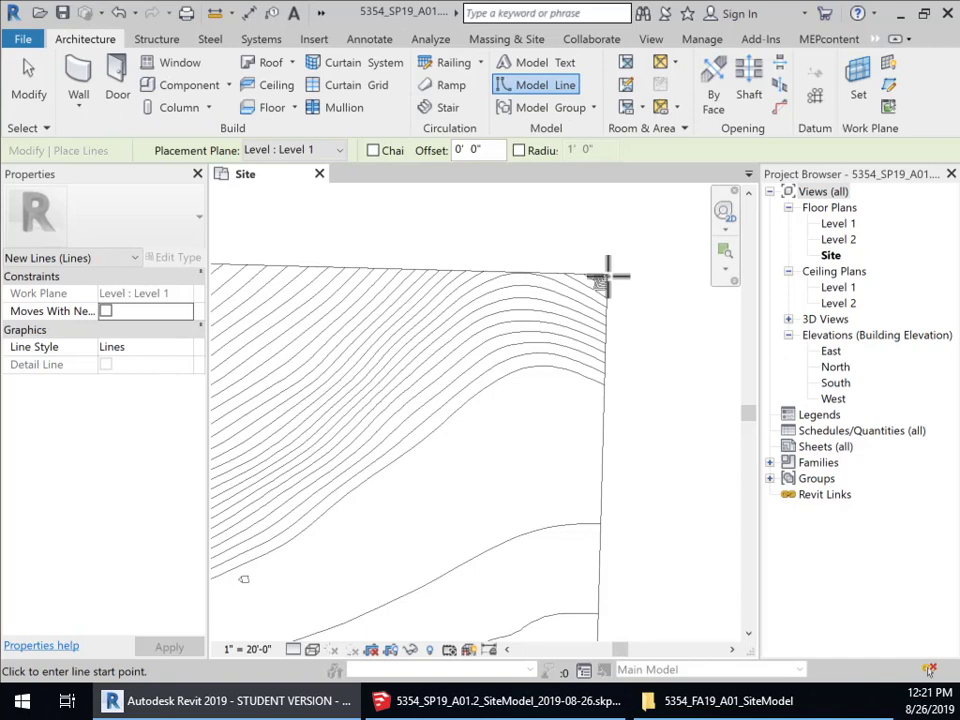
{"action": "left_click", "coordinate": [30, 86]}
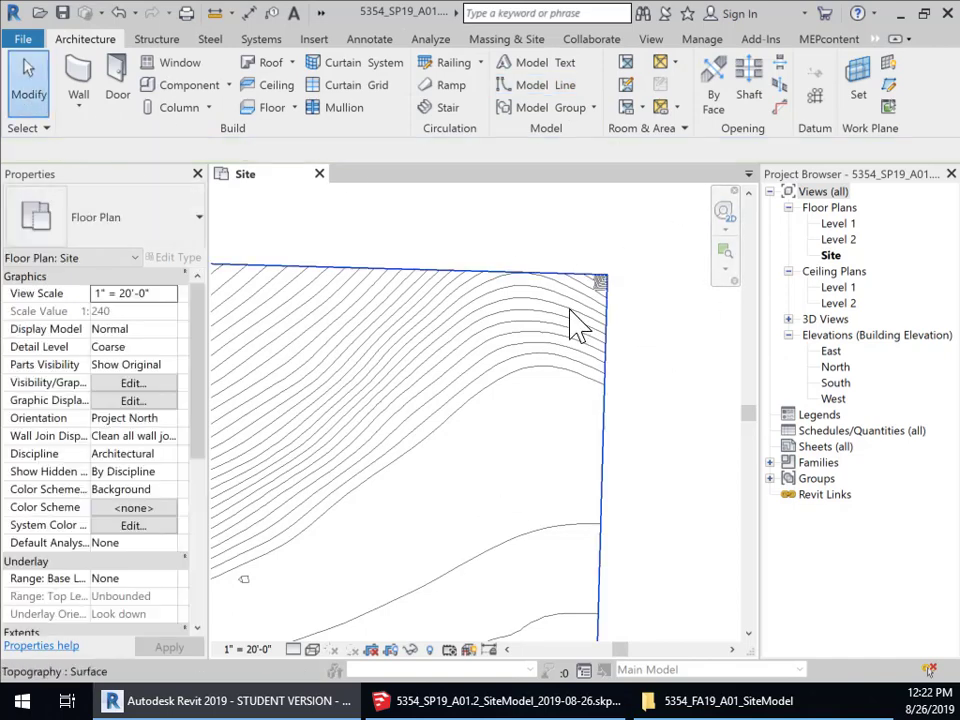
- Open the topography surface for editing to expose its points around the northeast corner
{"action": "left_click", "coordinate": [575, 325]}
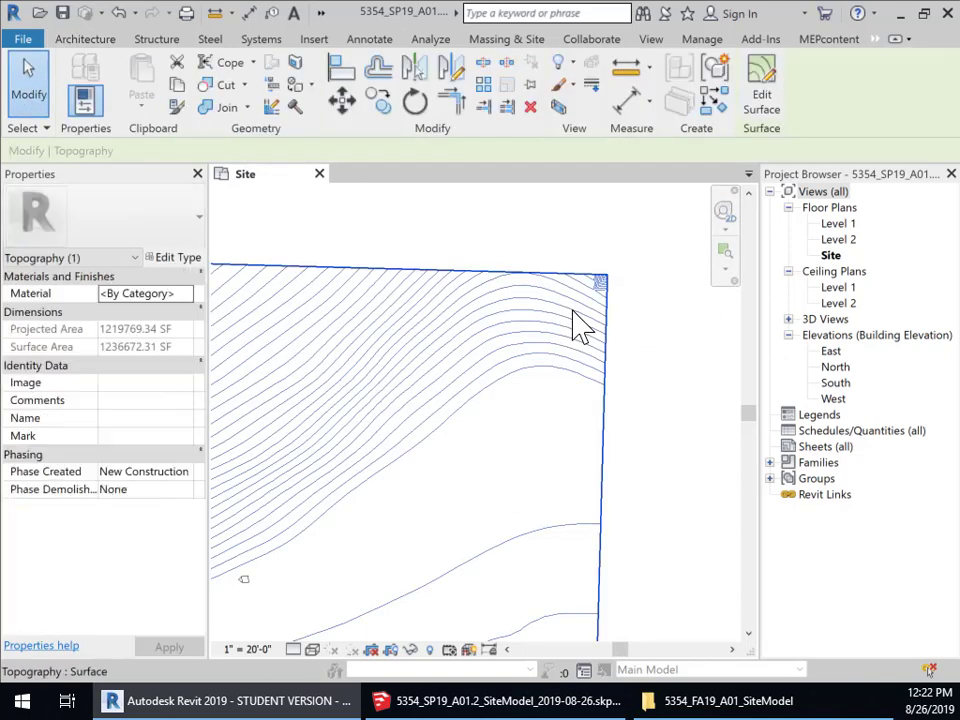
{"action": "left_click", "coordinate": [767, 100]}
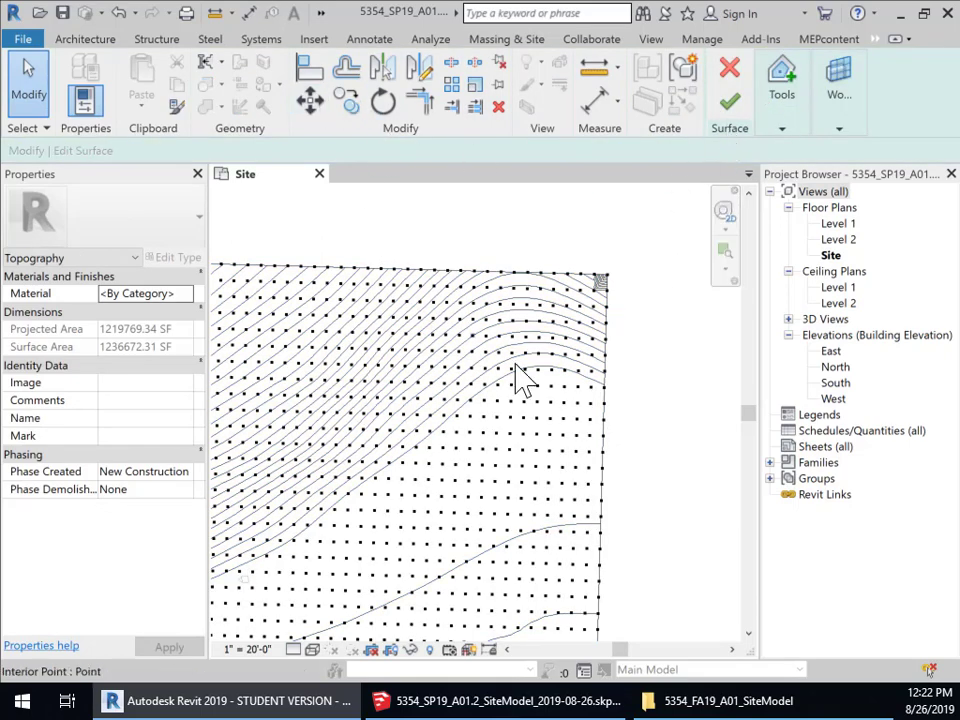
{"action": "scroll", "coordinate": [617, 523], "scroll_direction": "down", "scroll_amount": 3}
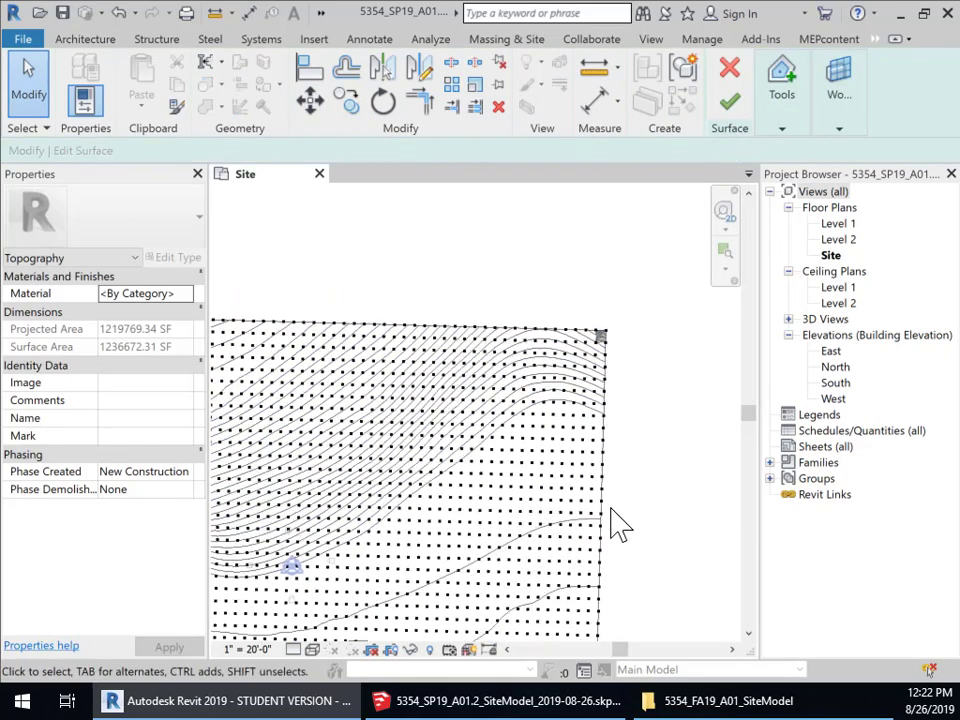
{"action": "middle_click_drag", "start_coordinate": [634, 514], "coordinate": [643, 424]}
{"action": "scroll", "coordinate": [630, 285], "scroll_direction": "up", "scroll_amount": 5}
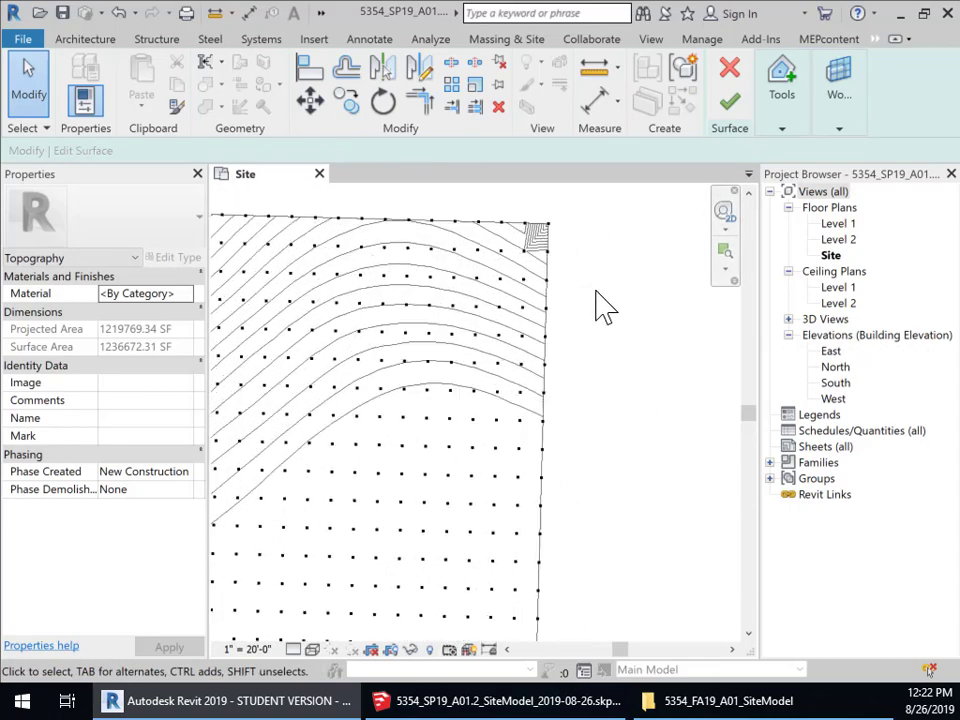
{"action": "middle_click_drag", "start_coordinate": [536, 285], "coordinate": [540, 414]}
{"action": "scroll", "coordinate": [534, 285], "scroll_direction": "up", "scroll_amount": 2}
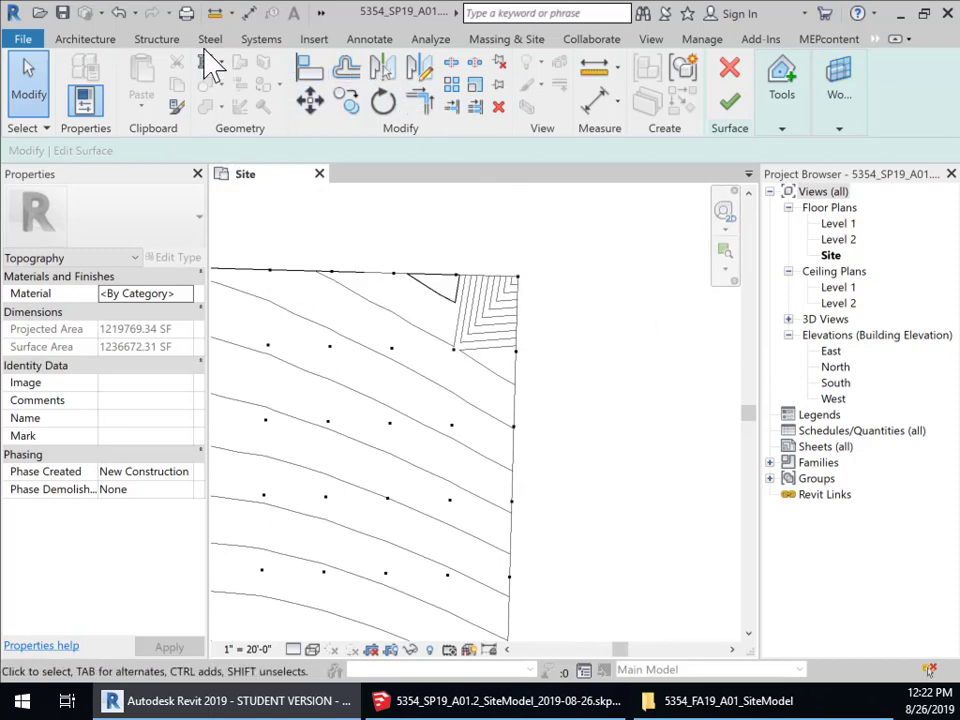
- Draw a model line along the topography's east edge, from the northeast corner point to the southeast one, and finish the surface edit
{"action": "left_click", "coordinate": [78, 42]}
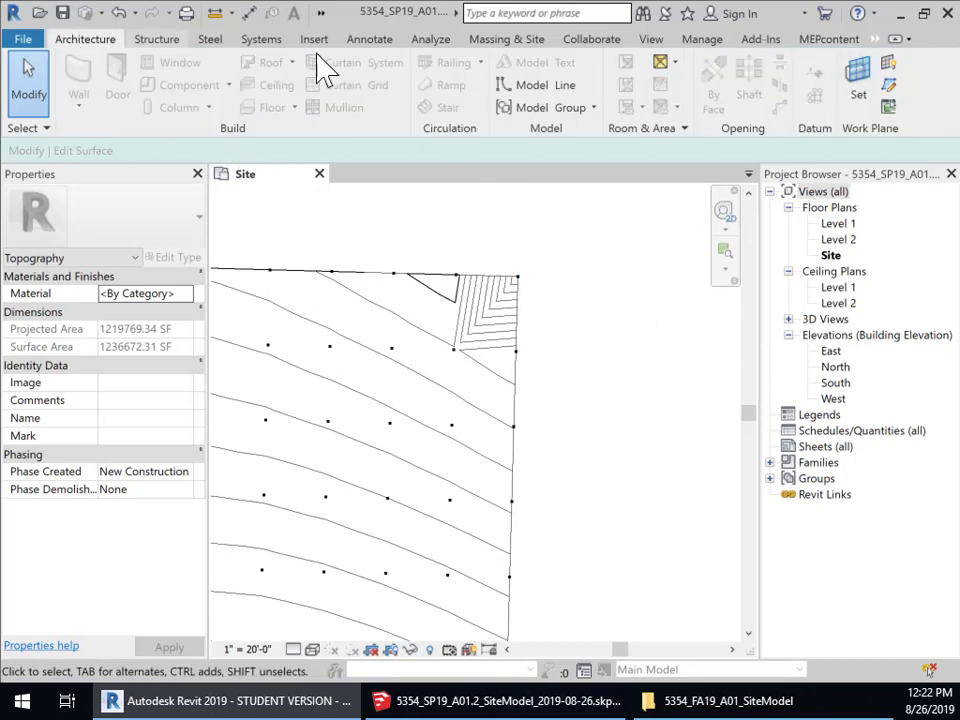
{"action": "left_click", "coordinate": [548, 86]}
{"action": "left_click", "coordinate": [521, 276]}
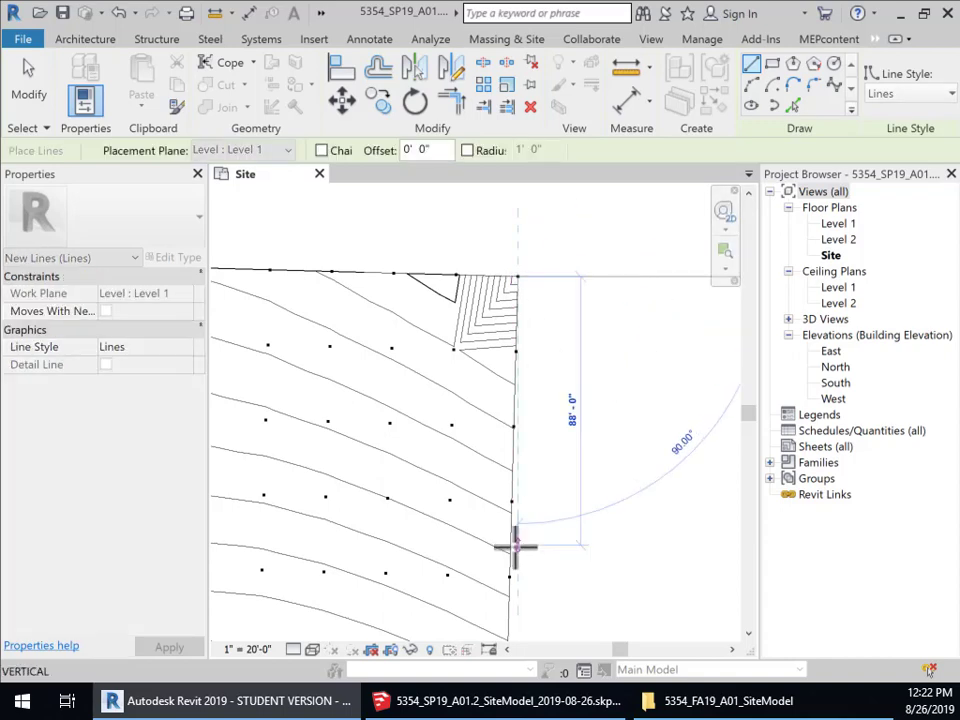
{"action": "middle_click_drag", "start_coordinate": [514, 549], "coordinate": [592, 398]}
{"action": "middle_click_drag", "start_coordinate": [630, 556], "coordinate": [583, 331]}
{"action": "scroll", "coordinate": [583, 331], "scroll_direction": "down", "scroll_amount": 2}
{"action": "mouse_move", "coordinate": [608, 497]}
{"action": "middle_mouse_down"}
{"action": "mouse_move", "coordinate": [621, 568]}
{"action": "mouse_move", "coordinate": [654, 313]}
{"action": "mouse_move", "coordinate": [646, 435]}
{"action": "middle_mouse_up"}
{"action": "mouse_move", "coordinate": [641, 578]}
{"action": "middle_mouse_down"}
{"action": "mouse_move", "coordinate": [643, 586]}
{"action": "mouse_move", "coordinate": [628, 238]}
{"action": "middle_mouse_up"}
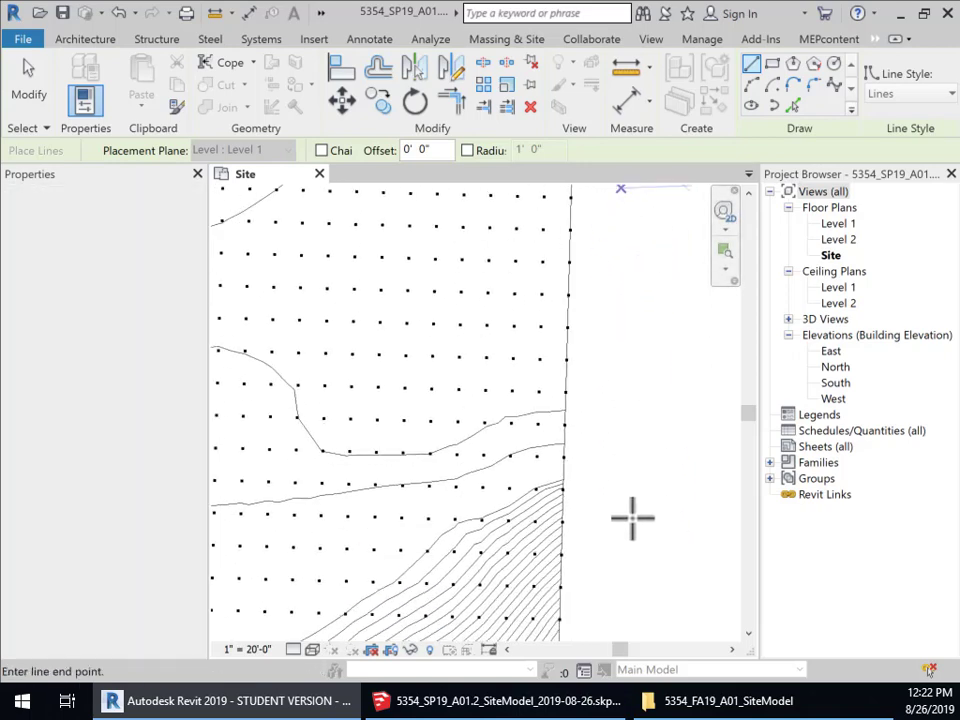
{"action": "middle_click_drag", "start_coordinate": [621, 574], "coordinate": [626, 316]}
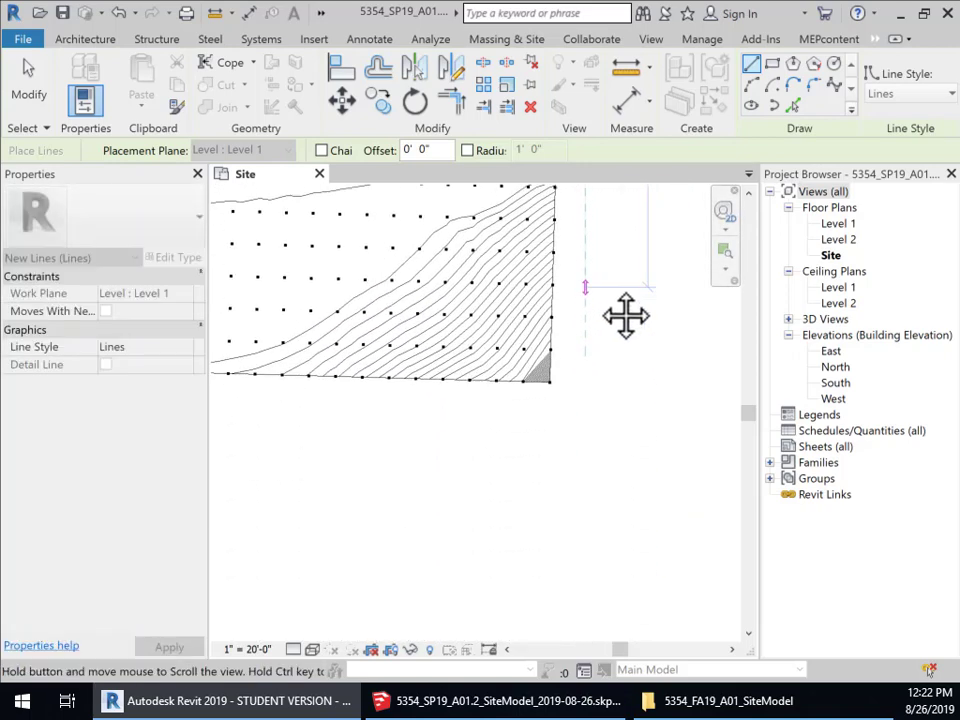
{"action": "left_click", "coordinate": [551, 384]}
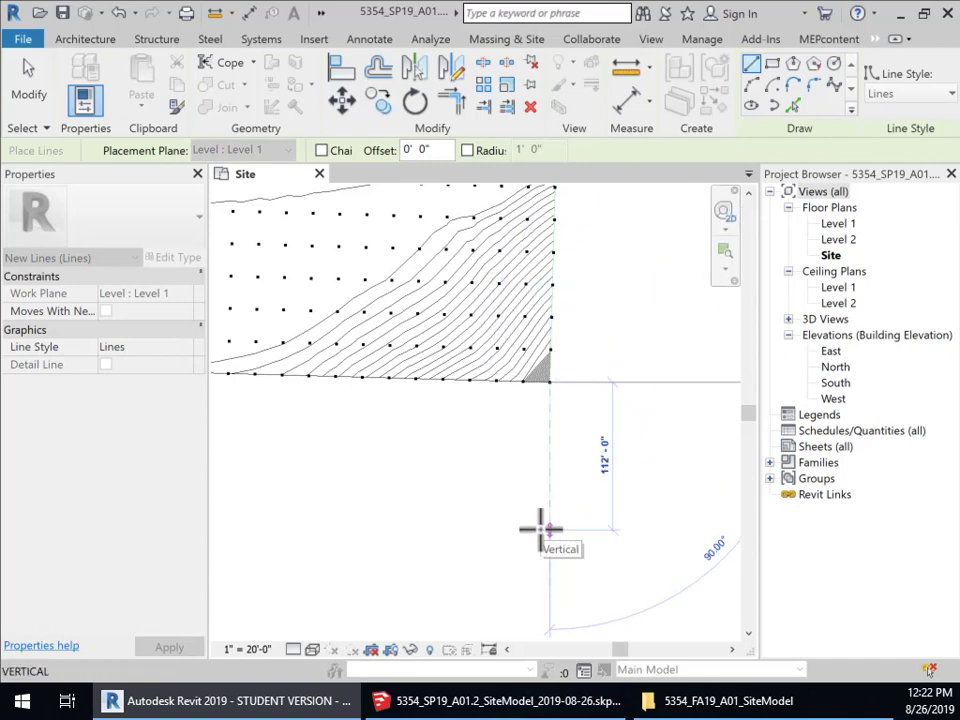
{"action": "key", "text": "Escape"}
{"action": "key", "text": "Escape"}
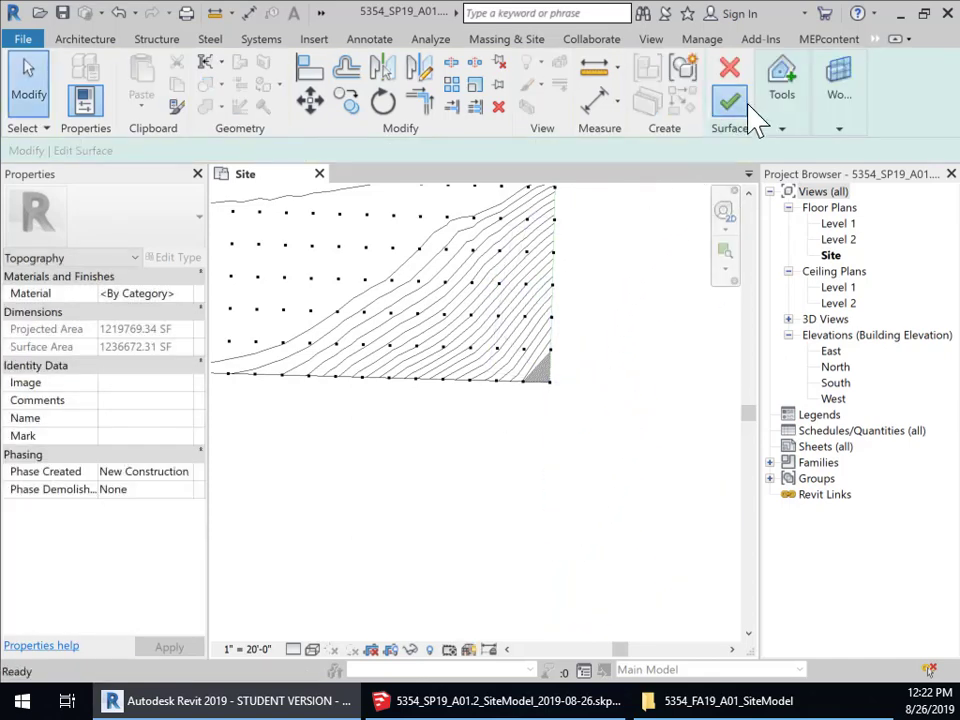
{"action": "left_click", "coordinate": [740, 106]}
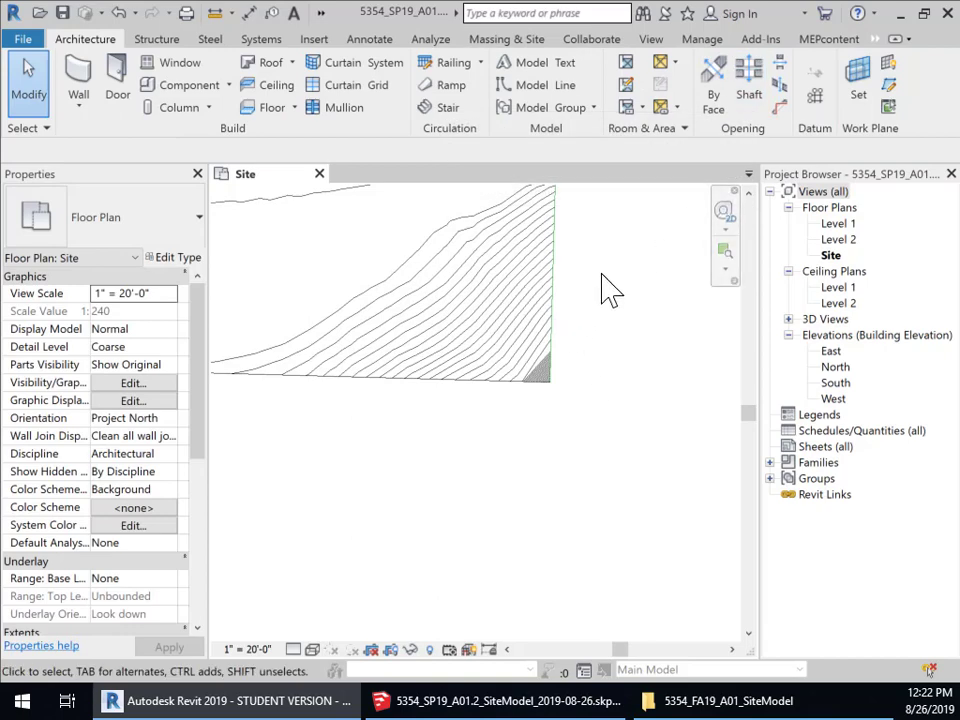
- Select the model line on the topography's east edge and check its length
{"action": "scroll", "coordinate": [602, 343], "scroll_direction": "up", "scroll_amount": 3}
{"action": "middle_click_drag", "start_coordinate": [596, 317], "coordinate": [647, 602]}
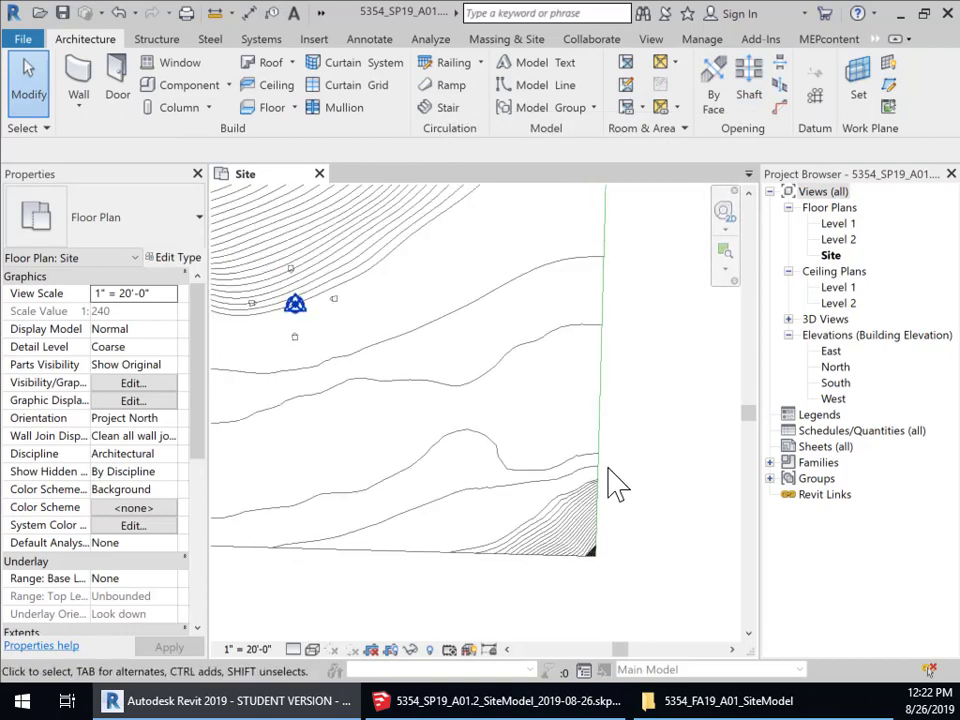
{"action": "left_click", "coordinate": [608, 373]}
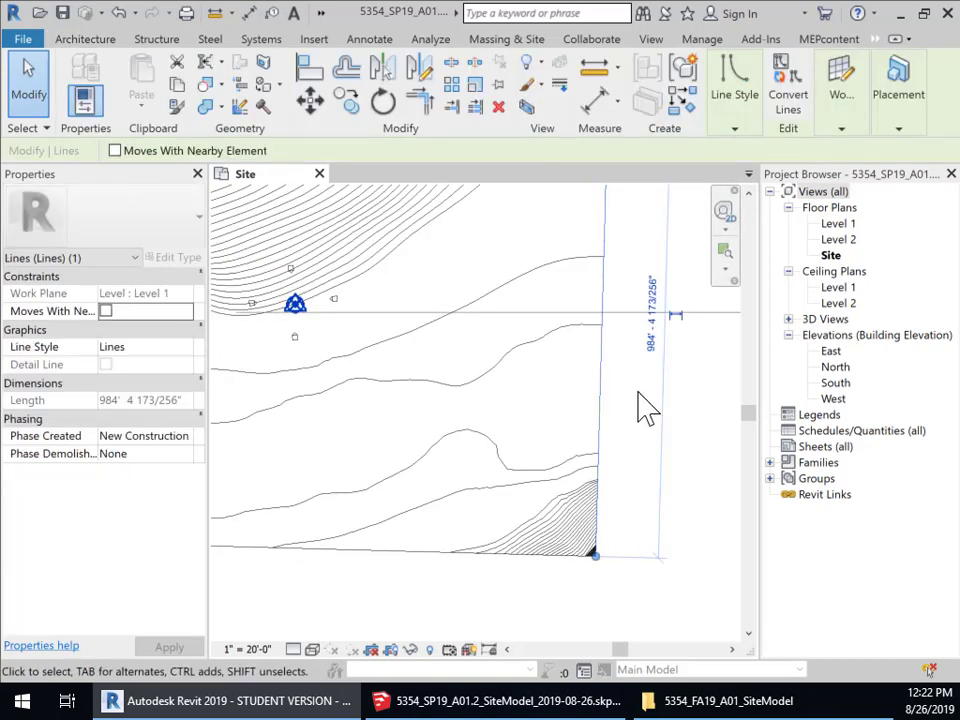
{"action": "scroll", "coordinate": [650, 400], "scroll_direction": "down", "scroll_amount": 2}
{"action": "middle_click_drag", "start_coordinate": [654, 343], "coordinate": [643, 508]}
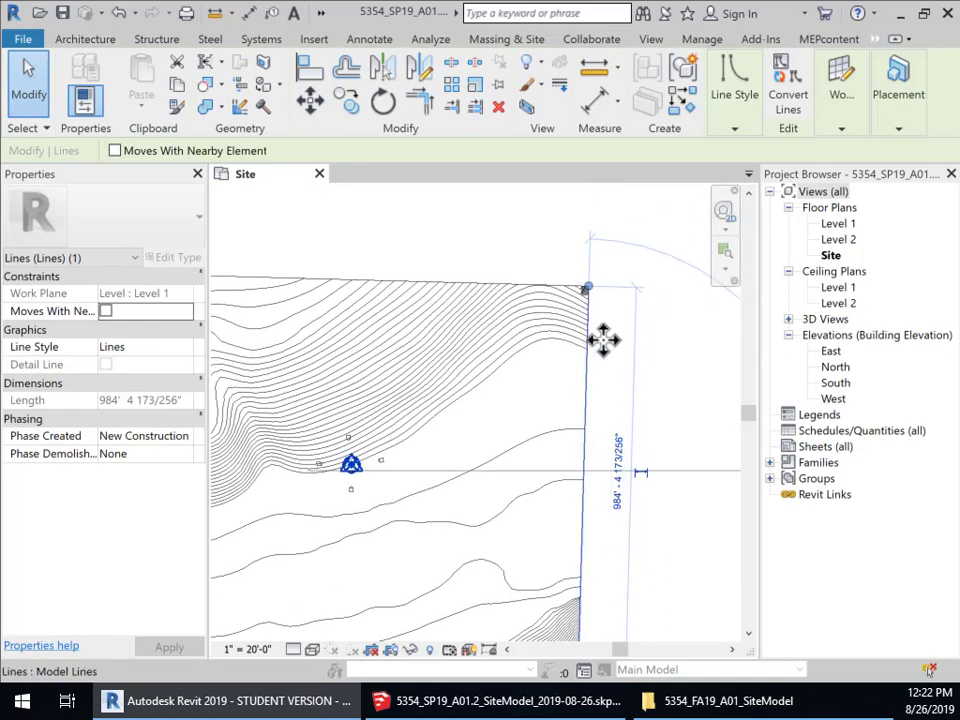
- Draw a vertical model line about 1052' long straight down from the topography's northeast corner, ending just past the southeast corner
{"action": "left_click", "coordinate": [620, 345]}
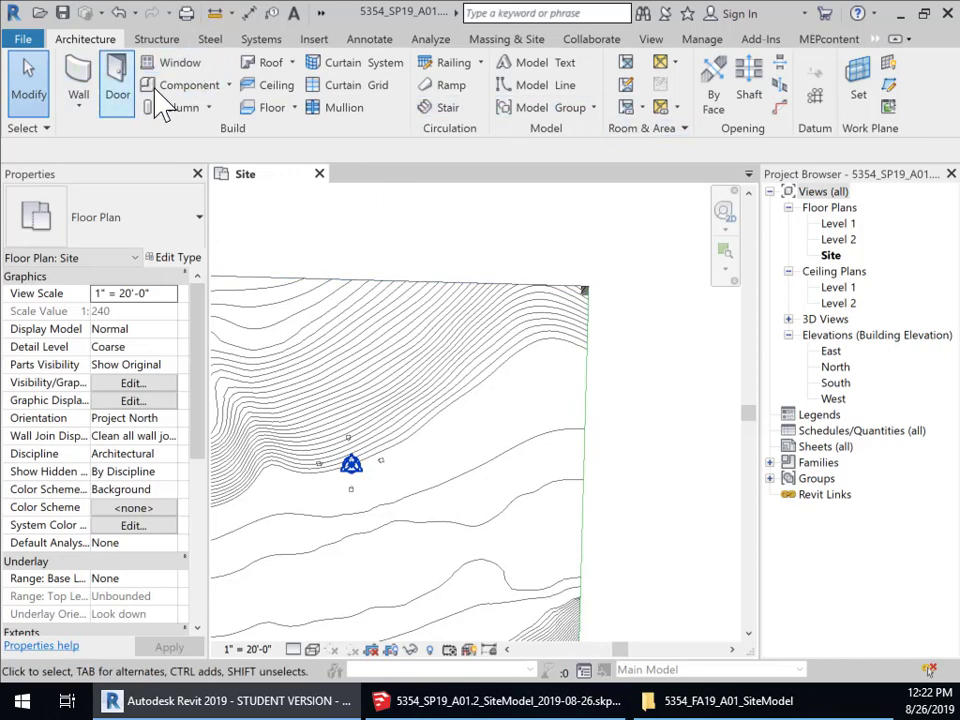
{"action": "left_click", "coordinate": [550, 92]}
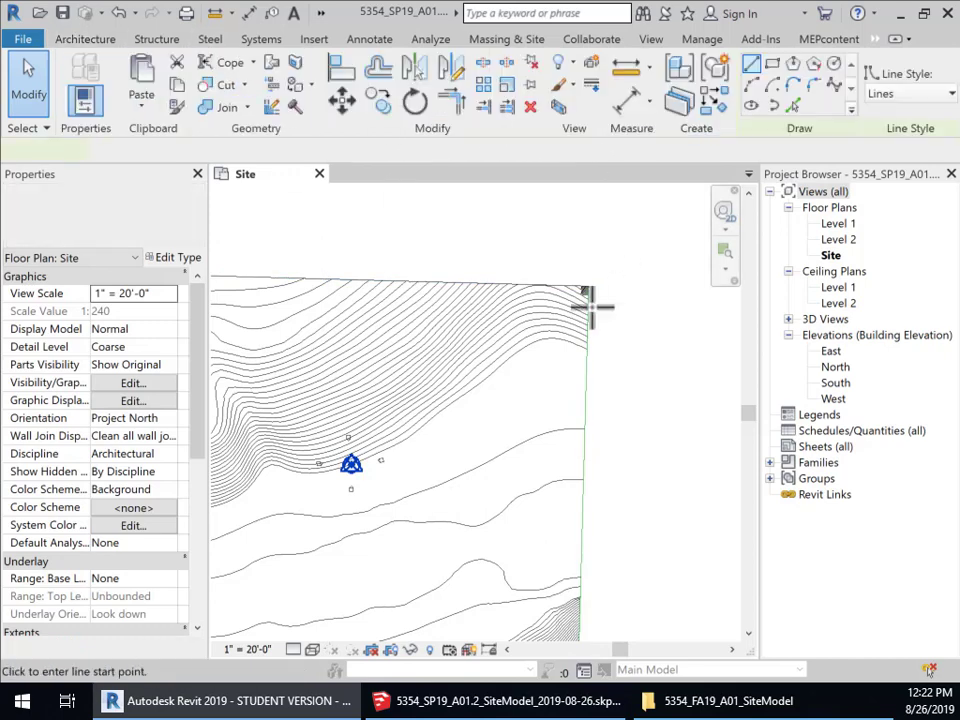
{"action": "left_click", "coordinate": [588, 288]}
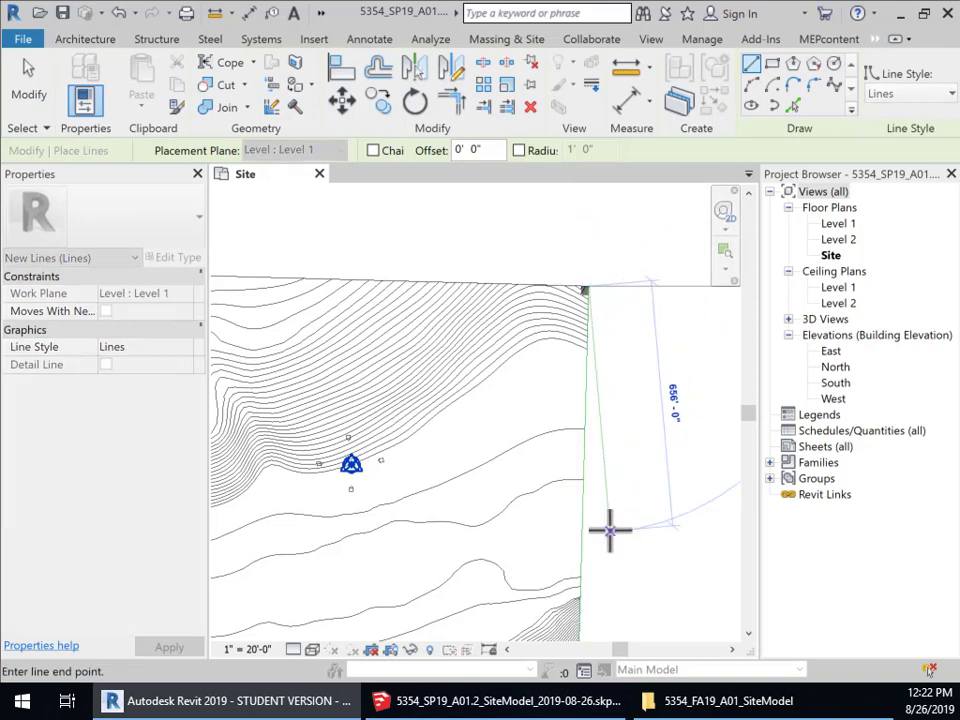
{"action": "middle_click_drag", "start_coordinate": [611, 525], "coordinate": [591, 349]}
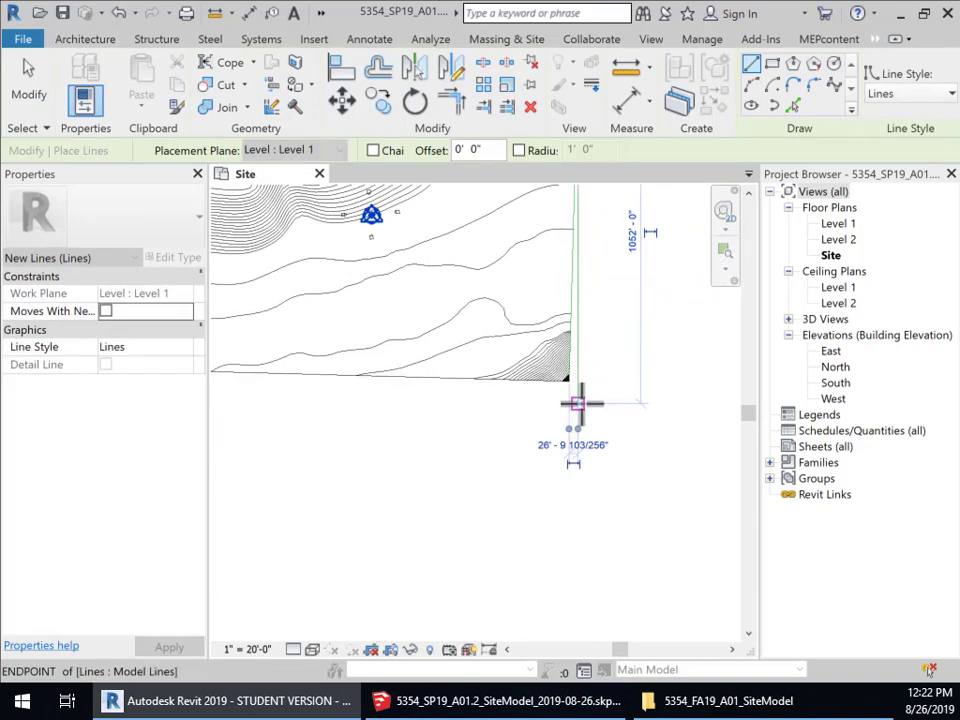
{"action": "left_click", "coordinate": [575, 401]}
{"action": "scroll", "coordinate": [426, 474], "scroll_direction": "up", "scroll_amount": 2}
{"action": "mouse_move", "coordinate": [531, 410]}
{"action": "middle_mouse_down"}
{"action": "mouse_move", "coordinate": [495, 563]}
{"action": "mouse_move", "coordinate": [447, 551]}
{"action": "middle_mouse_up"}
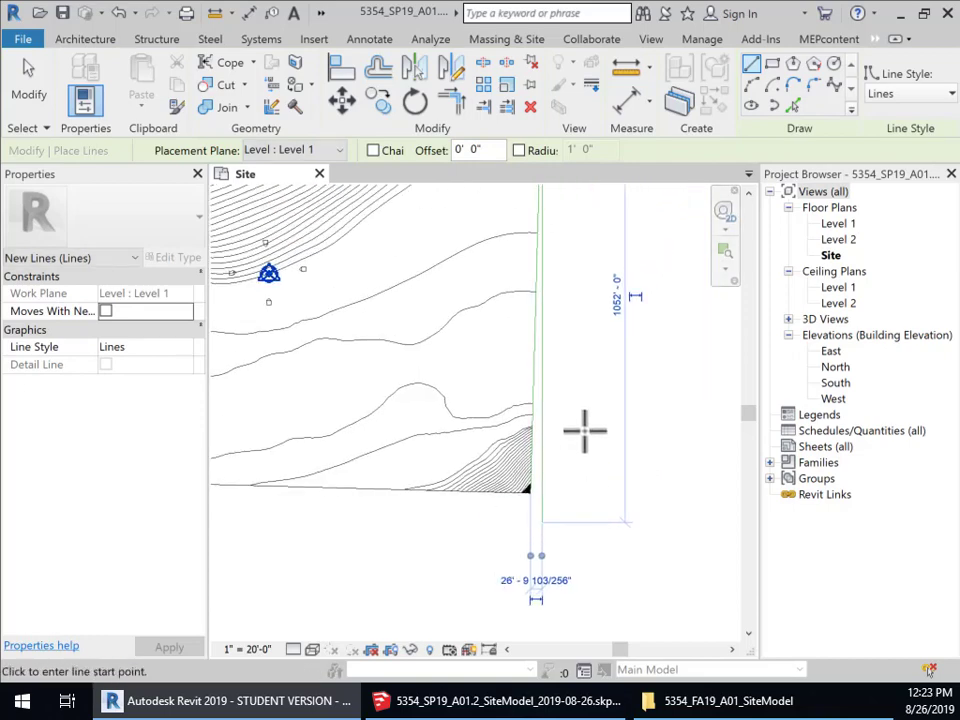
{"action": "key", "text": "Escape"}
{"action": "key", "text": "Escape"}
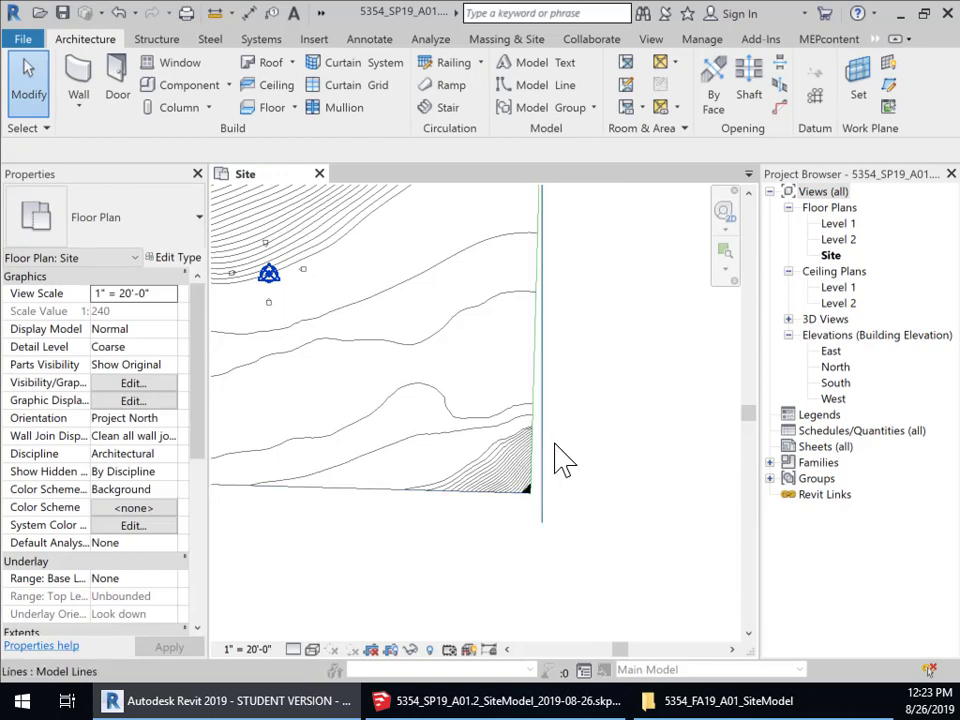
- Place an angular dimension between the vertical model line and the line on the topography's east edge, below the southeast corner
{"action": "key", "text": "z"}
{"action": "key", "text": "f"}
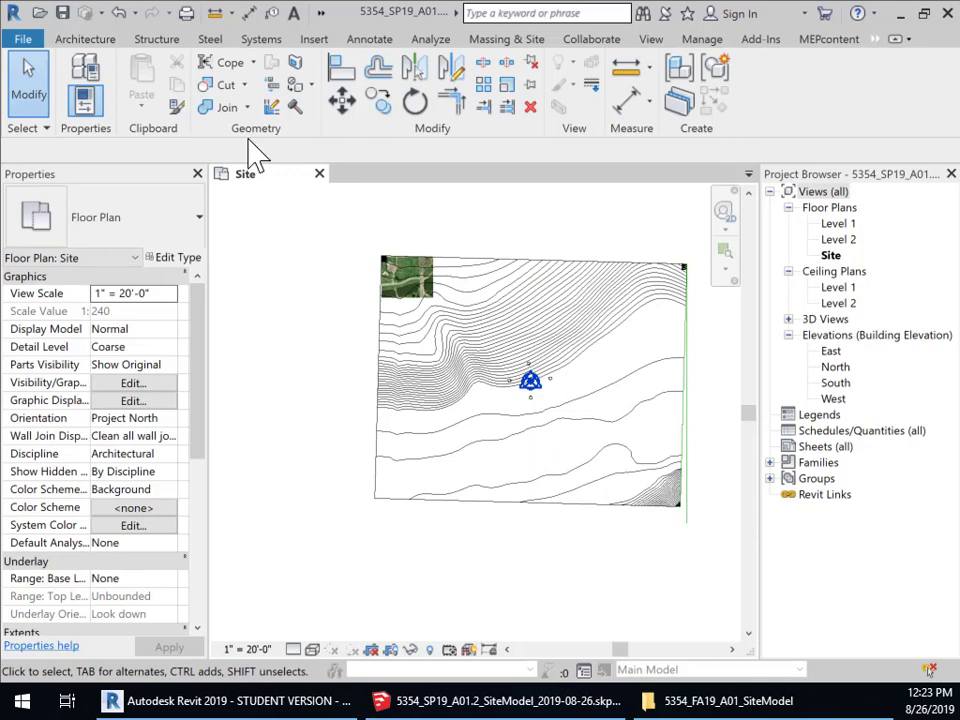
{"action": "left_click", "coordinate": [375, 39]}
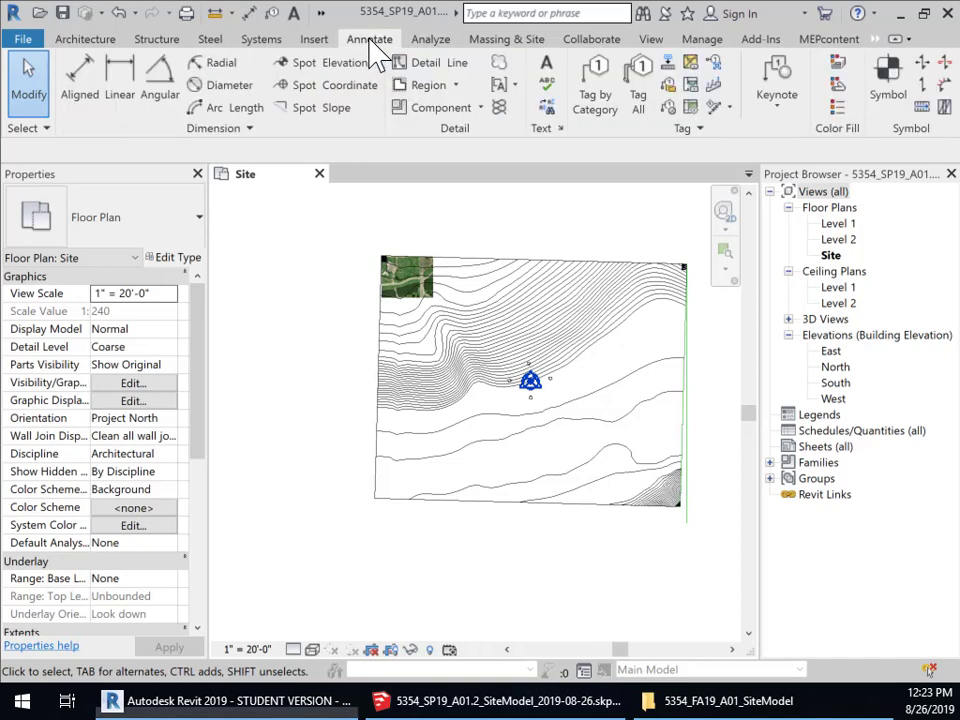
{"action": "left_click", "coordinate": [157, 97]}
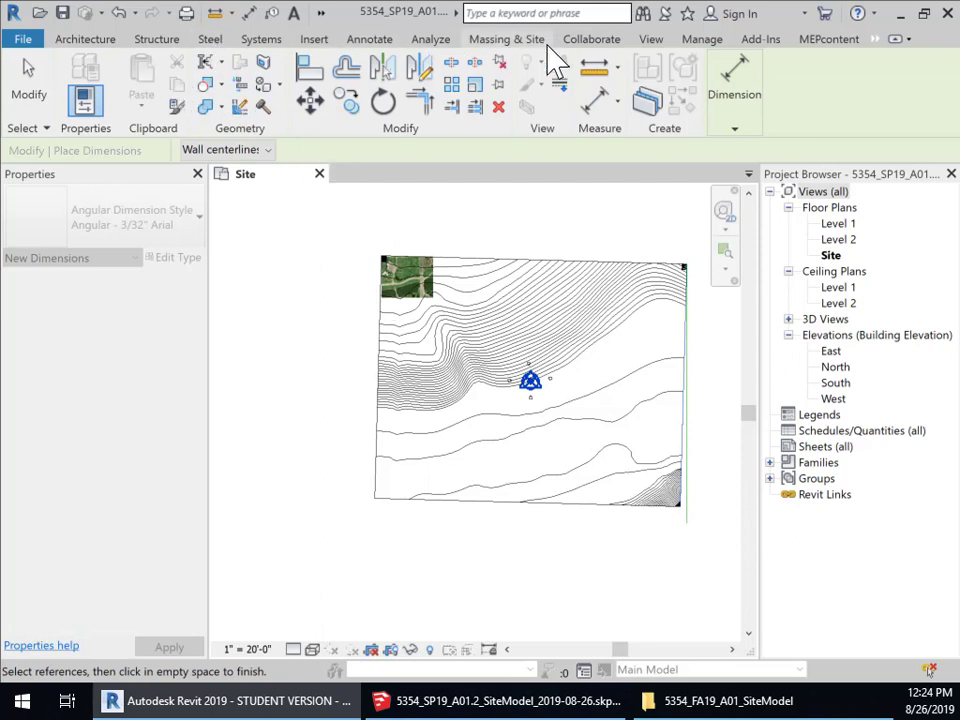
{"action": "left_click", "coordinate": [372, 48]}
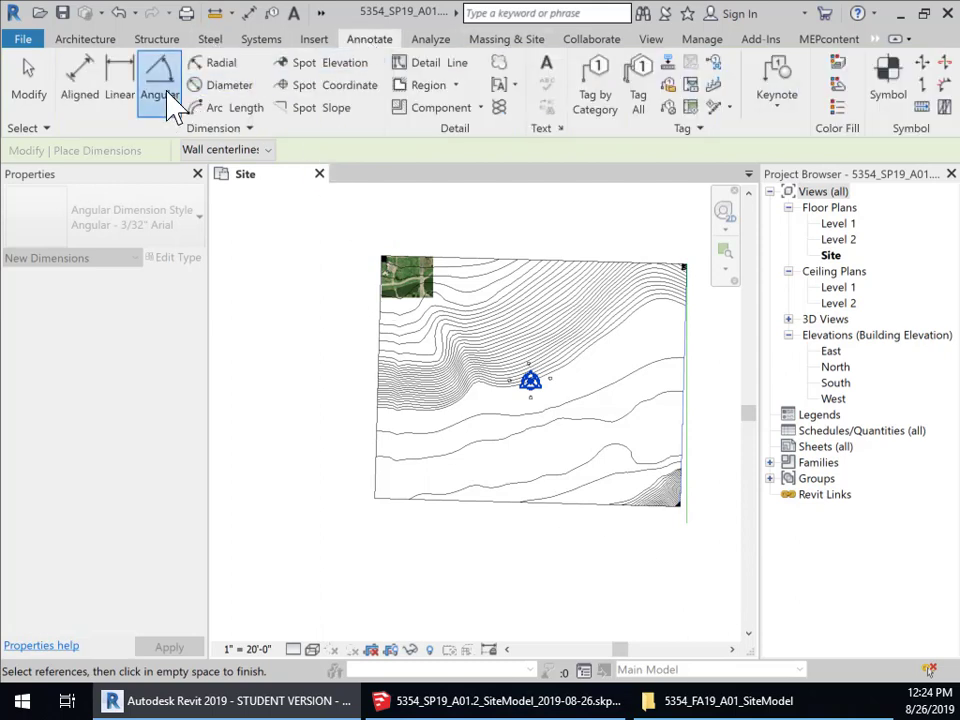
{"action": "left_click", "coordinate": [152, 102]}
{"action": "left_click", "coordinate": [687, 473]}
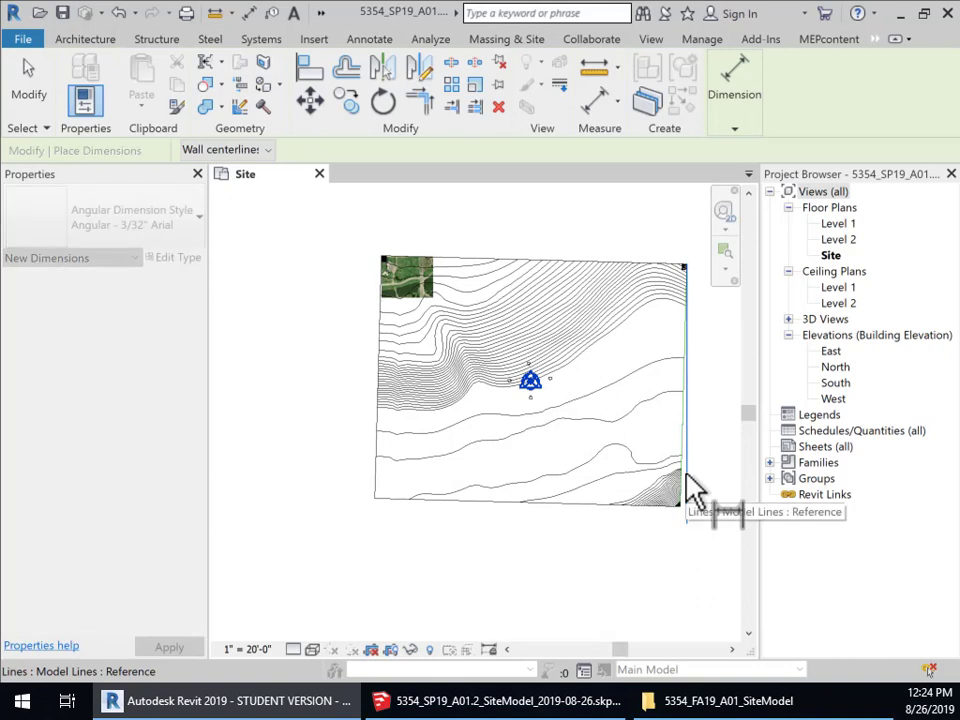
{"action": "left_click", "coordinate": [684, 485]}
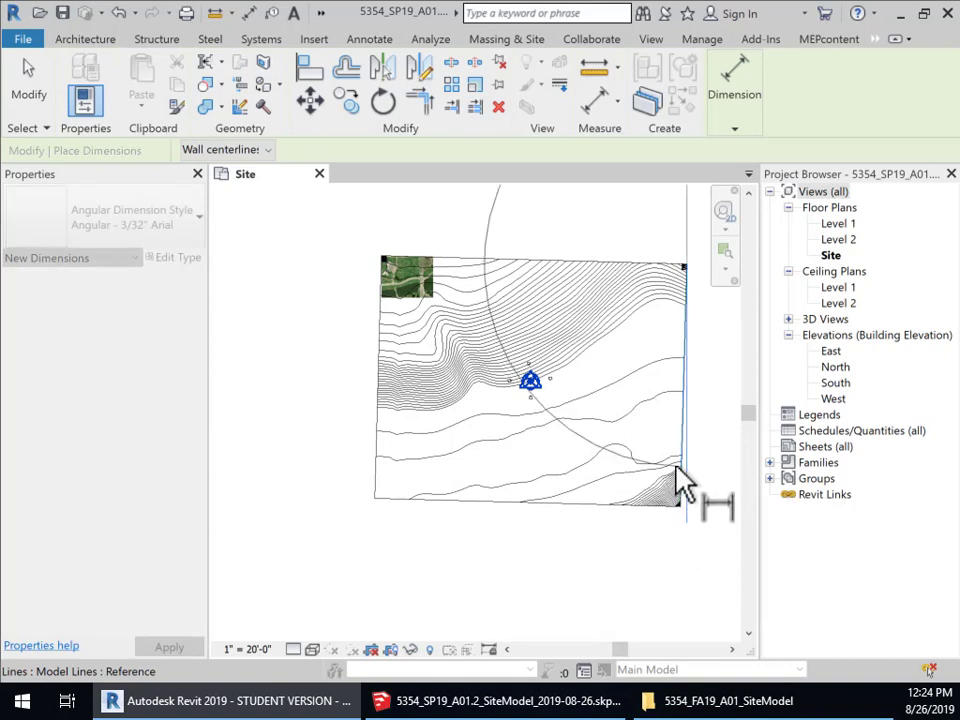
{"action": "left_click", "coordinate": [680, 585]}
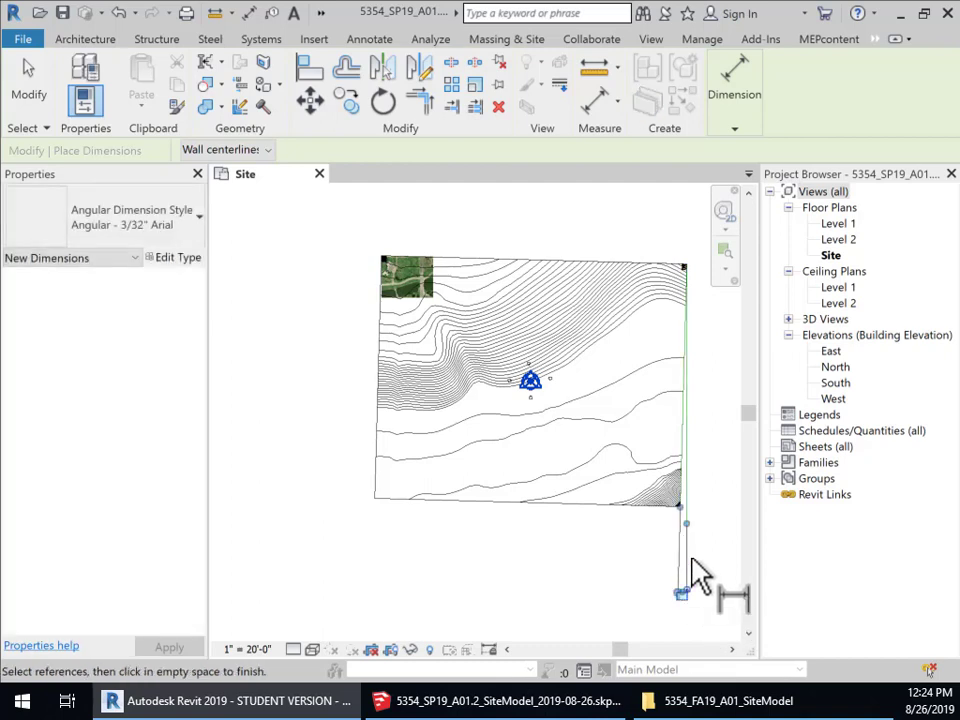
- Read the angular dimension between the two model lines and leave the dimension command
{"action": "scroll", "coordinate": [690, 620], "scroll_direction": "up", "scroll_amount": 3}
{"action": "scroll", "coordinate": [695, 620], "scroll_direction": "up", "scroll_amount": 5}
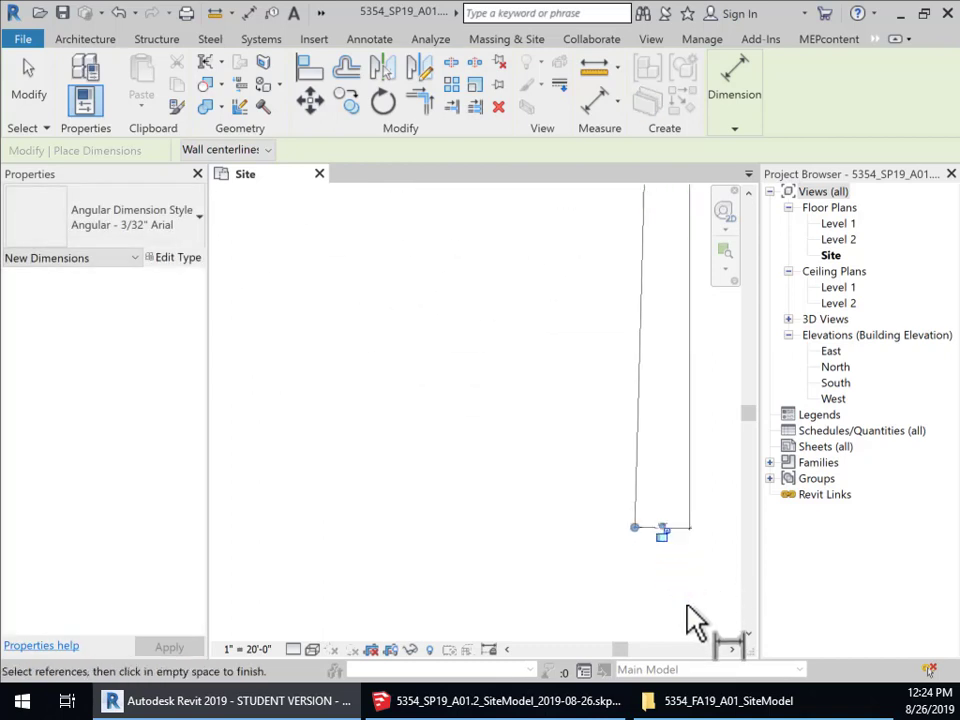
{"action": "scroll", "coordinate": [655, 475], "scroll_direction": "up", "scroll_amount": 3}
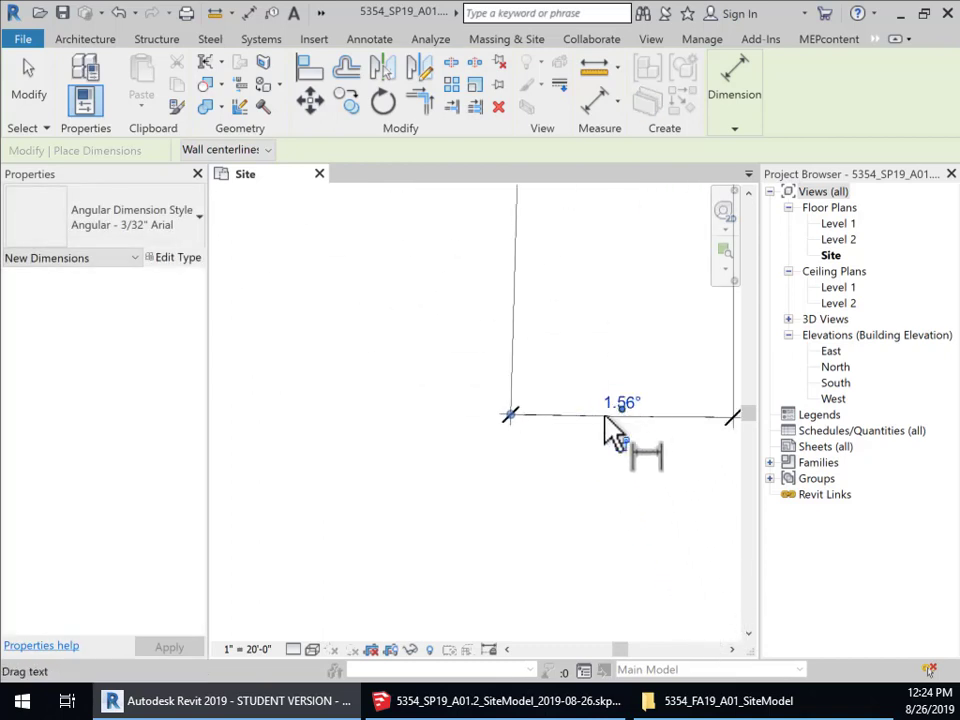
{"action": "scroll", "coordinate": [640, 455], "scroll_direction": "down", "scroll_amount": 4}
{"action": "scroll", "coordinate": [642, 458], "scroll_direction": "down", "scroll_amount": 6}
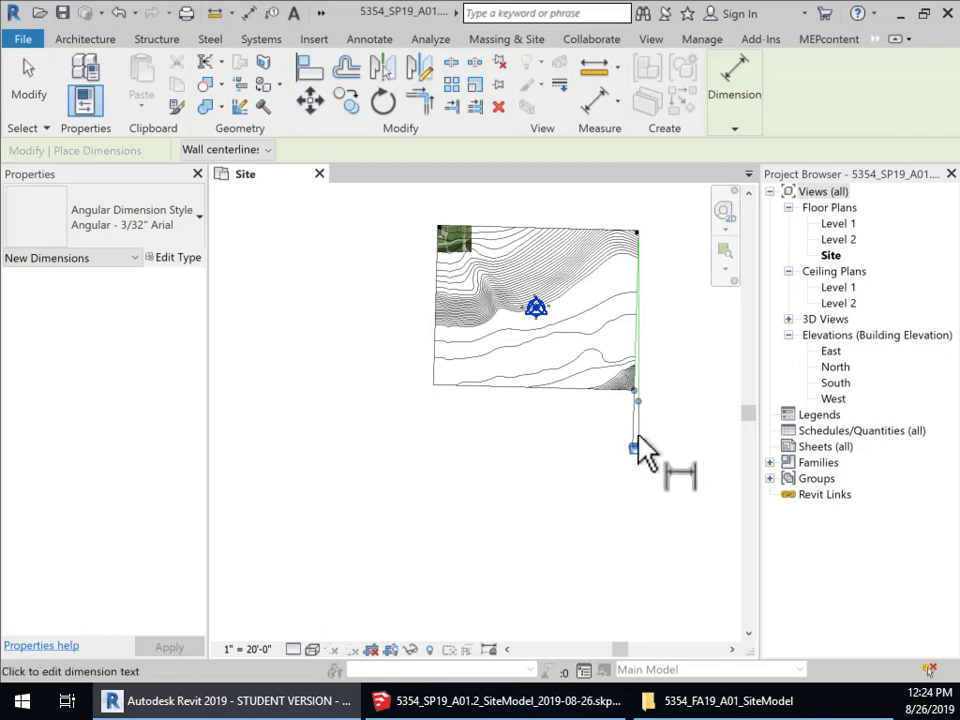
{"action": "middle_click_drag", "start_coordinate": [525, 439], "coordinate": [538, 570]}
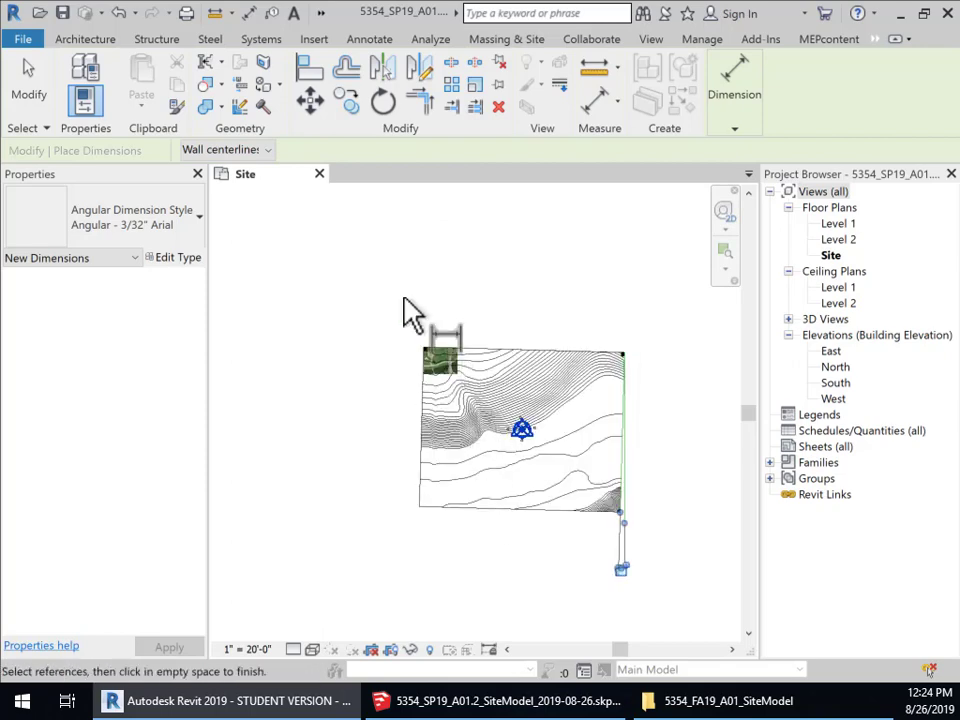
{"action": "scroll", "coordinate": [414, 300], "scroll_direction": "up", "scroll_amount": 5}
{"action": "middle_click_drag", "start_coordinate": [574, 386], "coordinate": [549, 180]}
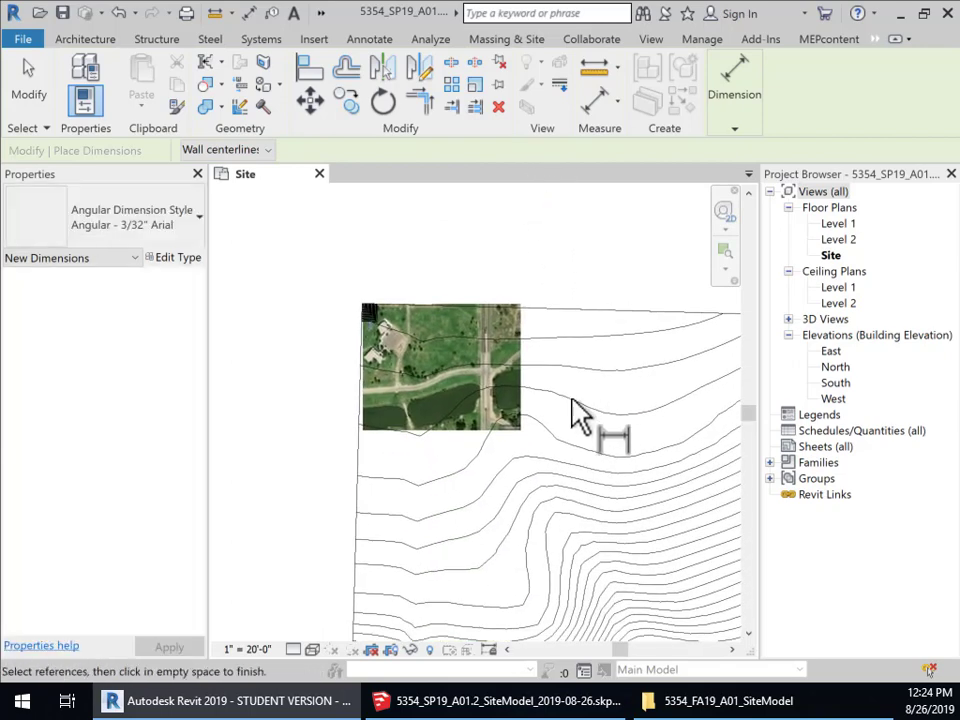
{"action": "scroll", "coordinate": [564, 394], "scroll_direction": "up", "scroll_amount": 3}
{"action": "middle_click_drag", "start_coordinate": [564, 394], "coordinate": [688, 373]}
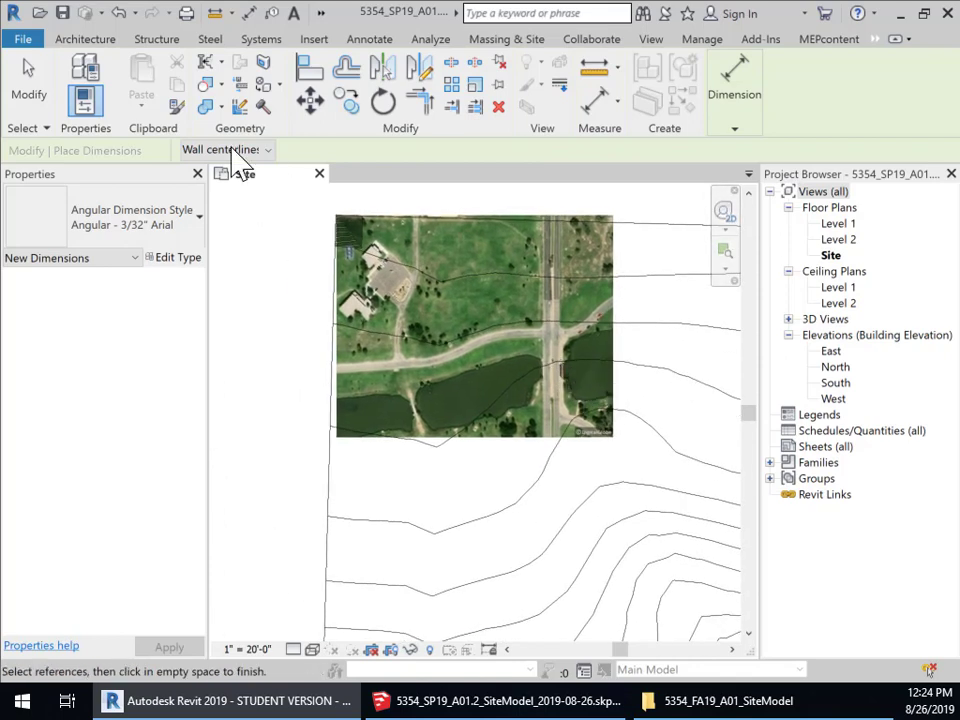
{"action": "left_click", "coordinate": [20, 98]}
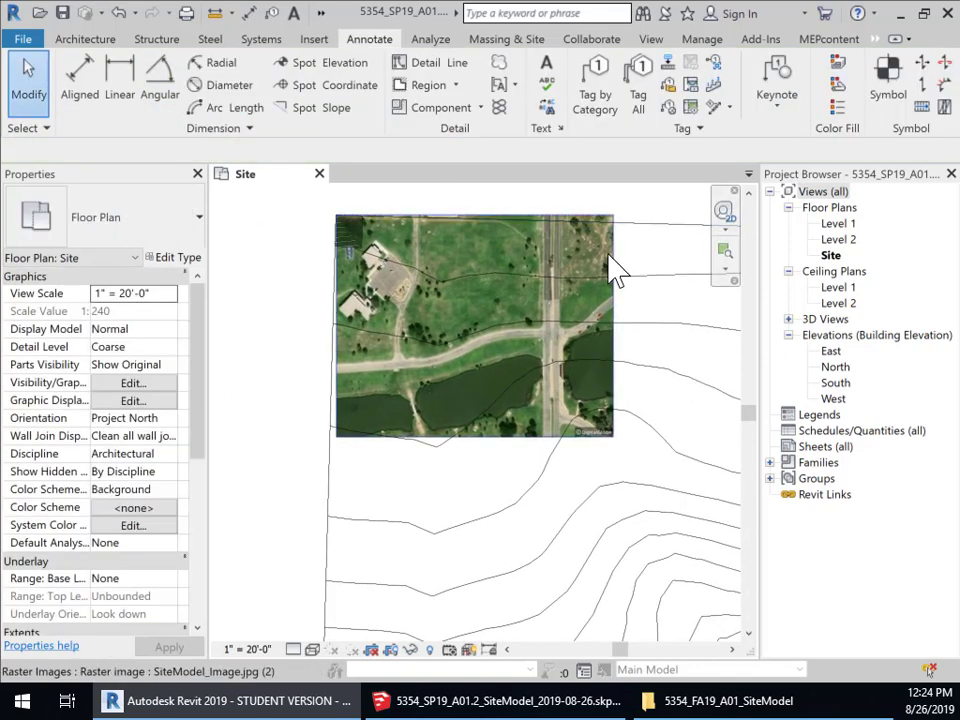
{"action": "left_click", "coordinate": [608, 250]}
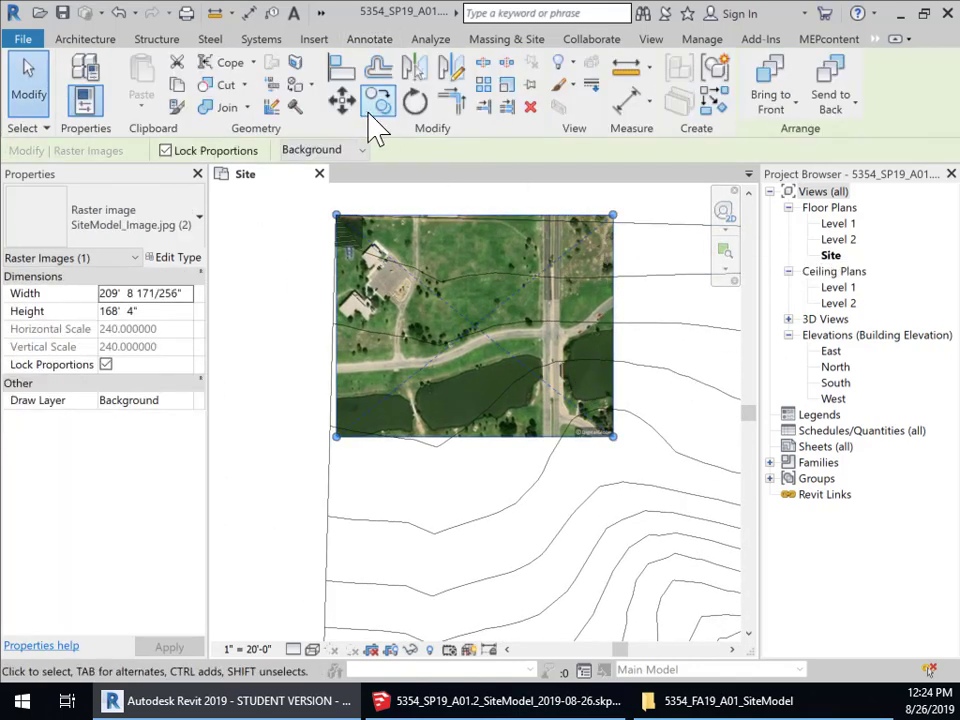
{"action": "left_click", "coordinate": [414, 100]}
{"action": "left_click_drag", "start_coordinate": [356, 246], "coordinate": [337, 222]}
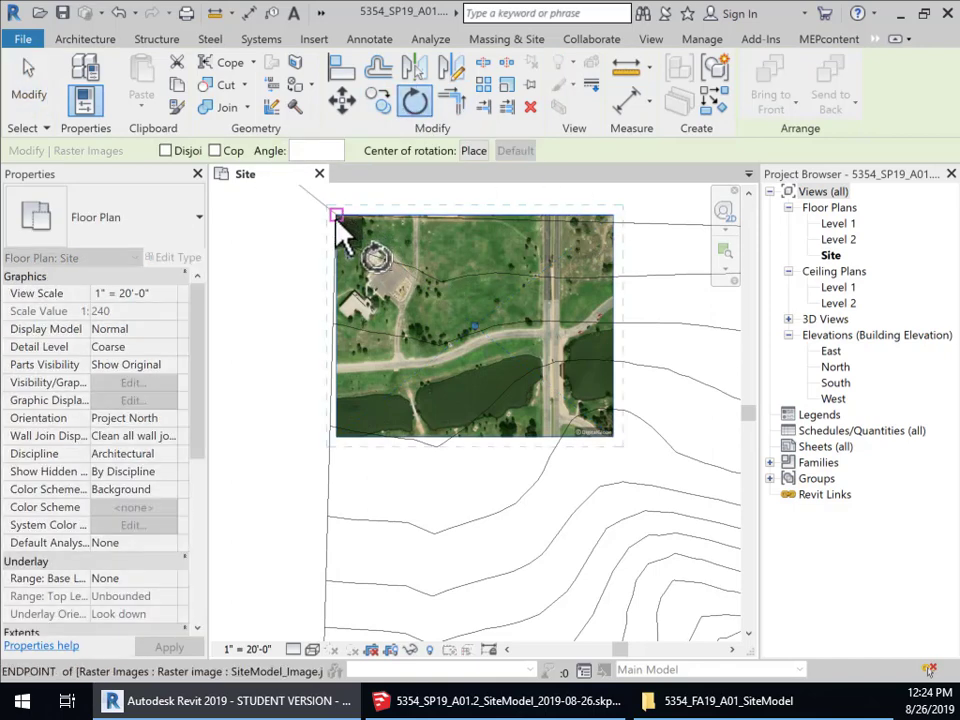
{"action": "left_click", "coordinate": [336, 217]}
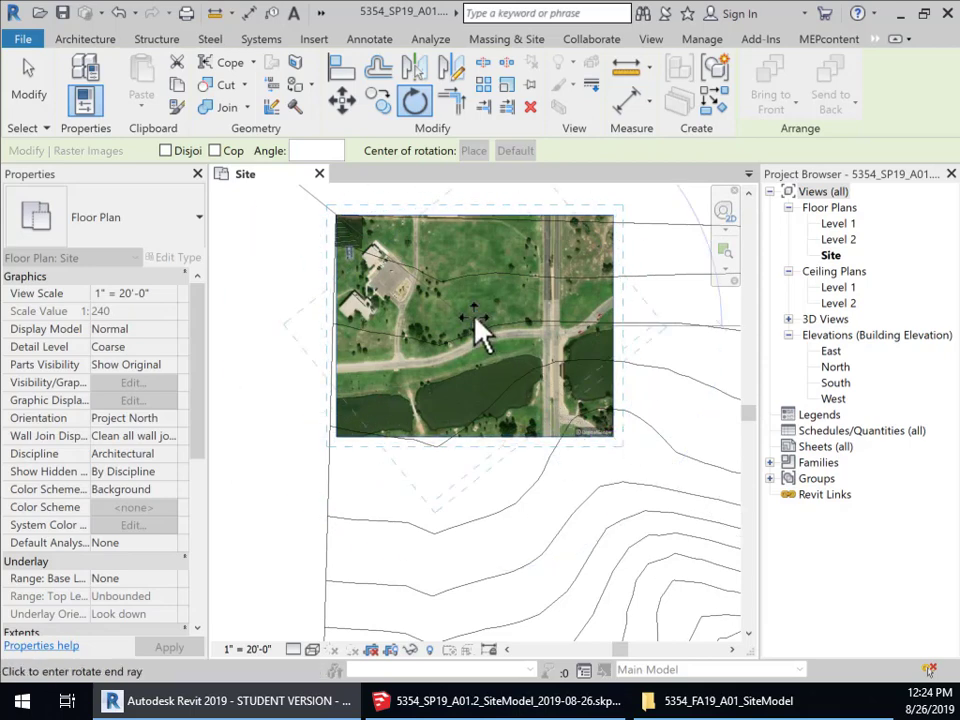
{"action": "left_click", "coordinate": [546, 384]}
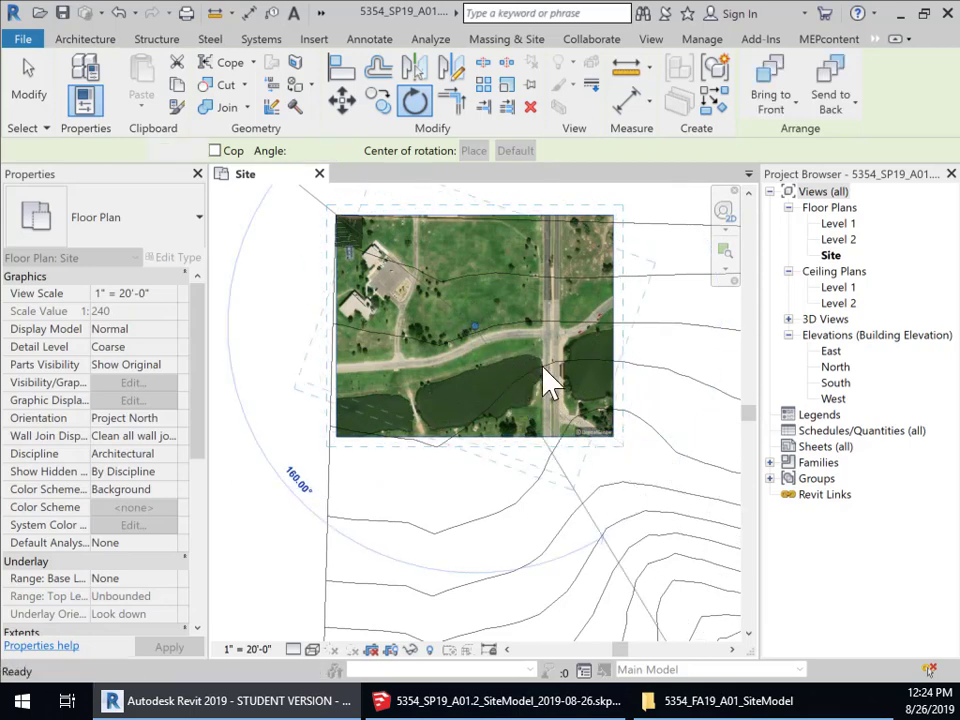
{"action": "key", "text": "Escape"}
- Rotate the site image 1.56° clockwise about its northwest corner, starting from a horizontal reference ray
{"action": "left_click", "coordinate": [590, 276]}
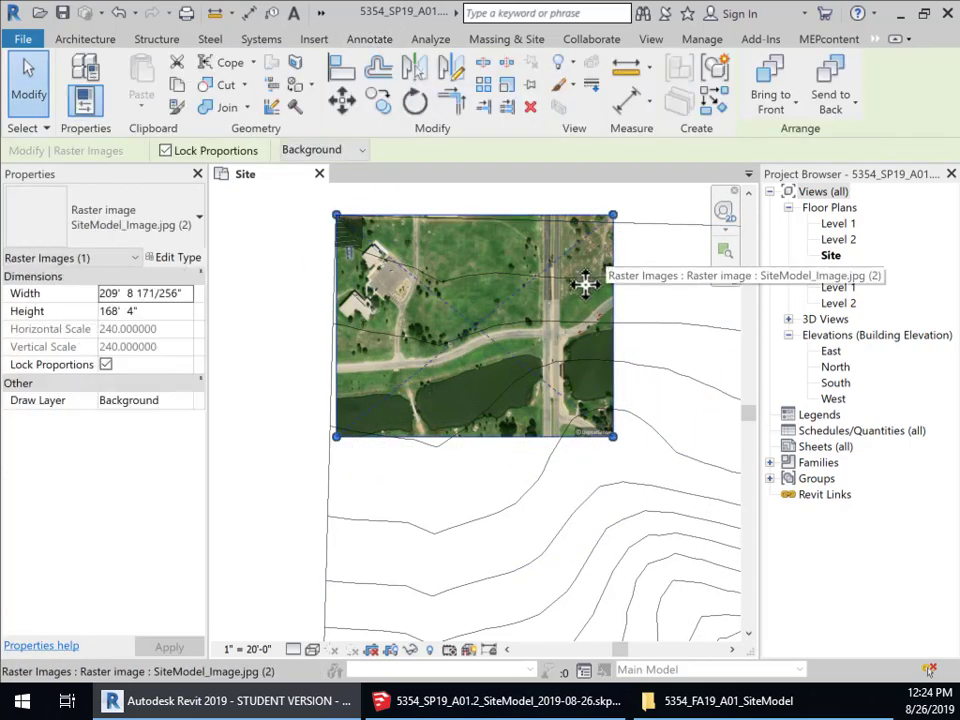
{"action": "left_click", "coordinate": [414, 102]}
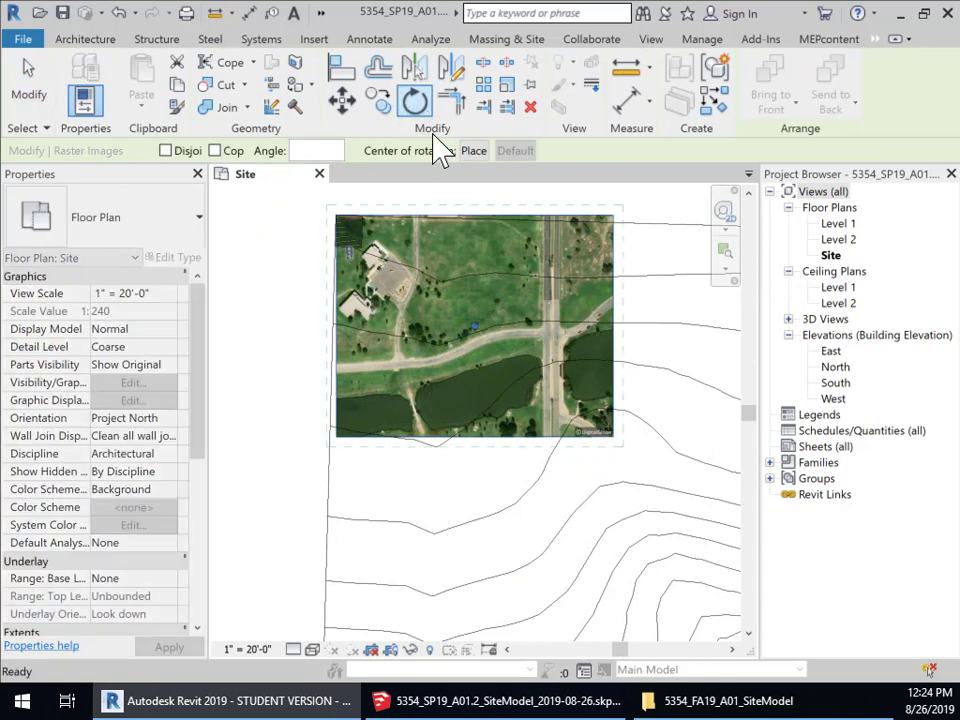
{"action": "left_click", "coordinate": [336, 214]}
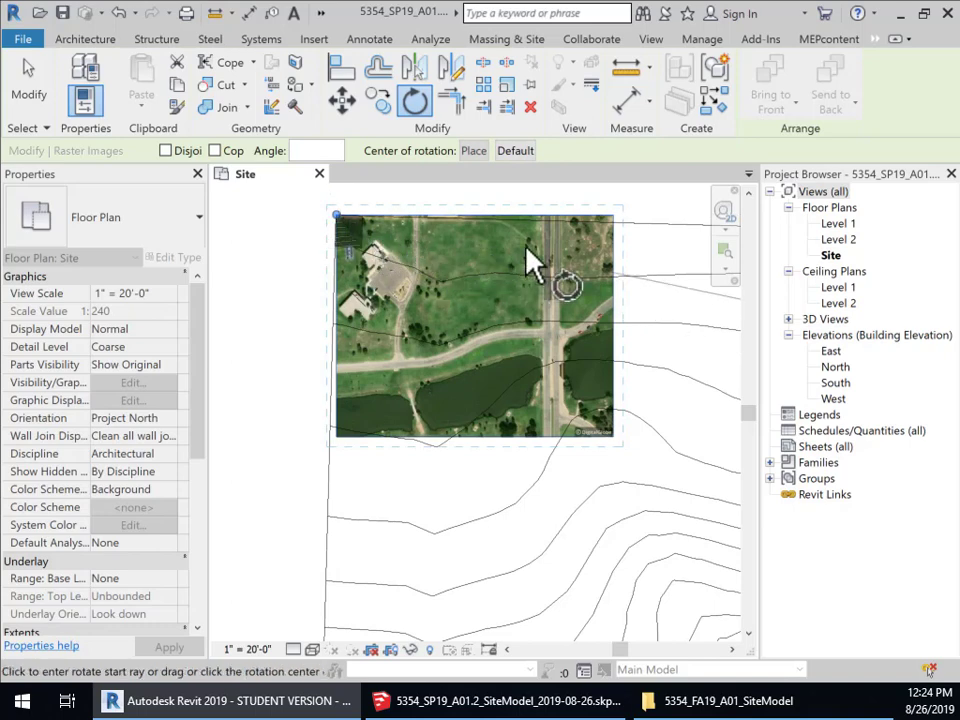
{"action": "left_click", "coordinate": [670, 233]}
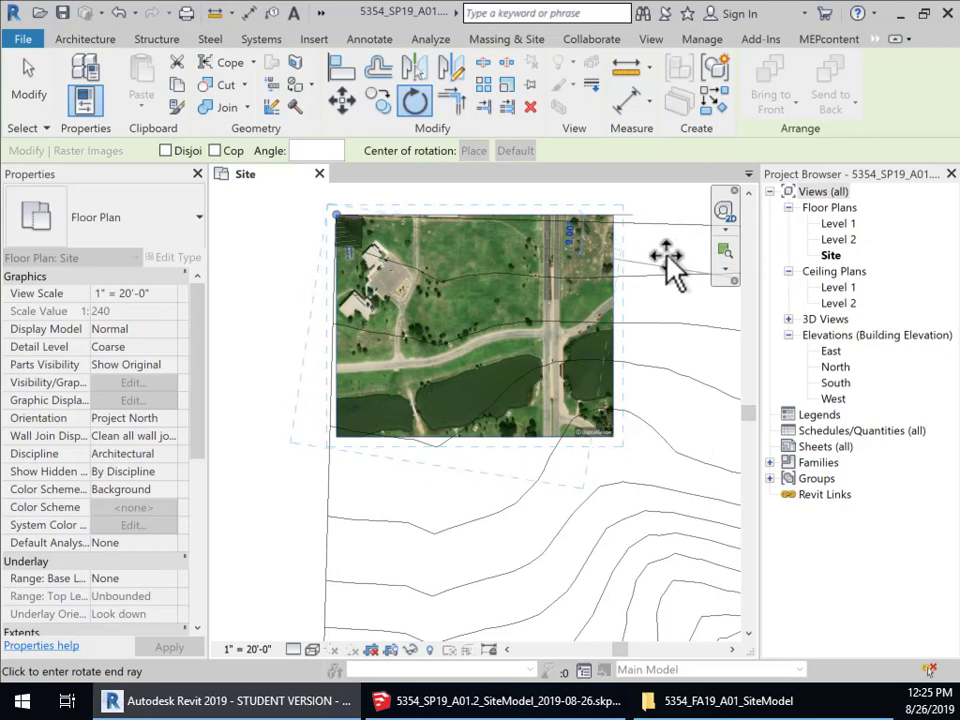
{"action": "type", "text": "1"}
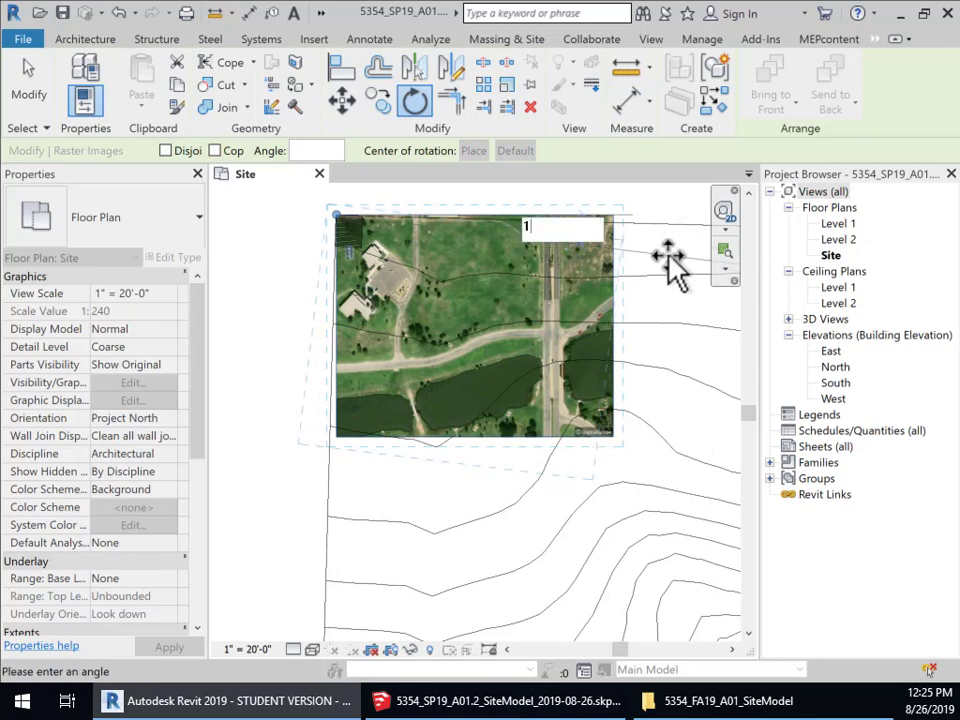
{"action": "type", "text": ".56"}
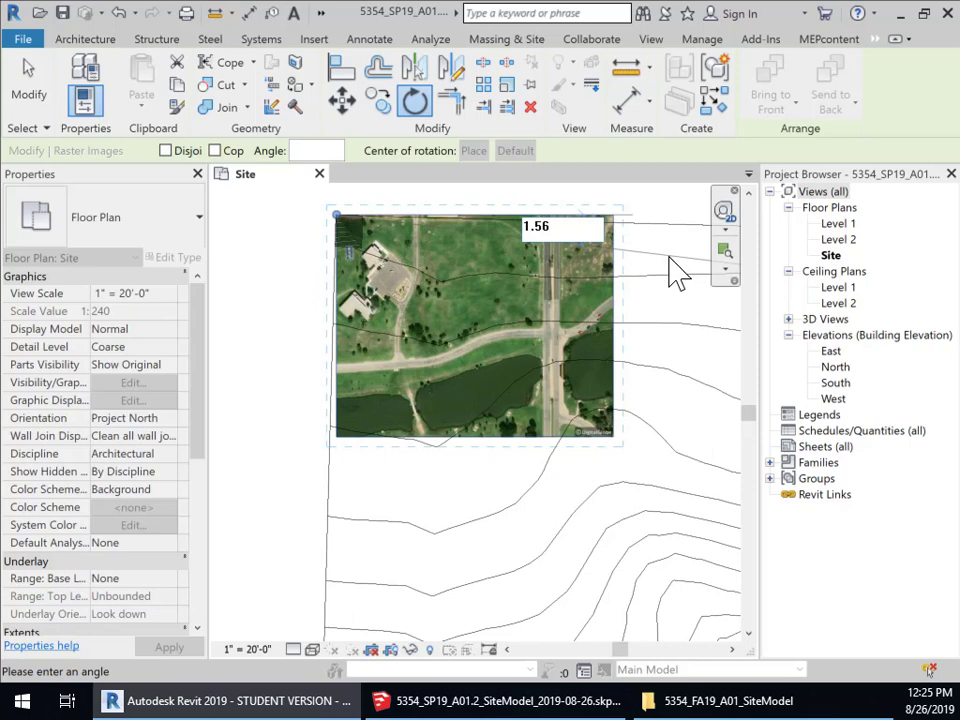
{"action": "key", "text": "Return"}
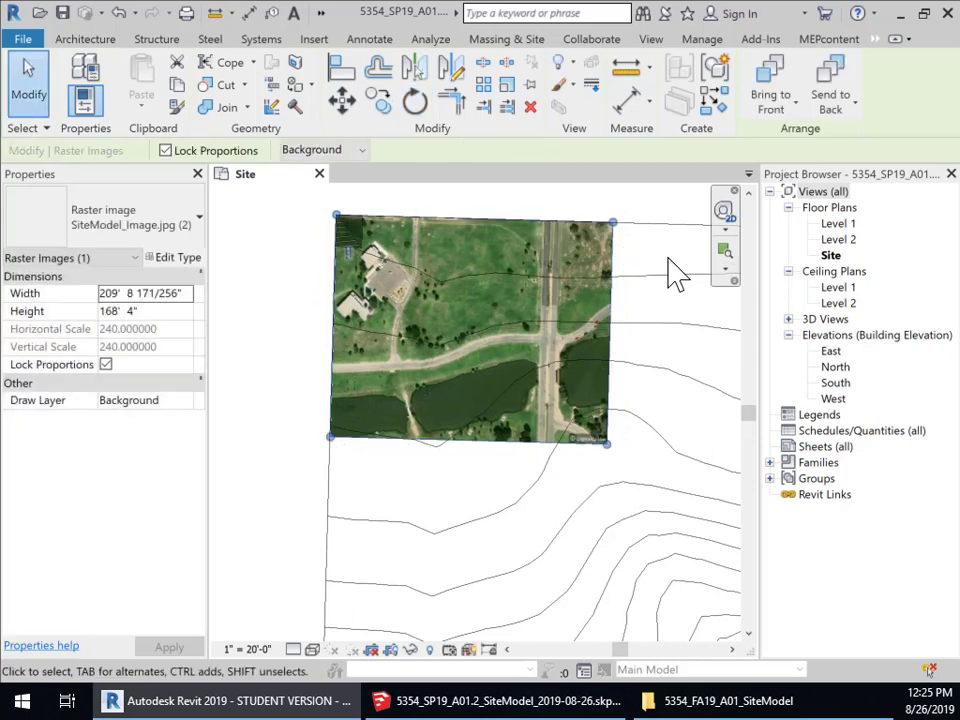
- Scale the site image proportionally from its southeast corner to about 1228' by 985'-6", fitting its south edge to the topography
{"action": "scroll", "coordinate": [445, 363], "scroll_direction": "down", "scroll_amount": 3}
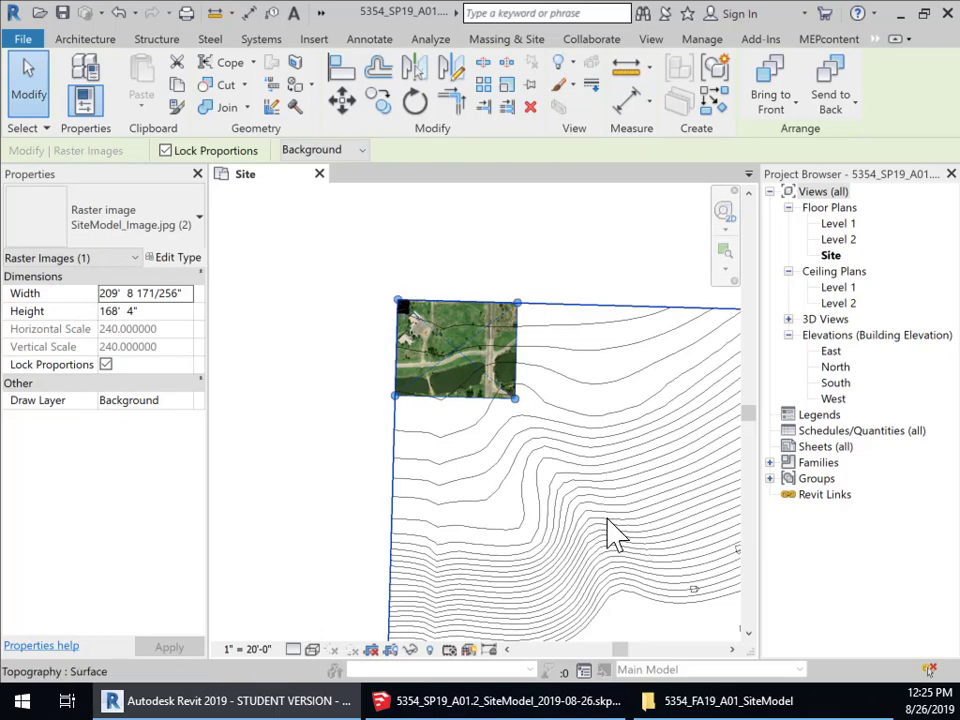
{"action": "middle_click_drag", "start_coordinate": [617, 531], "coordinate": [496, 398]}
{"action": "scroll", "coordinate": [476, 386], "scroll_direction": "down", "scroll_amount": 3}
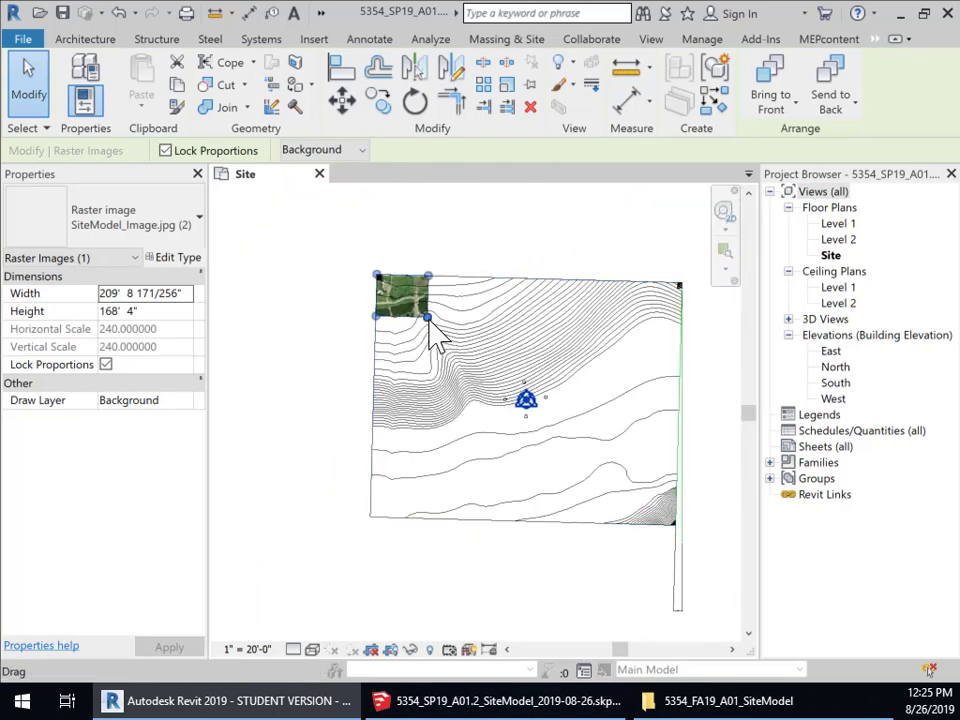
{"action": "left_click_drag", "start_coordinate": [428, 318], "coordinate": [699, 506]}
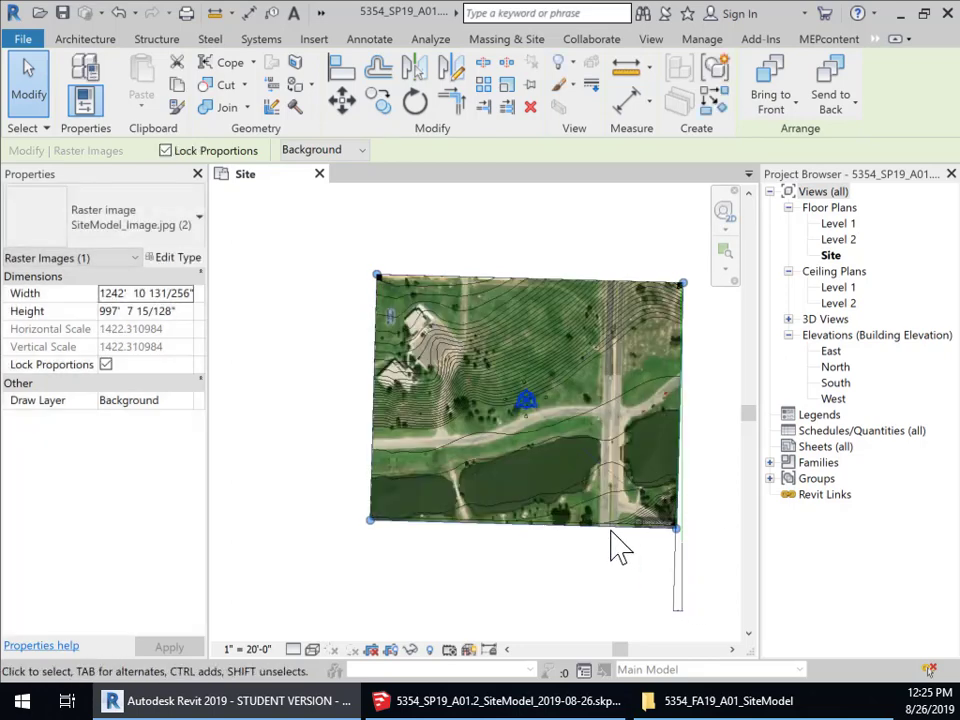
{"action": "scroll", "coordinate": [615, 529], "scroll_direction": "up", "scroll_amount": 4}
{"action": "scroll", "coordinate": [628, 525], "scroll_direction": "up", "scroll_amount": 2}
{"action": "middle_click_drag", "start_coordinate": [590, 560], "coordinate": [316, 540]}
{"action": "mouse_move", "coordinate": [573, 484]}
{"action": "left_mouse_down"}
{"action": "mouse_move", "coordinate": [559, 465]}
{"action": "mouse_move", "coordinate": [551, 474]}
{"action": "mouse_move", "coordinate": [559, 471]}
{"action": "left_mouse_up"}
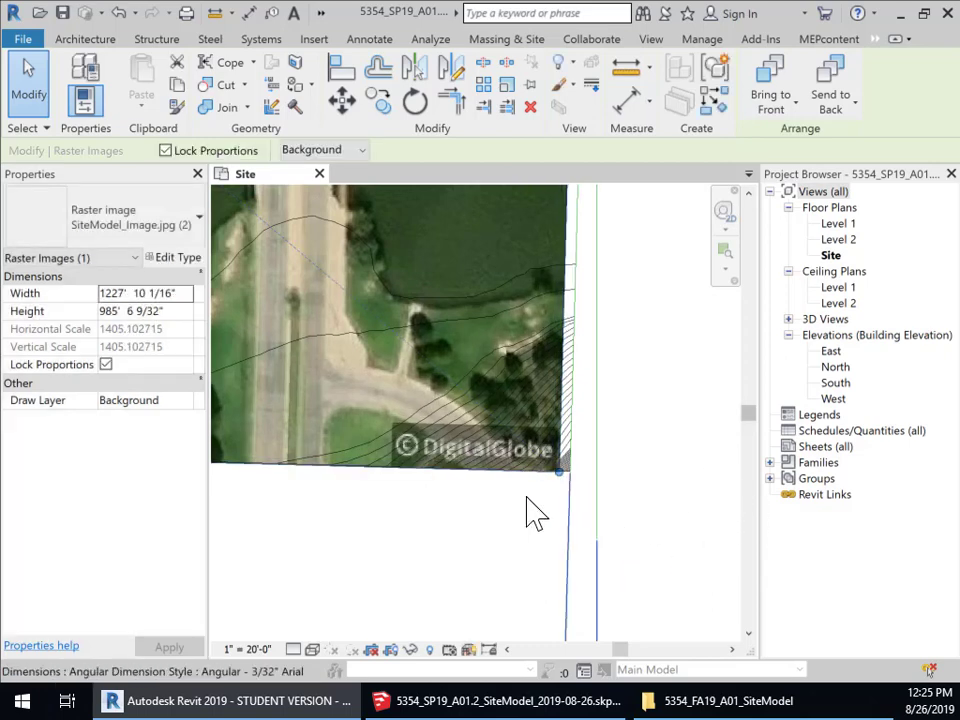
- Nudge the site image east and slightly north until its southeast corner meets the topography's southeast corner
{"action": "scroll", "coordinate": [557, 498], "scroll_direction": "up", "scroll_amount": 3}
{"action": "scroll", "coordinate": [557, 498], "scroll_direction": "up", "scroll_amount": 2}
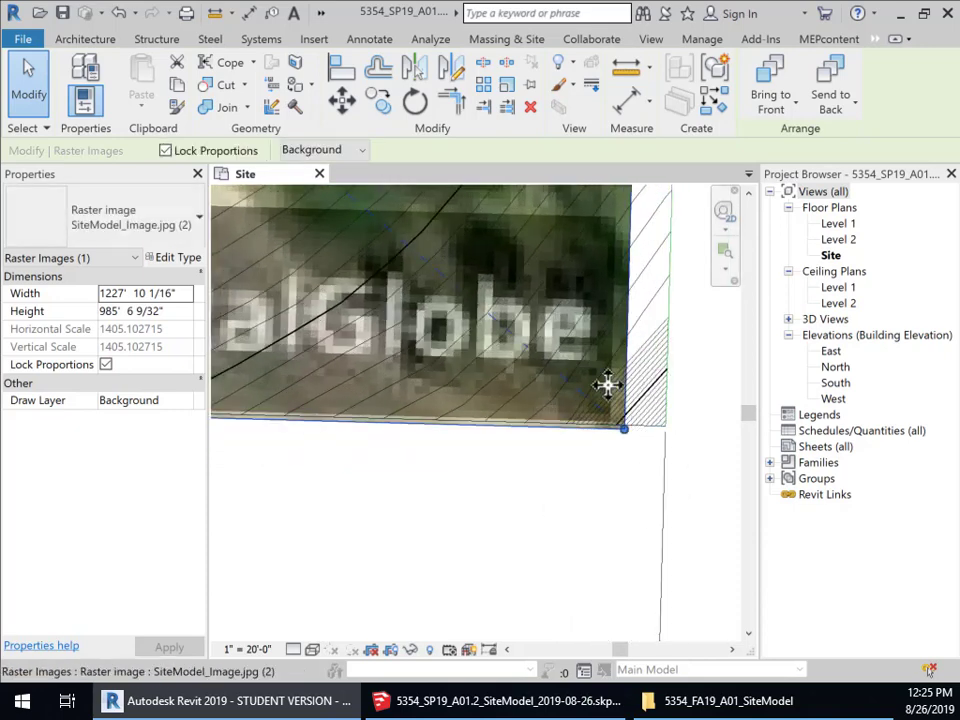
{"action": "left_click_drag", "start_coordinate": [603, 388], "coordinate": [608, 388]}
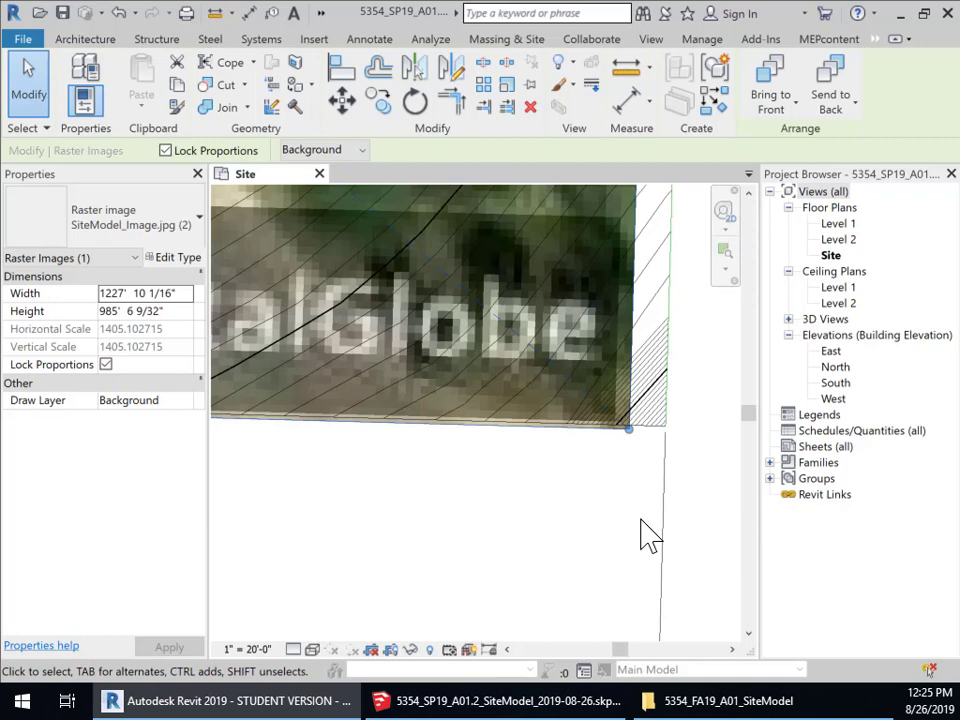
{"action": "key", "text": "Right"}
{"action": "key", "text": "Right"}
{"action": "key", "text": "Right"}
{"action": "key", "text": "Right"}
{"action": "key", "text": "Right"}
{"action": "key", "text": "Right"}
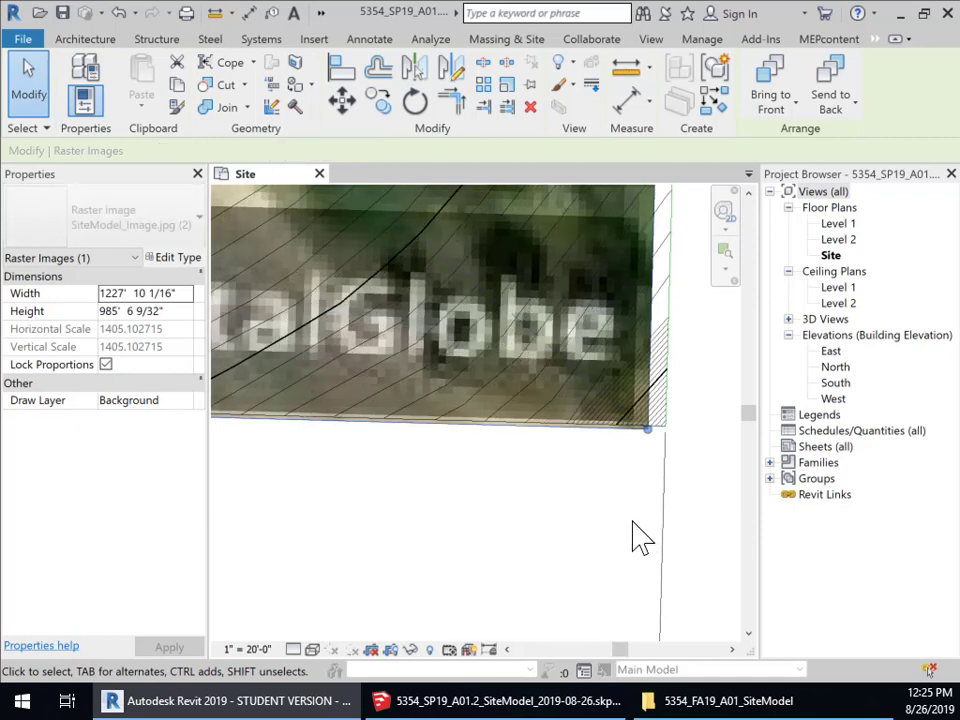
{"action": "scroll", "coordinate": [655, 472], "scroll_direction": "up", "scroll_amount": 2}
{"action": "key", "text": "Up"}
{"action": "key", "text": "Right"}
{"action": "key", "text": "Right"}
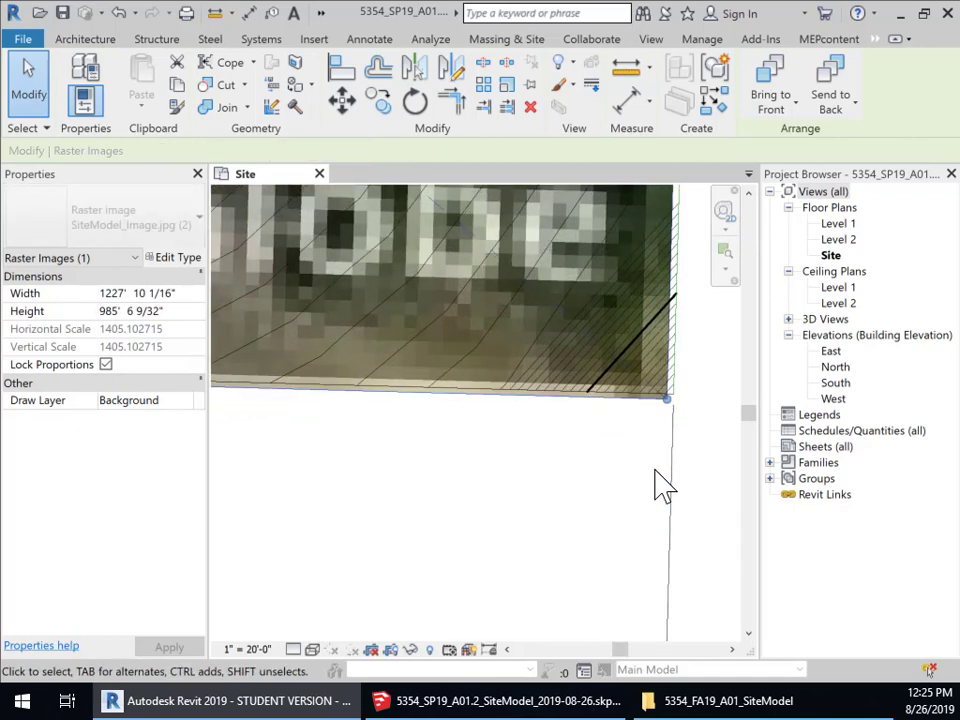
{"action": "key", "text": "Up"}
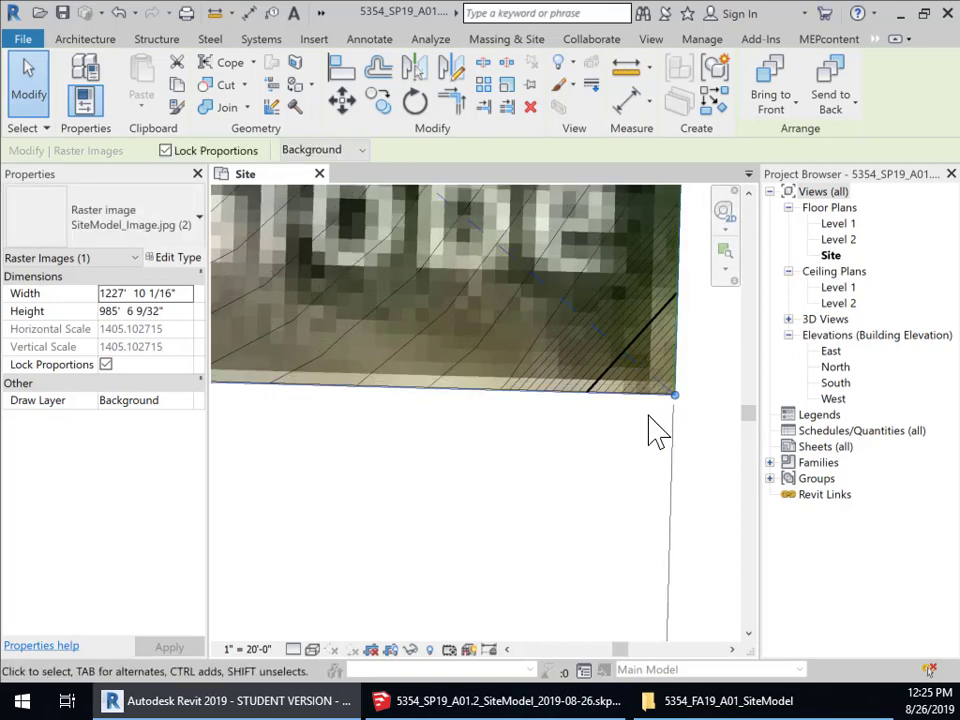
- Scale the site image down slightly from its northwest corner to fit the topography's north edge, keeping proportions locked, and deselect it
{"action": "scroll", "coordinate": [530, 484], "scroll_direction": "down", "scroll_amount": 6}
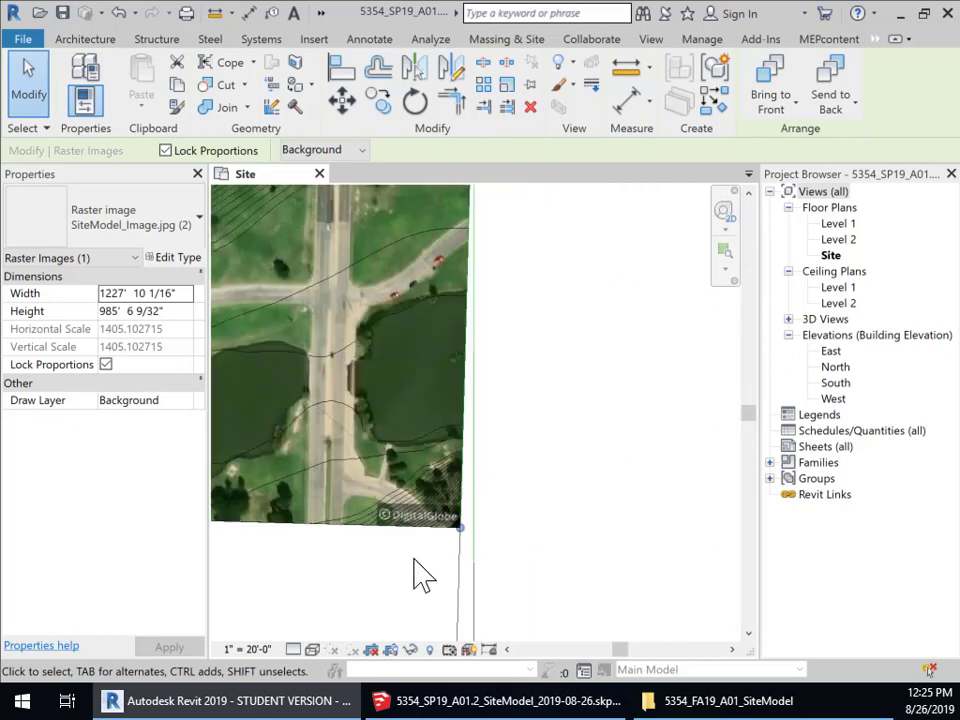
{"action": "scroll", "coordinate": [285, 505], "scroll_direction": "down", "scroll_amount": 2}
{"action": "middle_click_drag", "start_coordinate": [272, 424], "coordinate": [598, 484]}
{"action": "scroll", "coordinate": [390, 368], "scroll_direction": "up", "scroll_amount": 5}
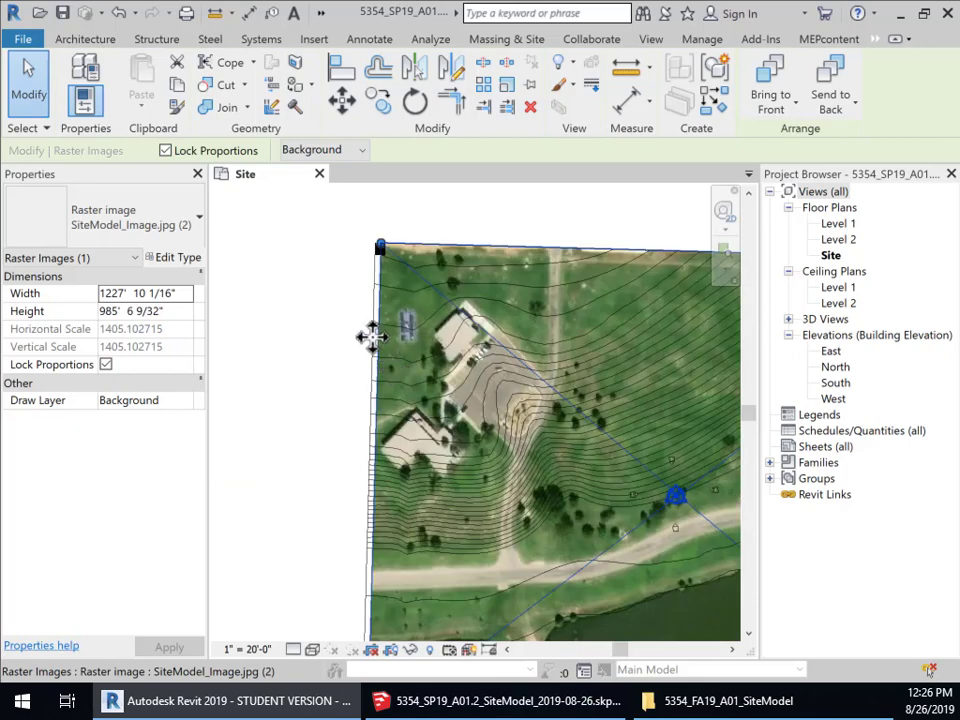
{"action": "scroll", "coordinate": [387, 552], "scroll_direction": "up", "scroll_amount": 1}
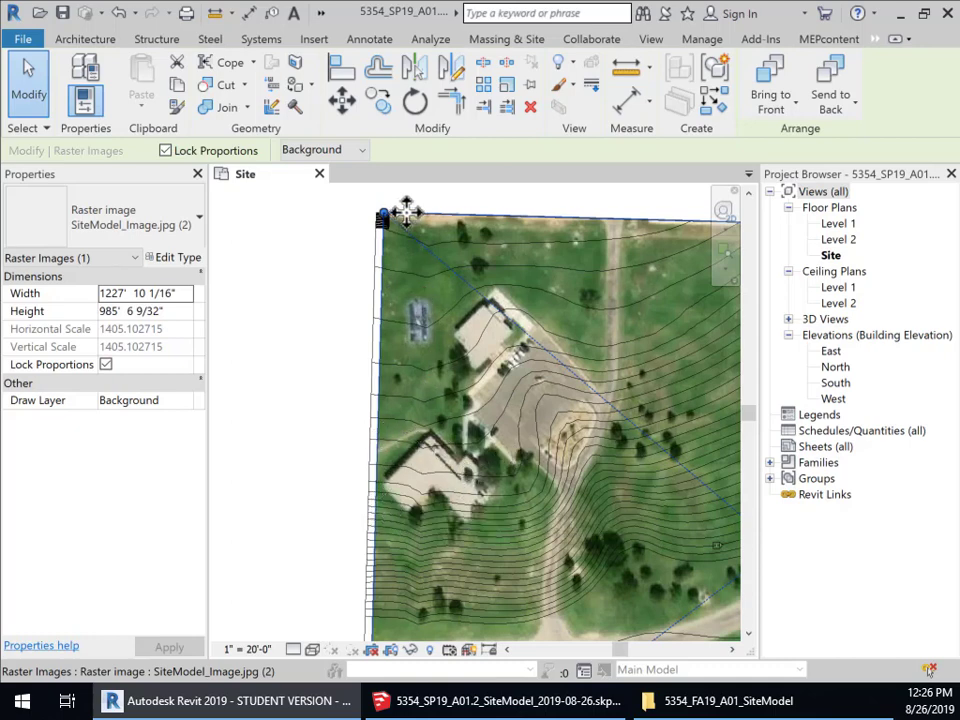
{"action": "scroll", "coordinate": [429, 221], "scroll_direction": "up", "scroll_amount": 5}
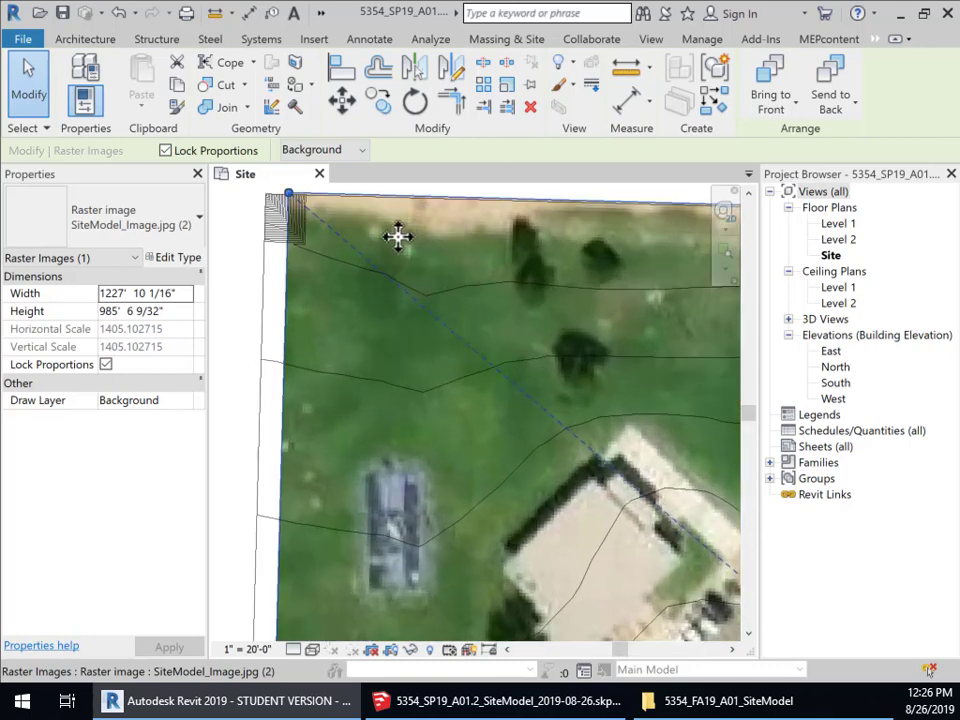
{"action": "scroll", "coordinate": [295, 205], "scroll_direction": "up", "scroll_amount": 5}
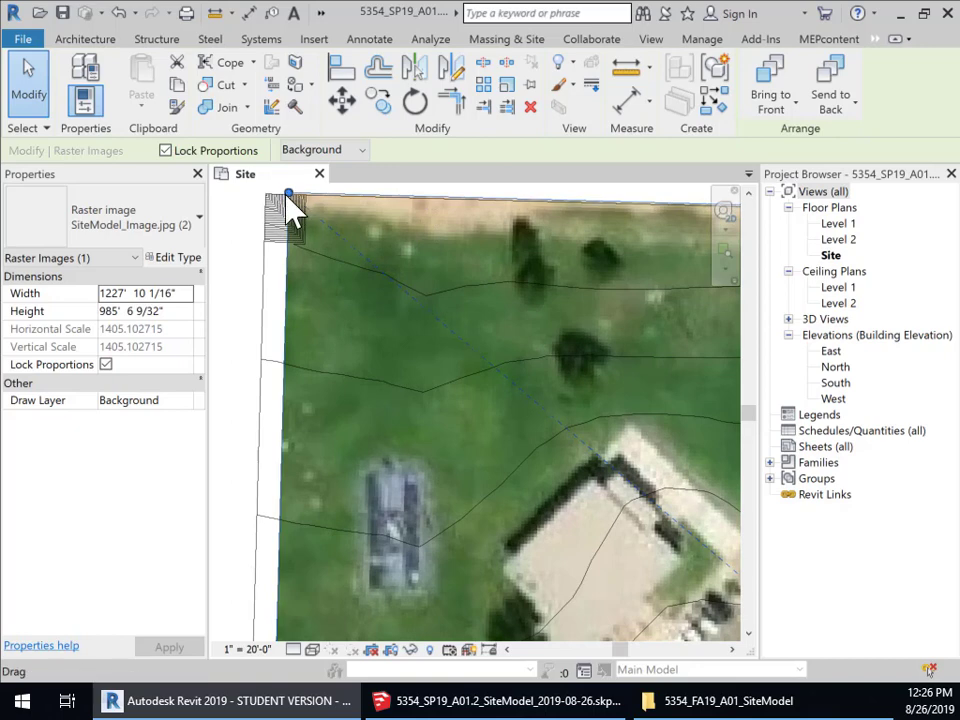
{"action": "middle_click_drag", "start_coordinate": [464, 270], "coordinate": [540, 501]}
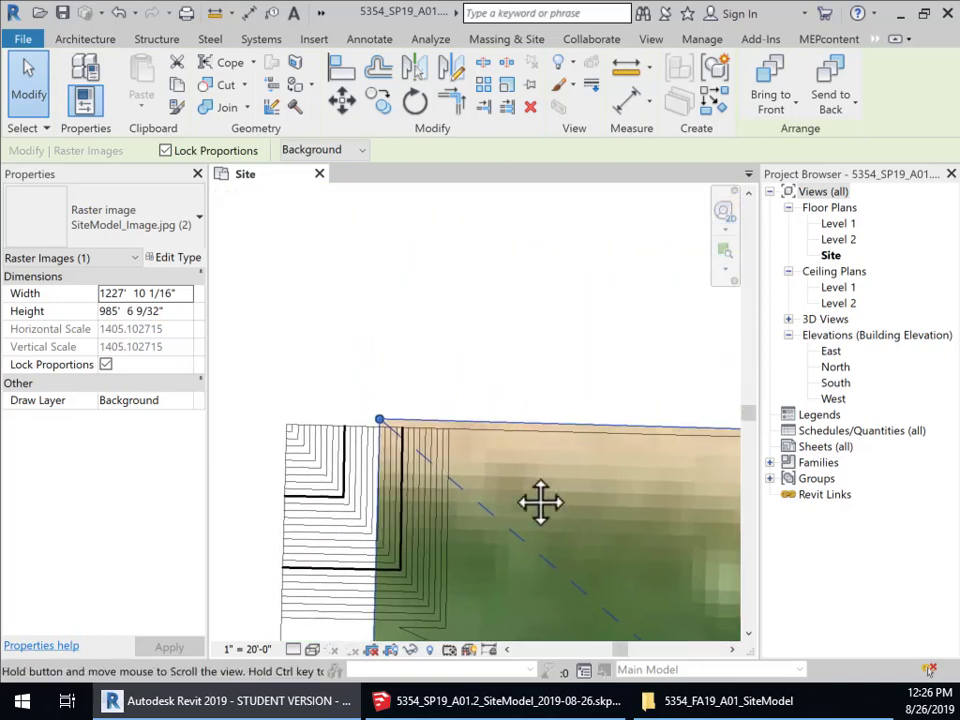
{"action": "mouse_move", "coordinate": [380, 425]}
{"action": "left_mouse_down"}
{"action": "mouse_move", "coordinate": [385, 446]}
{"action": "mouse_move", "coordinate": [374, 441]}
{"action": "left_mouse_up"}
{"action": "left_click", "coordinate": [400, 351]}
{"action": "scroll", "coordinate": [480, 473], "scroll_direction": "down", "scroll_amount": 2}
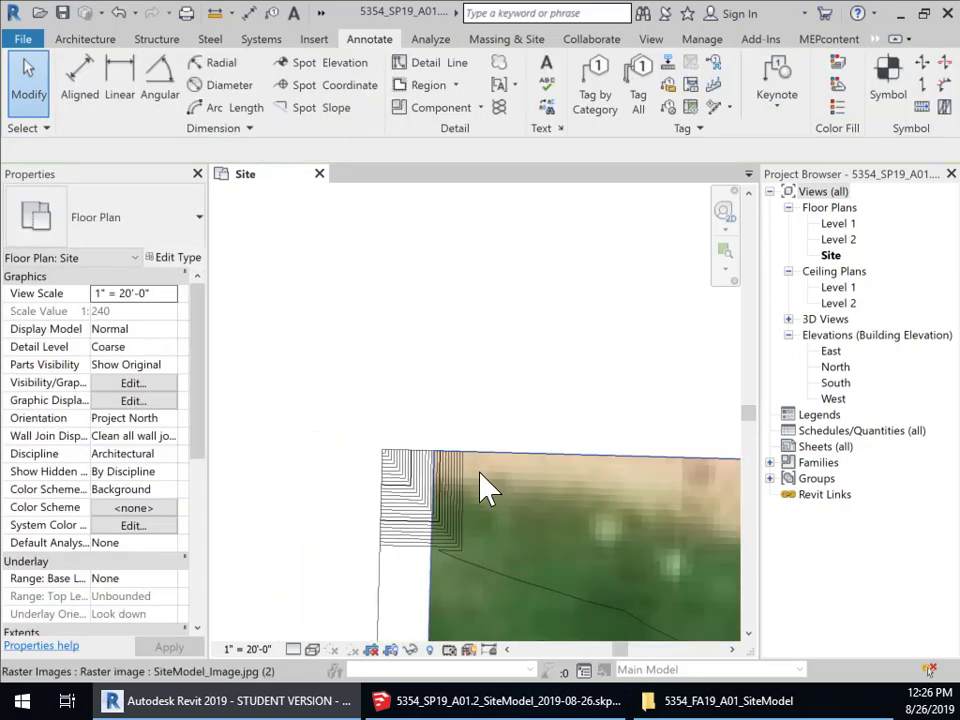
- Inspect the alignment of the site image with the contours and edges across the whole topography
{"action": "scroll", "coordinate": [613, 564], "scroll_direction": "down", "scroll_amount": 3}
{"action": "middle_click_drag", "start_coordinate": [710, 575], "coordinate": [406, 198]}
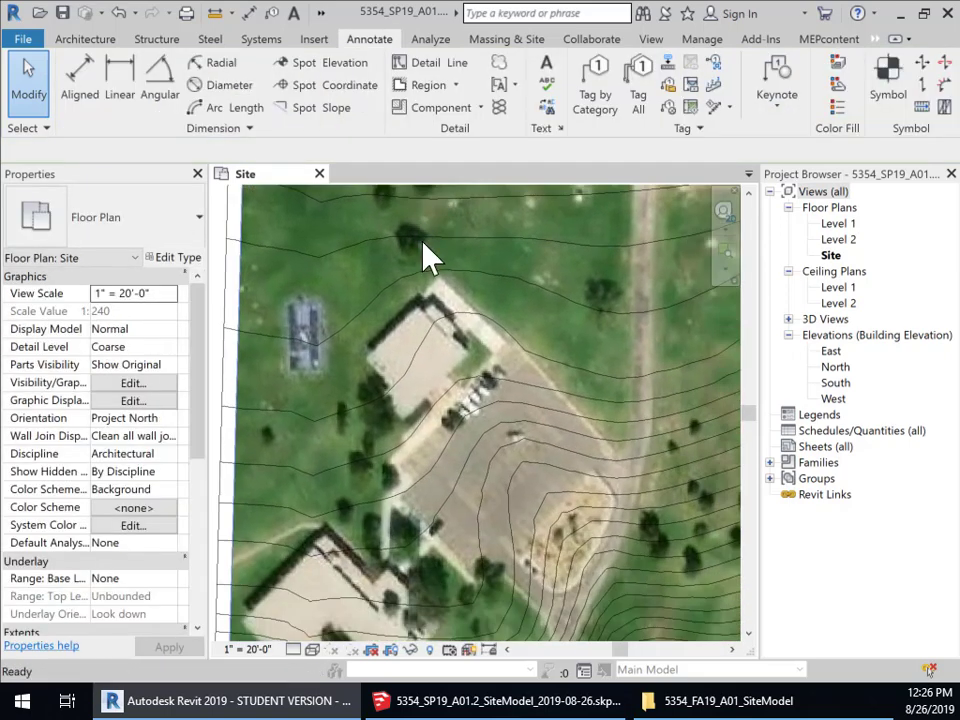
{"action": "scroll", "coordinate": [563, 411], "scroll_direction": "down", "scroll_amount": 2}
{"action": "middle_click_drag", "start_coordinate": [617, 510], "coordinate": [495, 381]}
{"action": "scroll", "coordinate": [563, 452], "scroll_direction": "down", "scroll_amount": 2}
{"action": "middle_click_drag", "start_coordinate": [662, 524], "coordinate": [600, 510]}
{"action": "scroll", "coordinate": [577, 519], "scroll_direction": "down", "scroll_amount": 1}
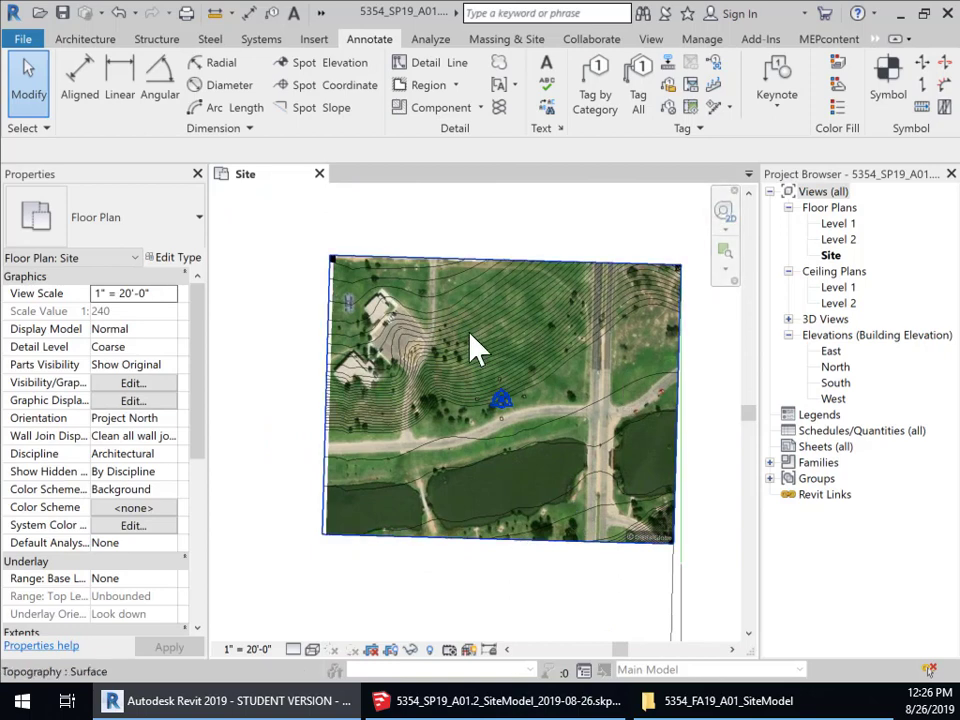